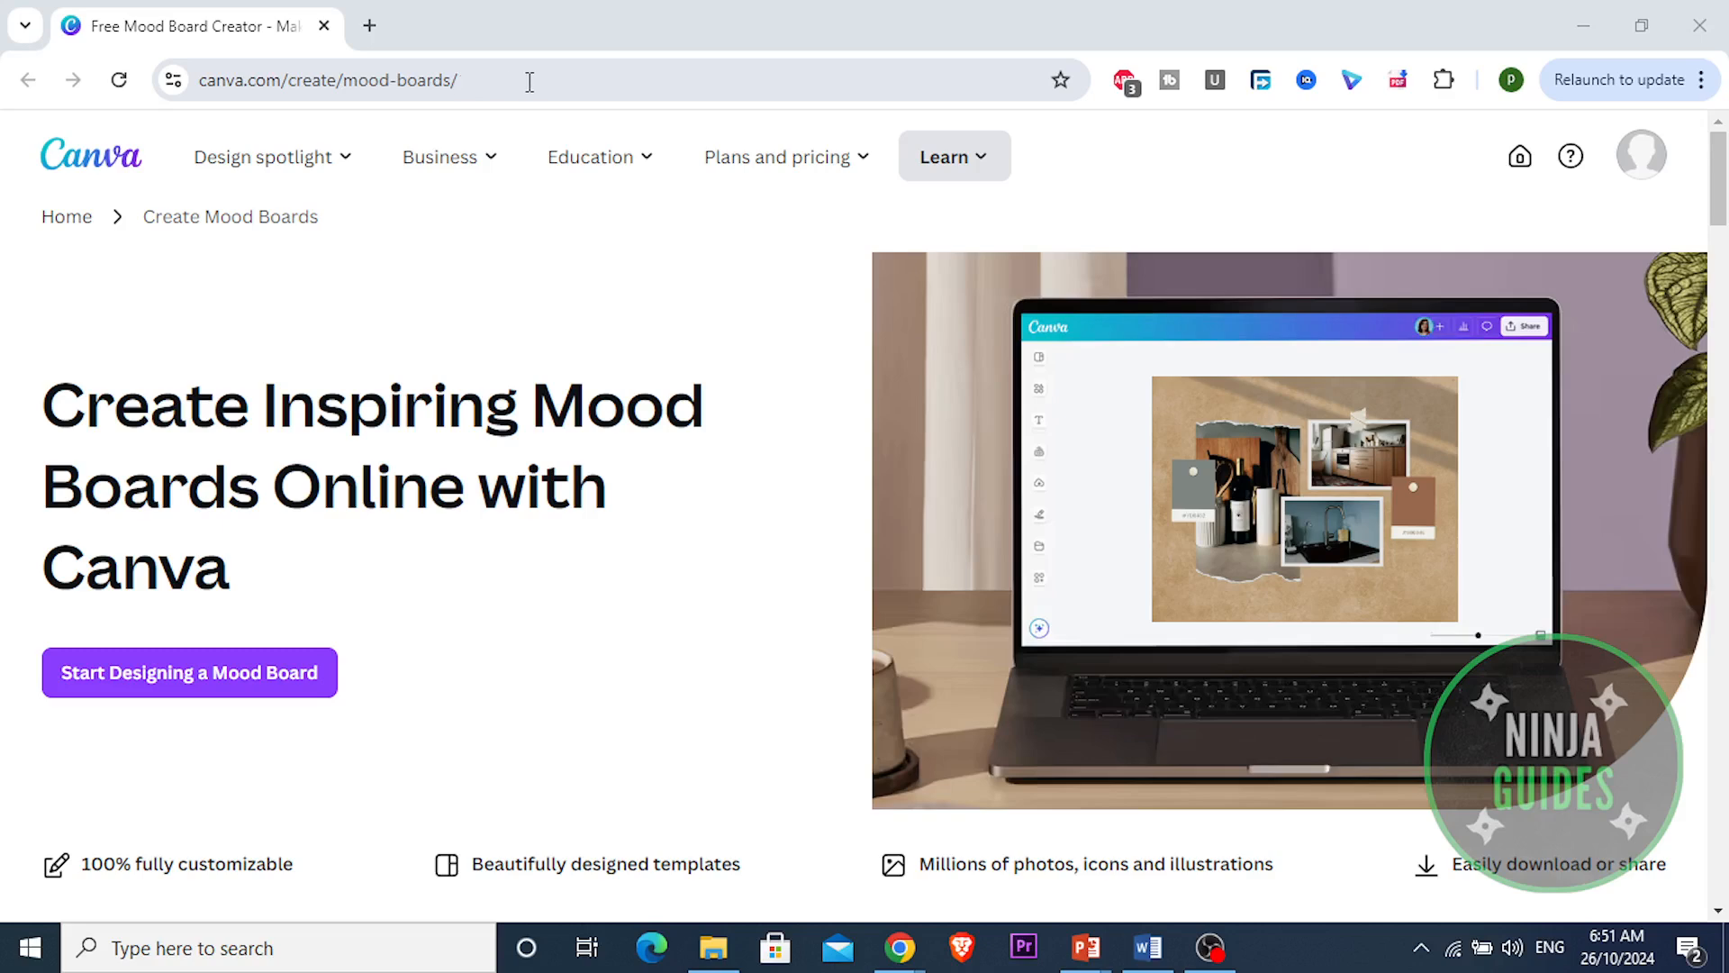
# Start a new mood board design and apply the beige and orange "Find inspiration everywhere" photo collage template
pyautogui.click(166, 673)
pyautogui.click(169, 680)
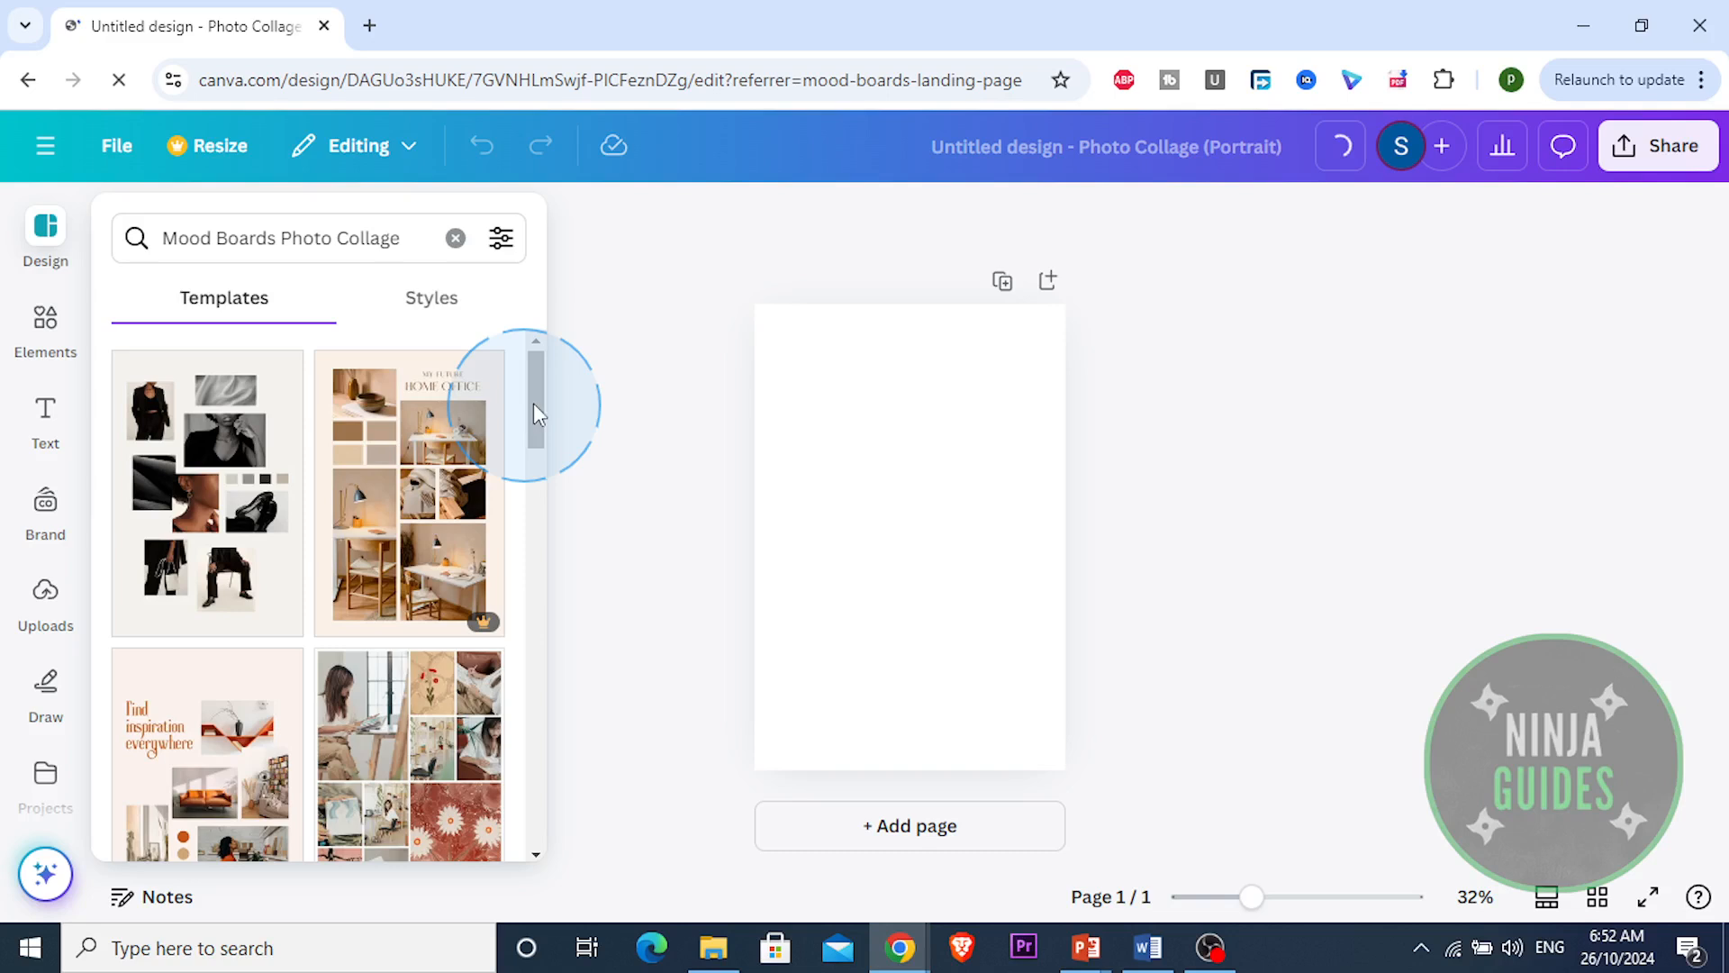
pyautogui.moveTo(533, 404); pyautogui.dragTo(525, 448)
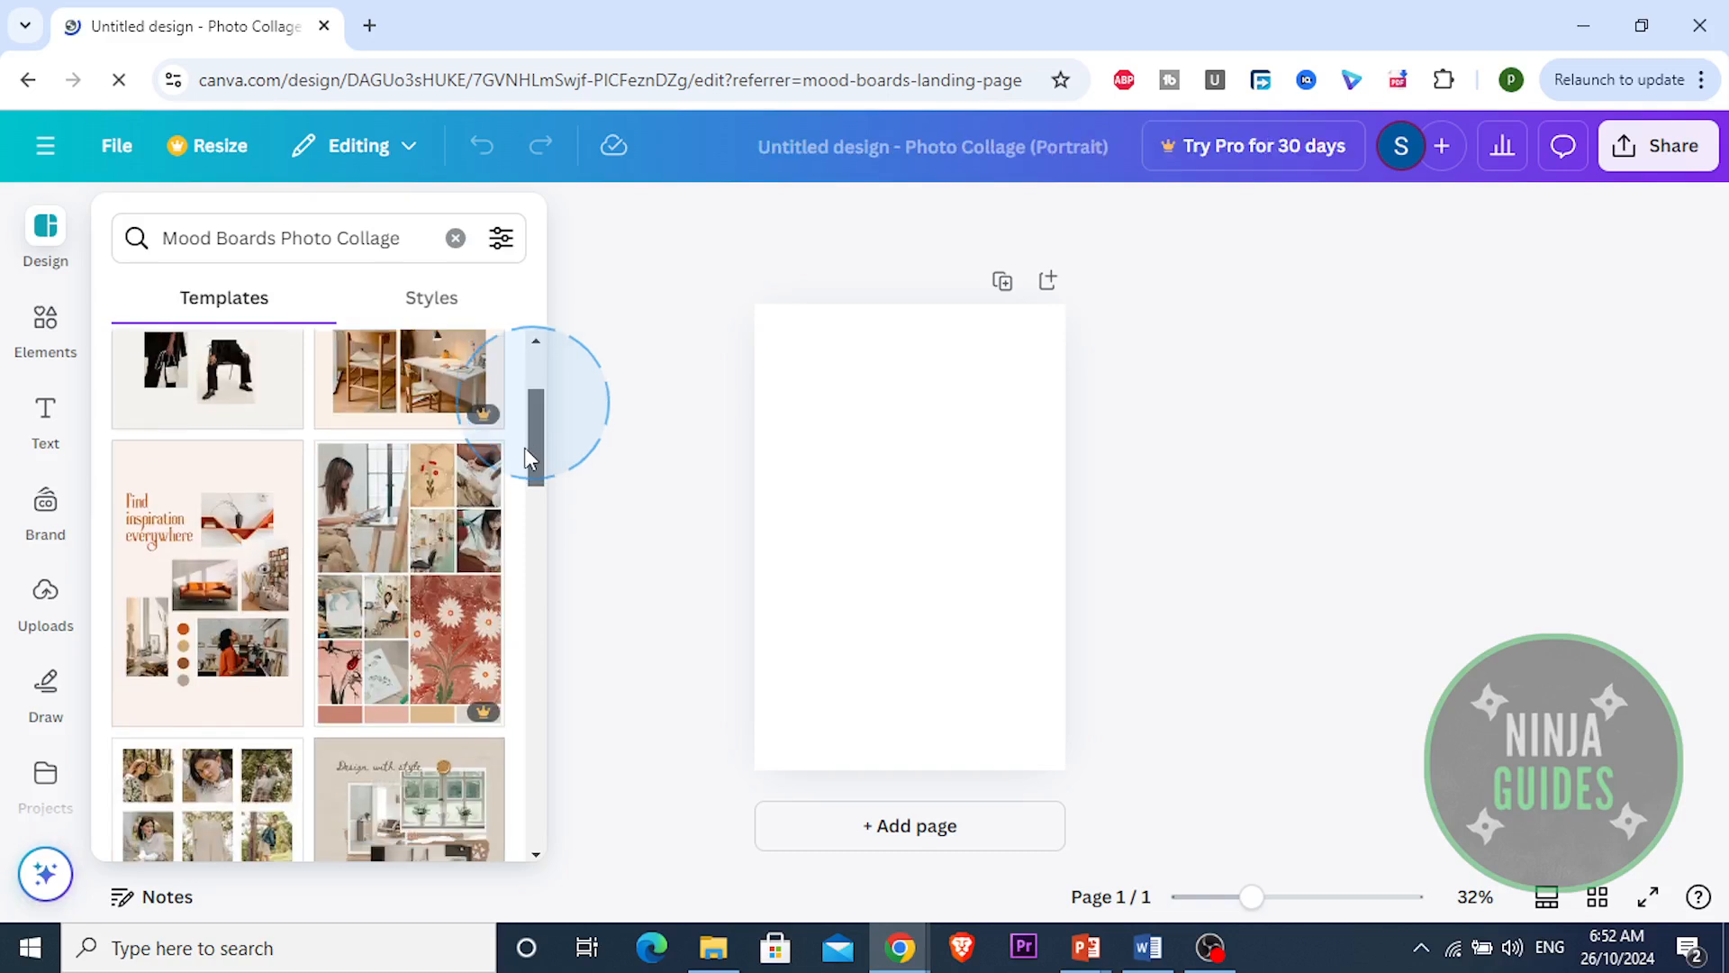
pyautogui.scroll(-2, 253, 552)
pyautogui.scroll(1, 252, 552)
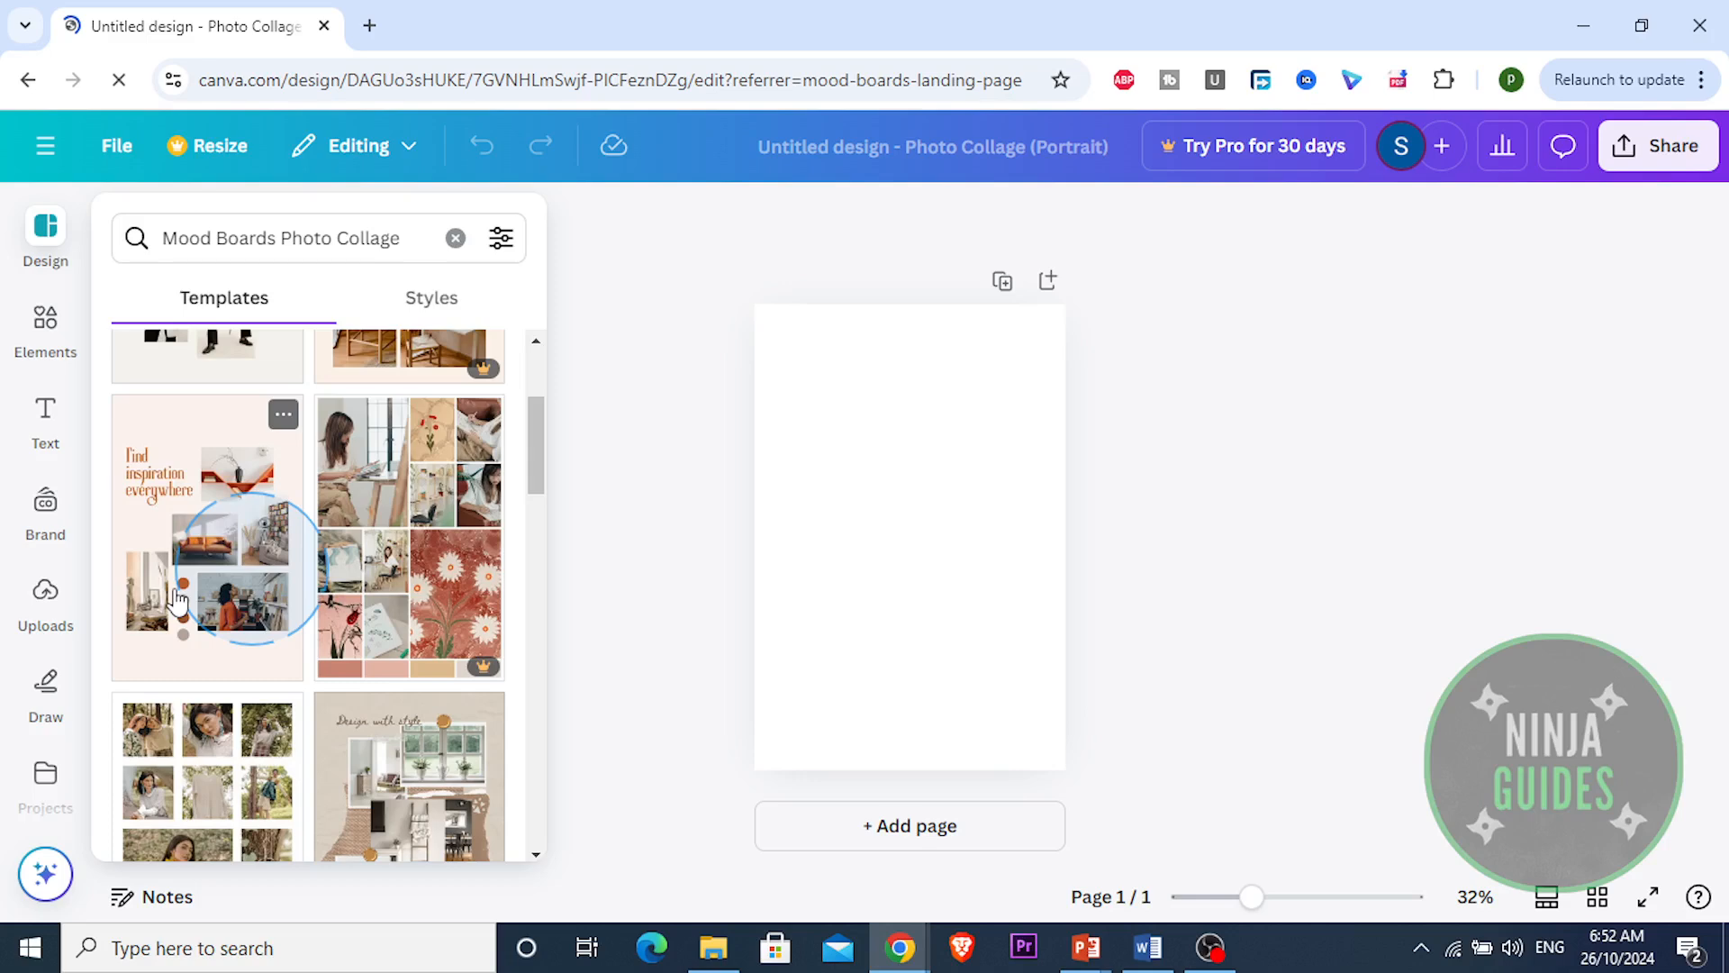
pyautogui.click(179, 597)
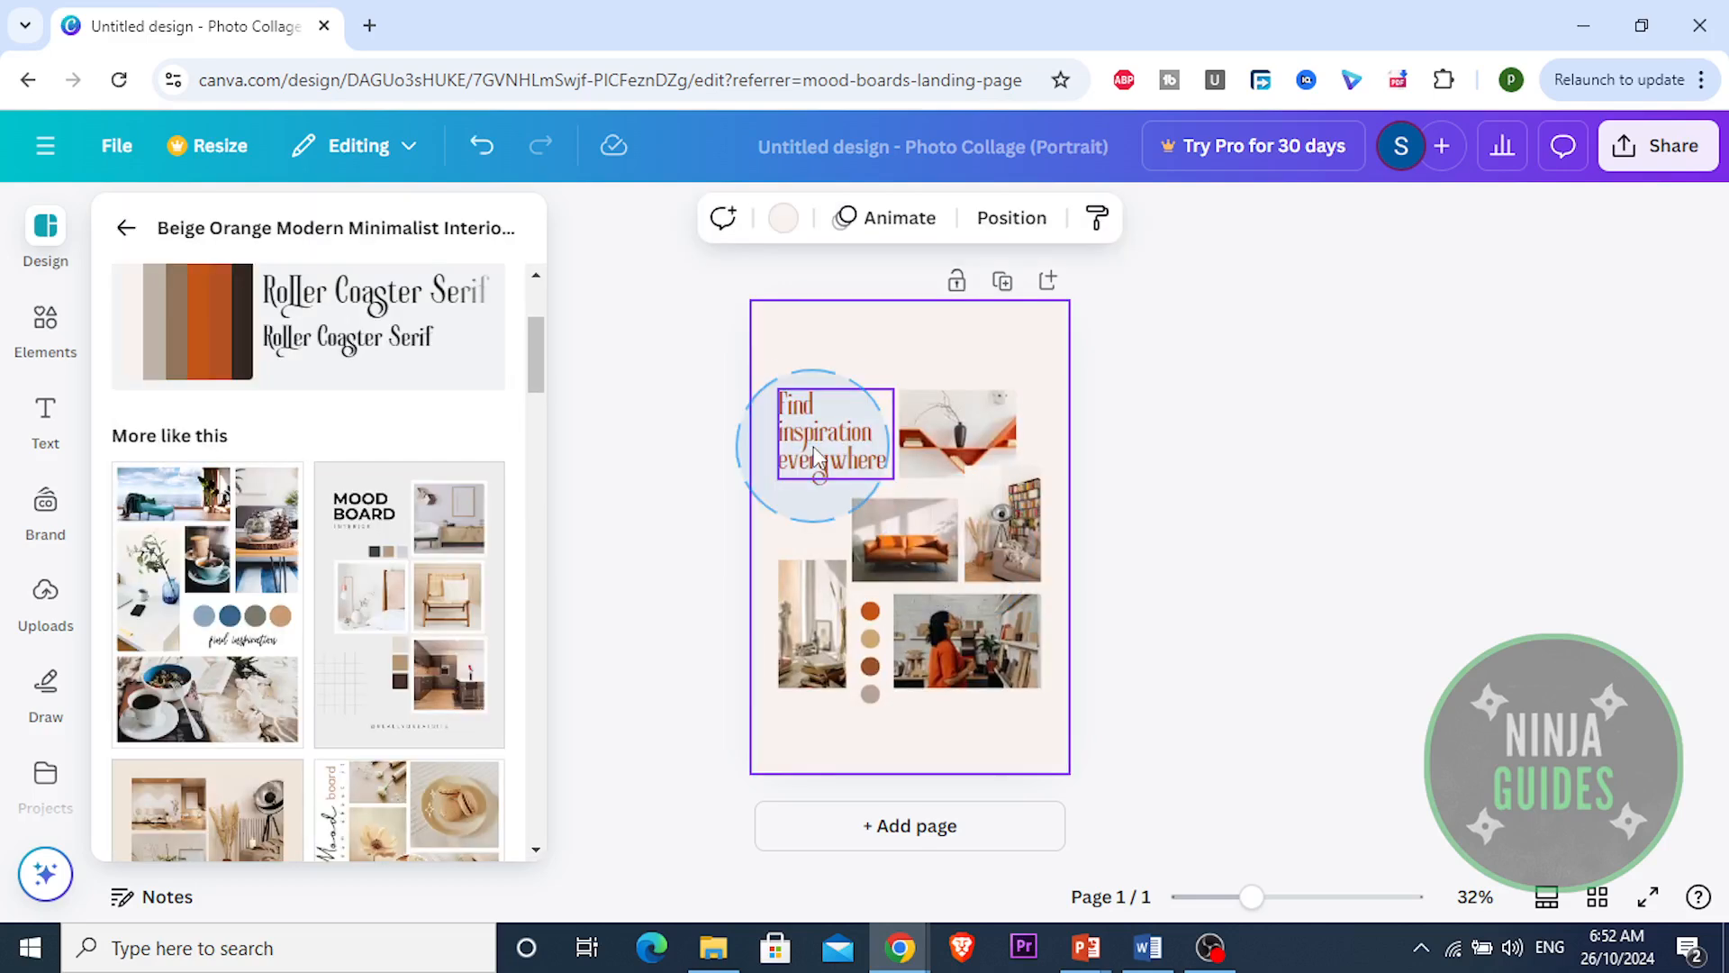
# Reword the board's heading to read "Let ys find inspiration everywhere"
pyautogui.doubleClick(819, 408)
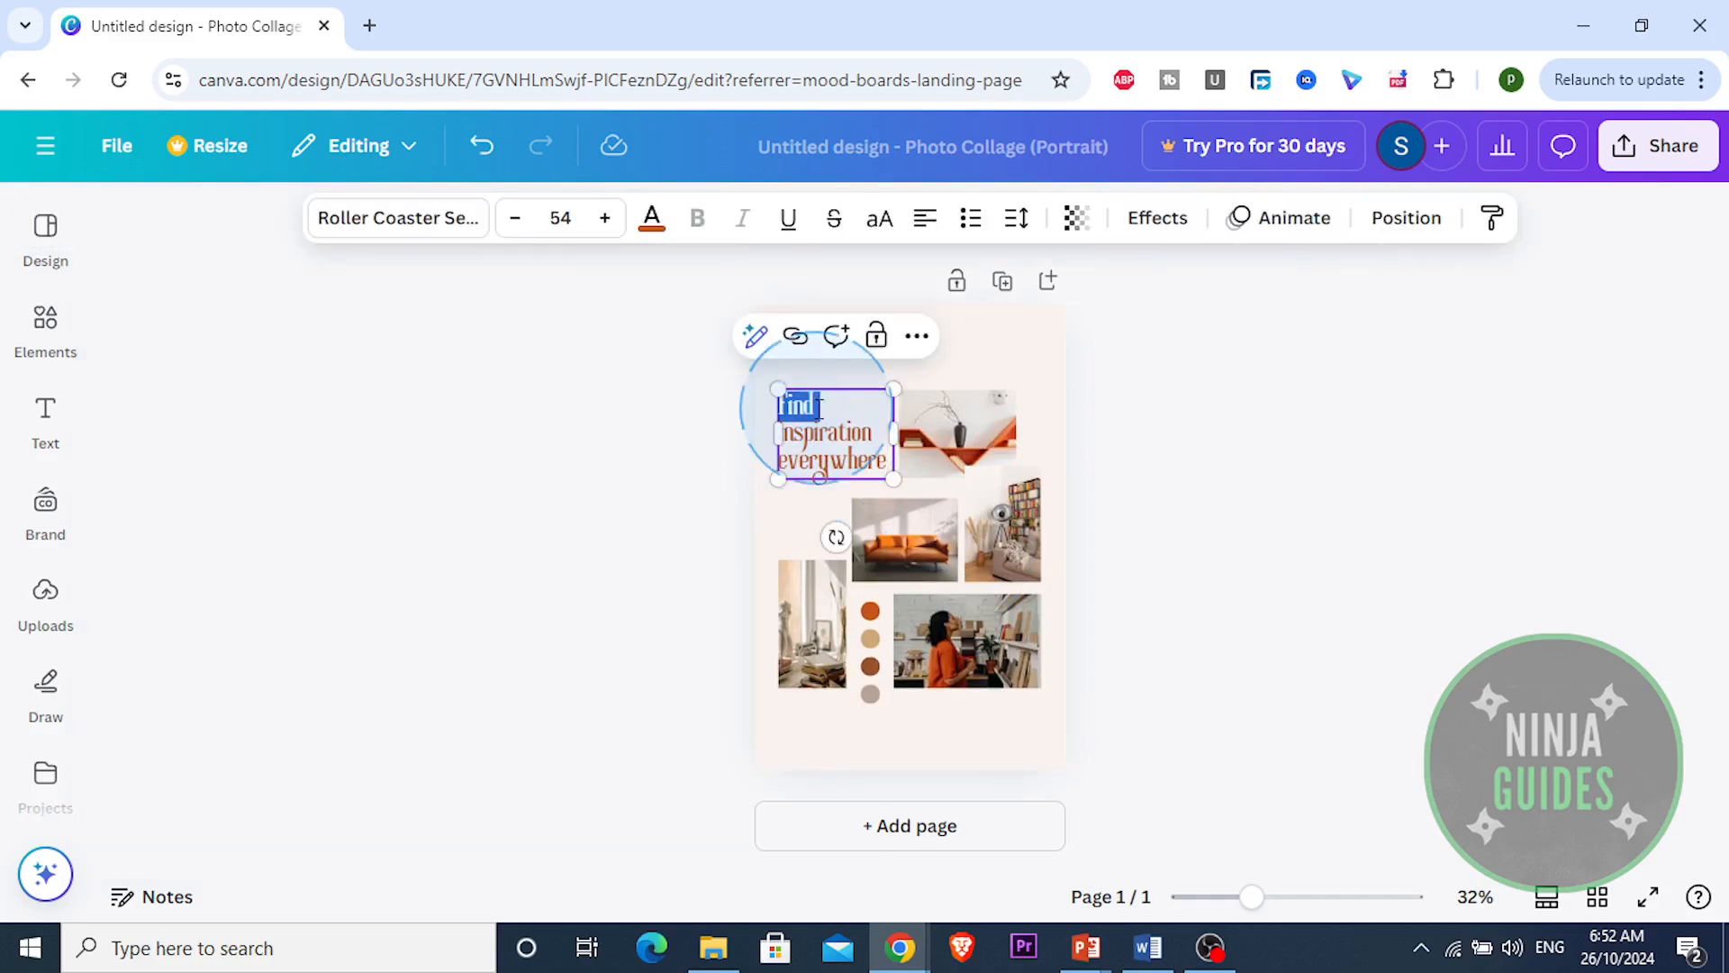
pyautogui.click(789, 408)
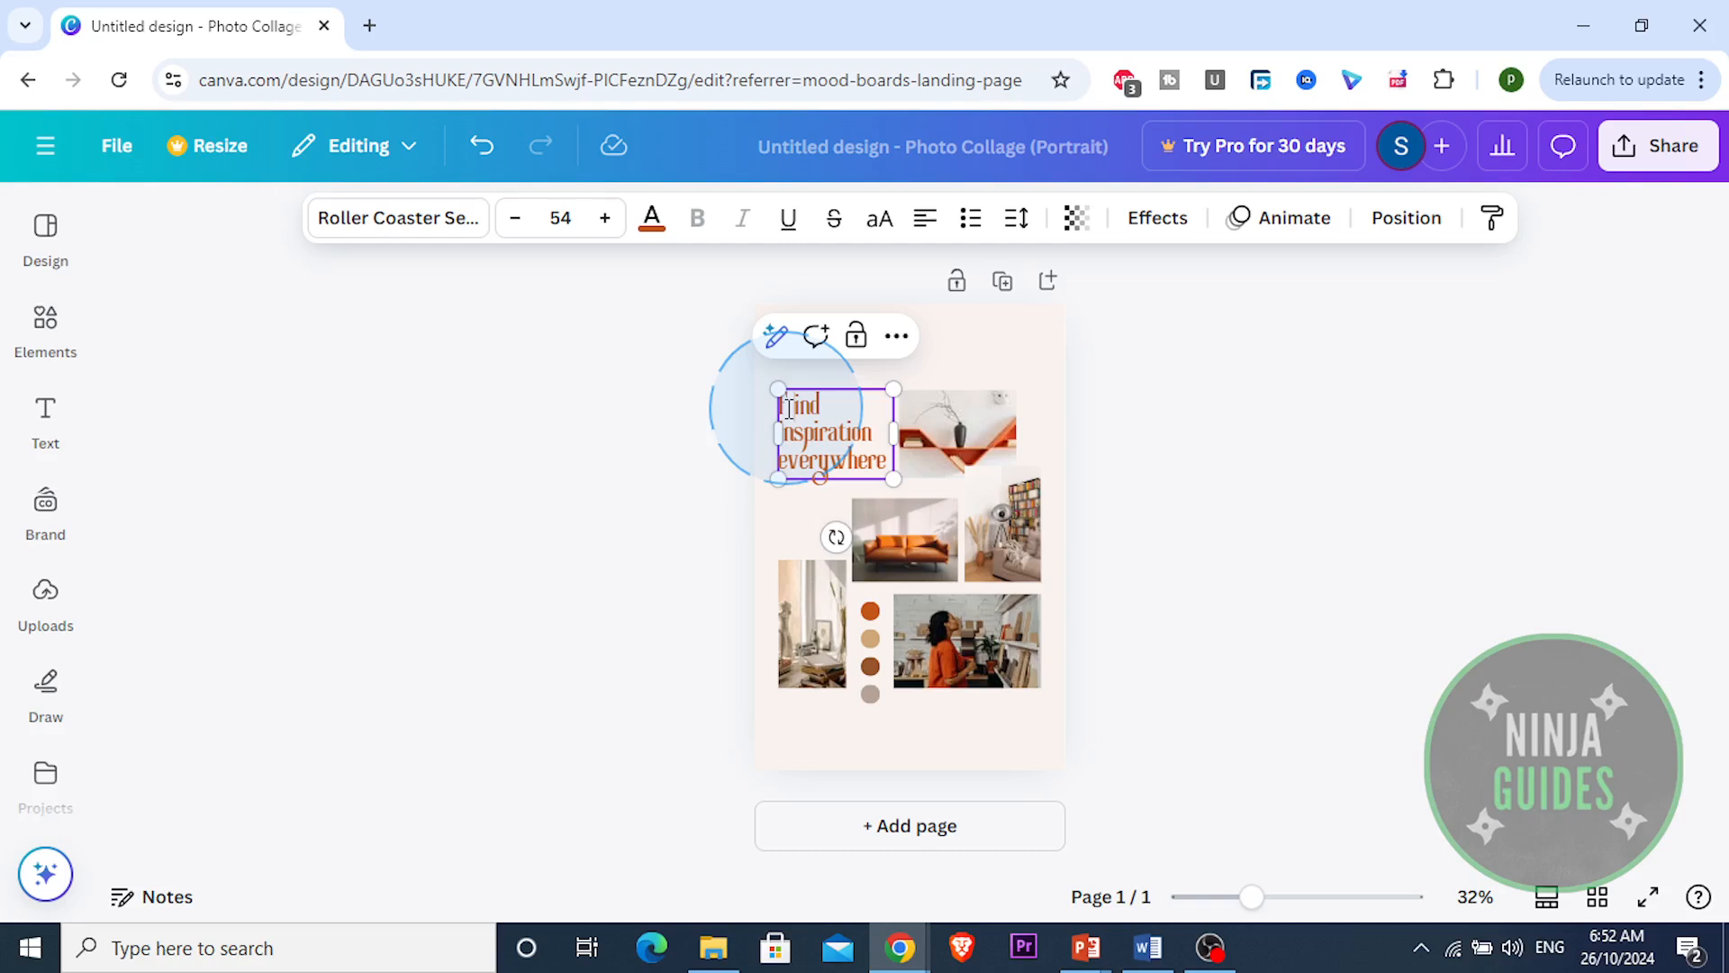
pyautogui.write('Let us ')
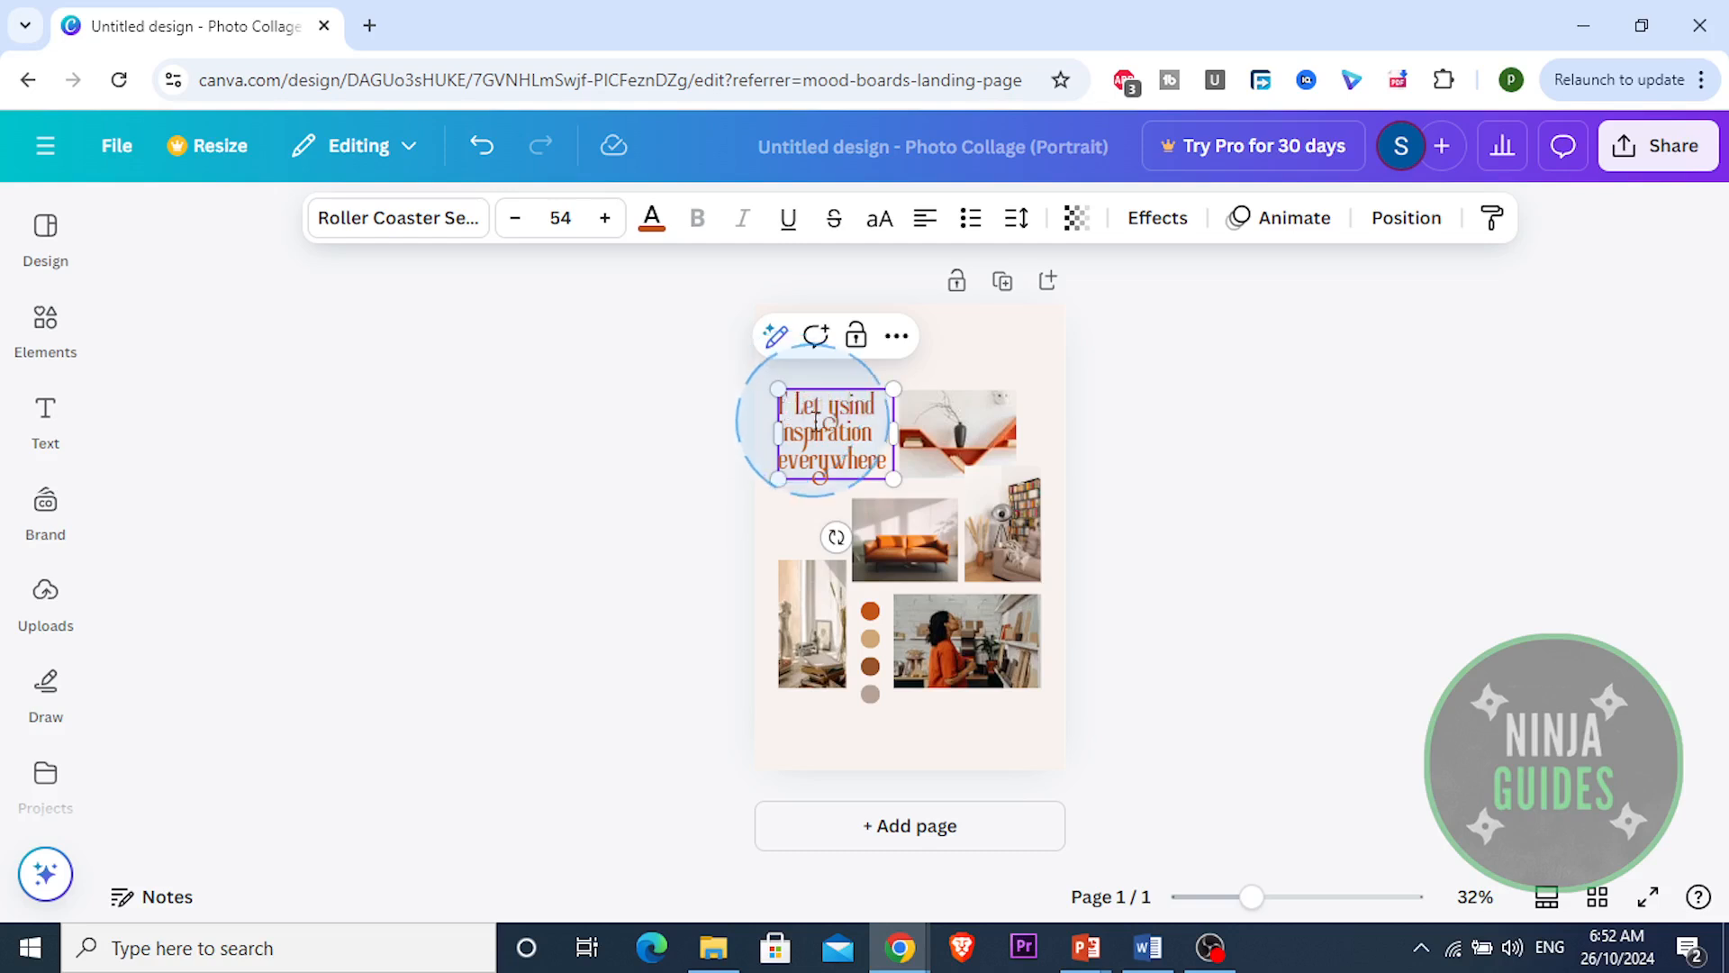
pyautogui.write('f')
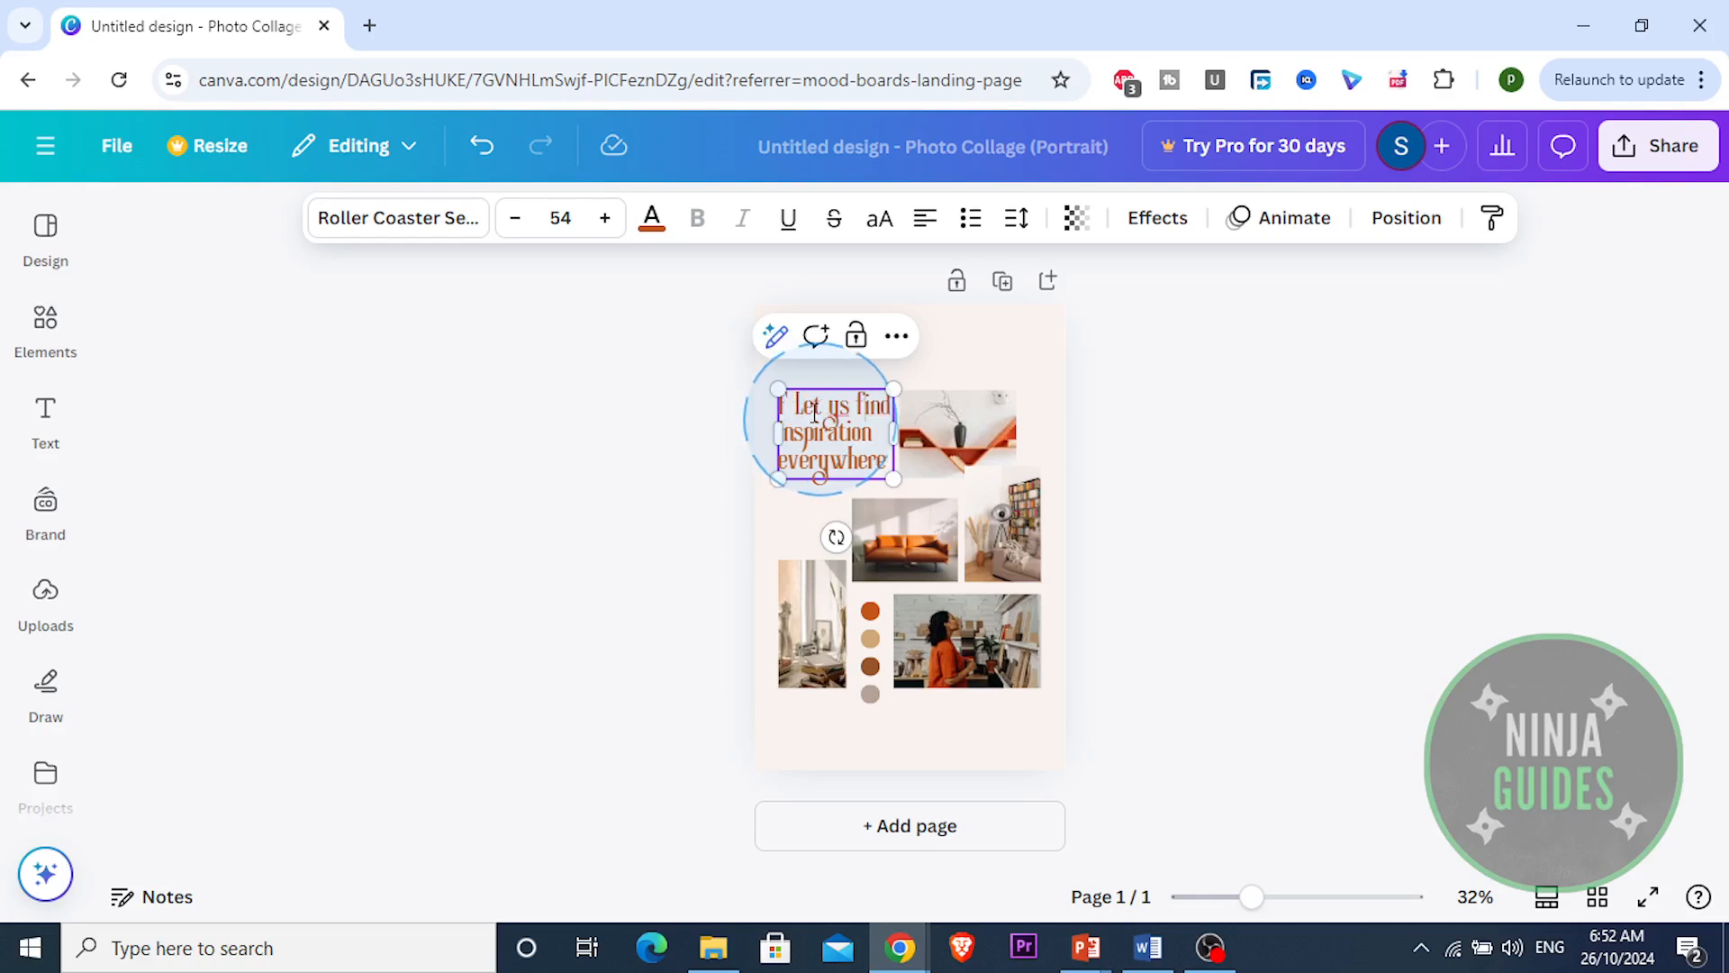
pyautogui.click(789, 406)
pyautogui.press('BackSpace')
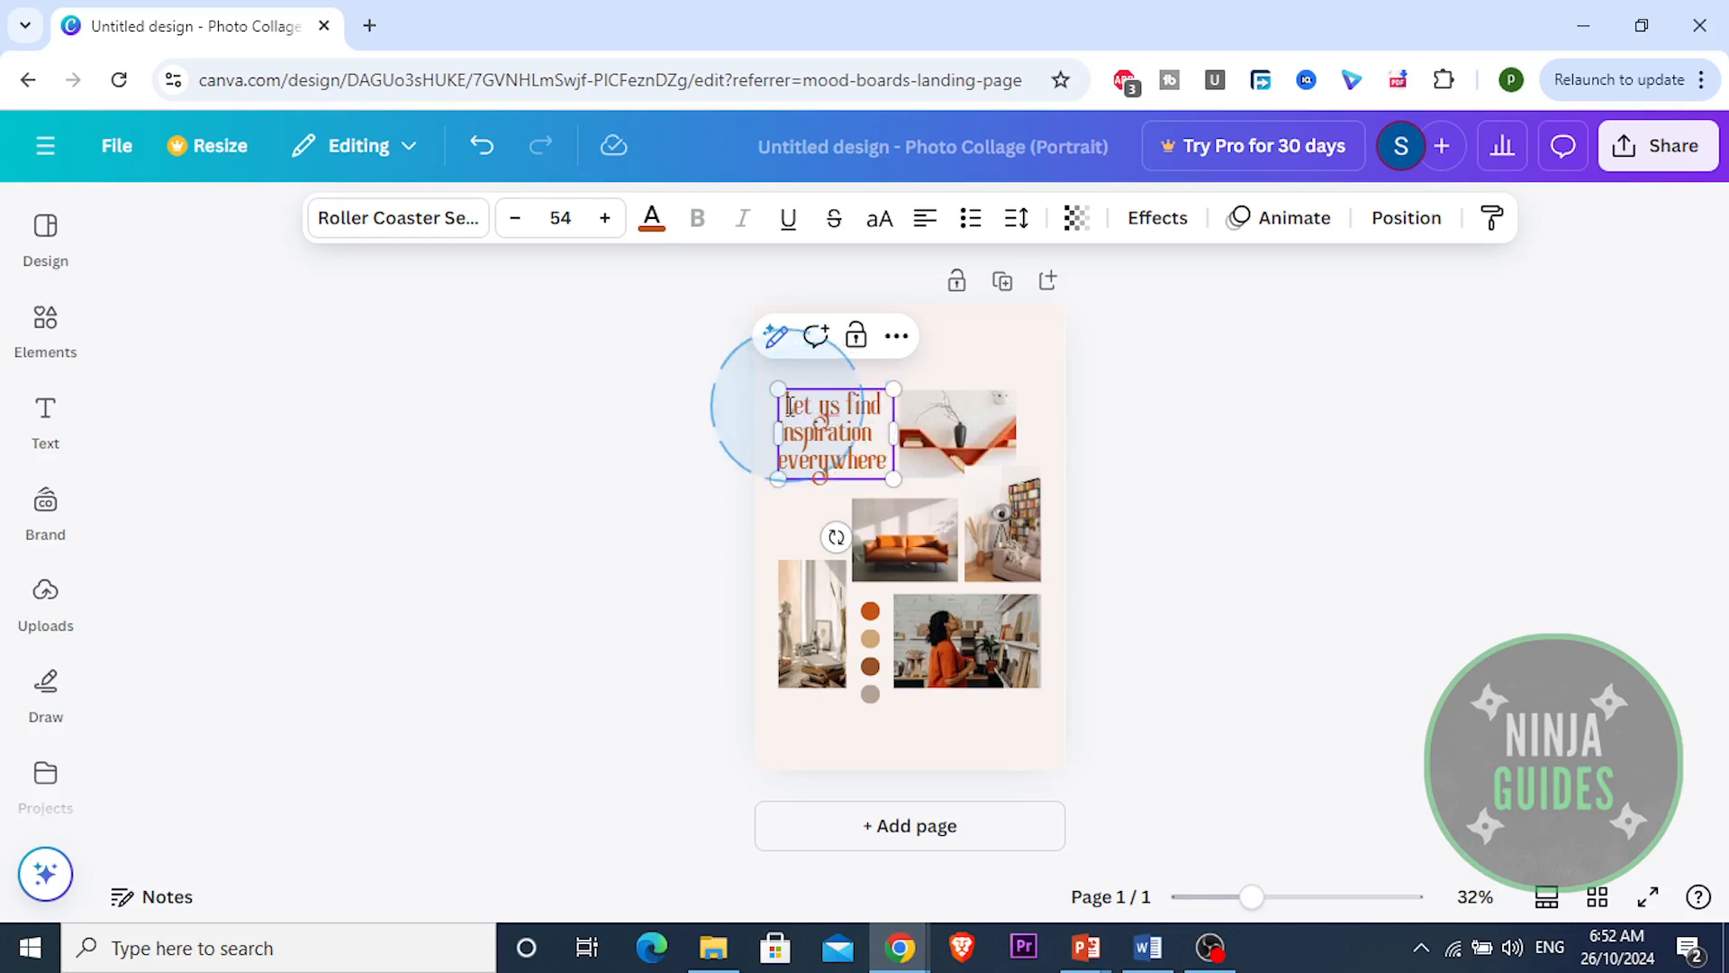
pyautogui.click(711, 459)
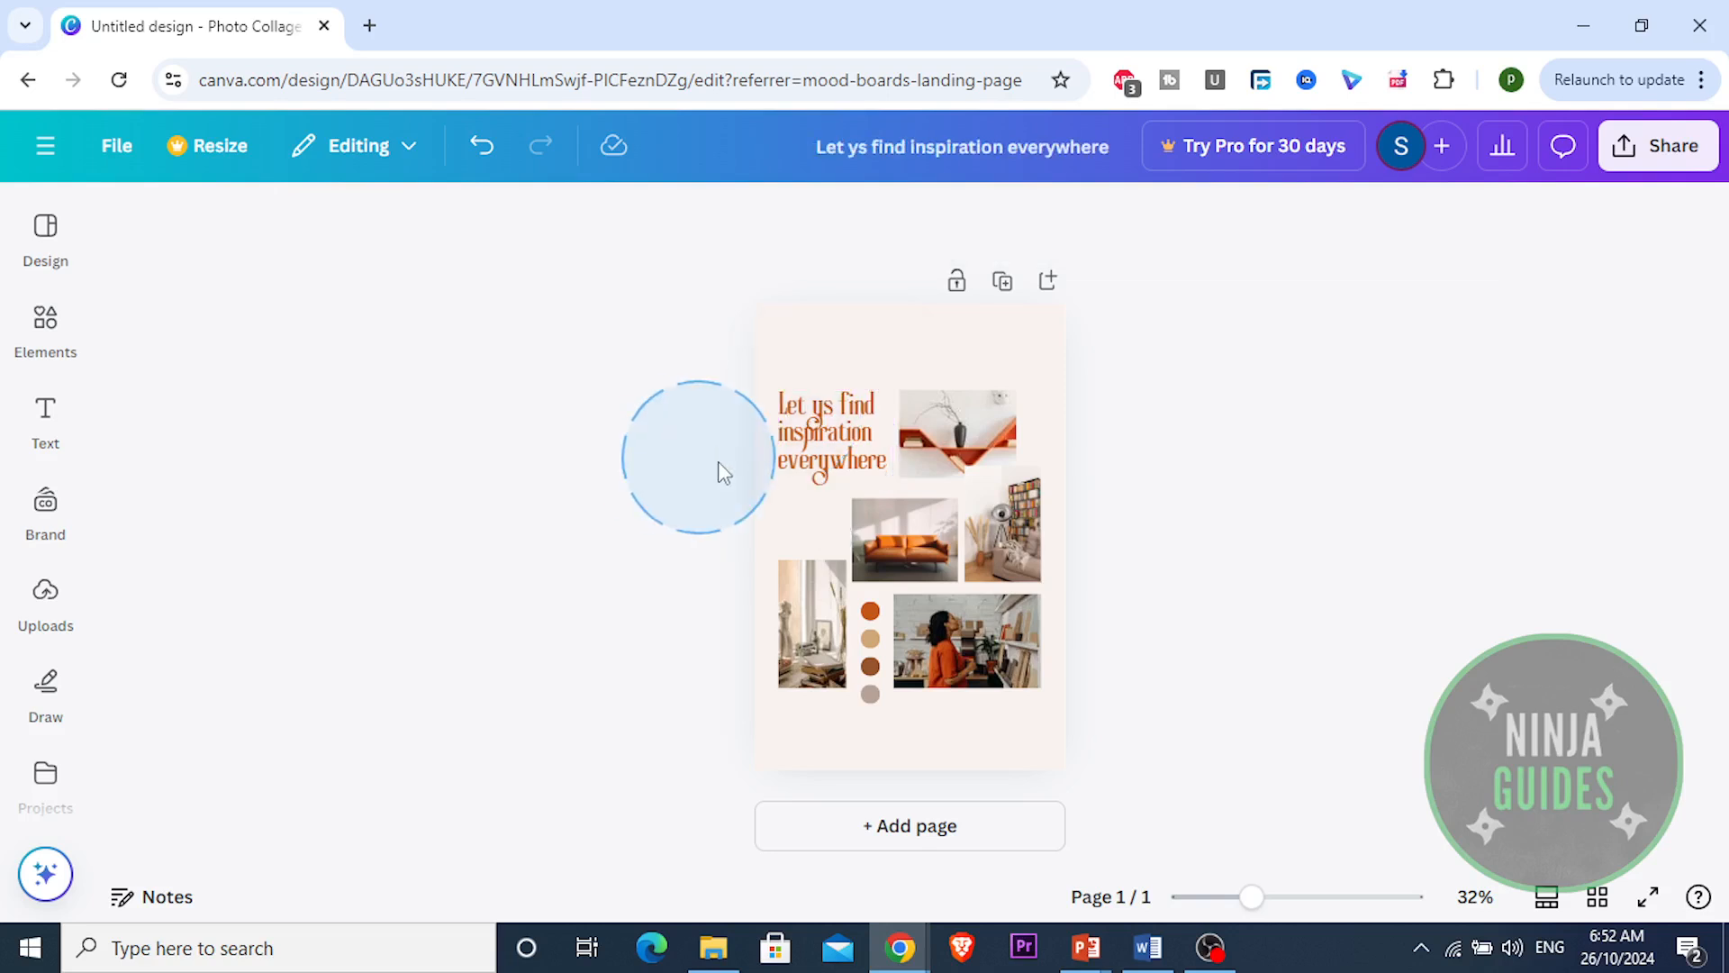
# Correct the second word of the heading to "us"
pyautogui.click(886, 448)
pyautogui.click(827, 418)
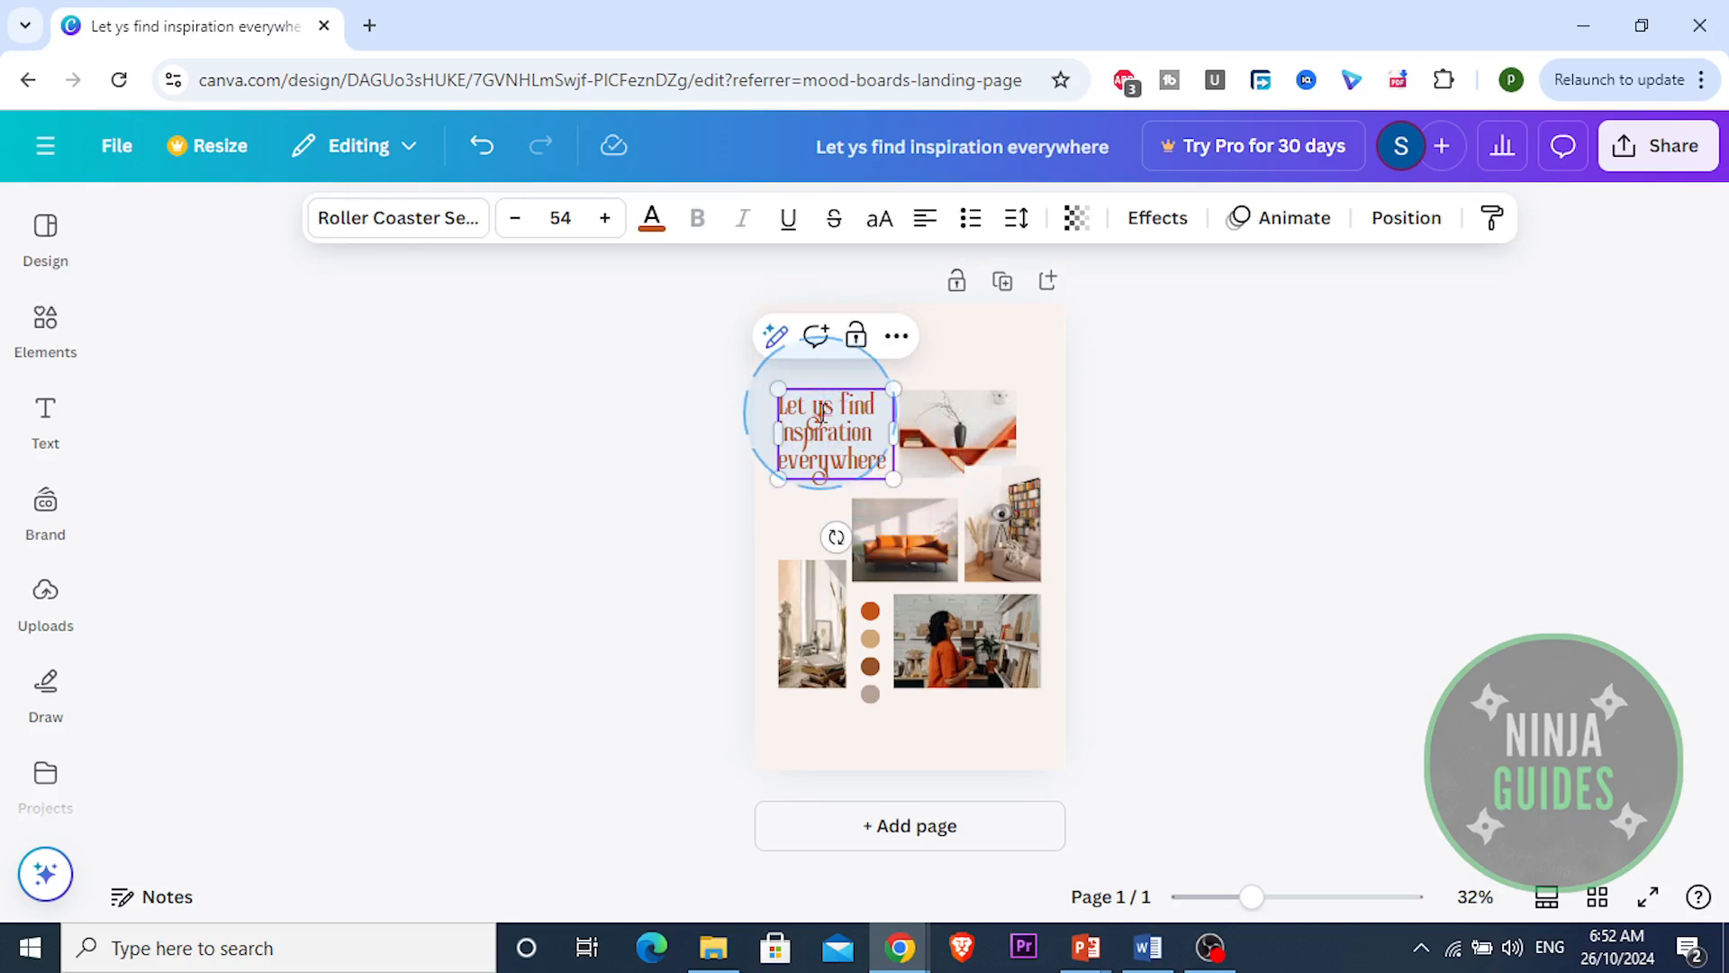
pyautogui.write('#u')
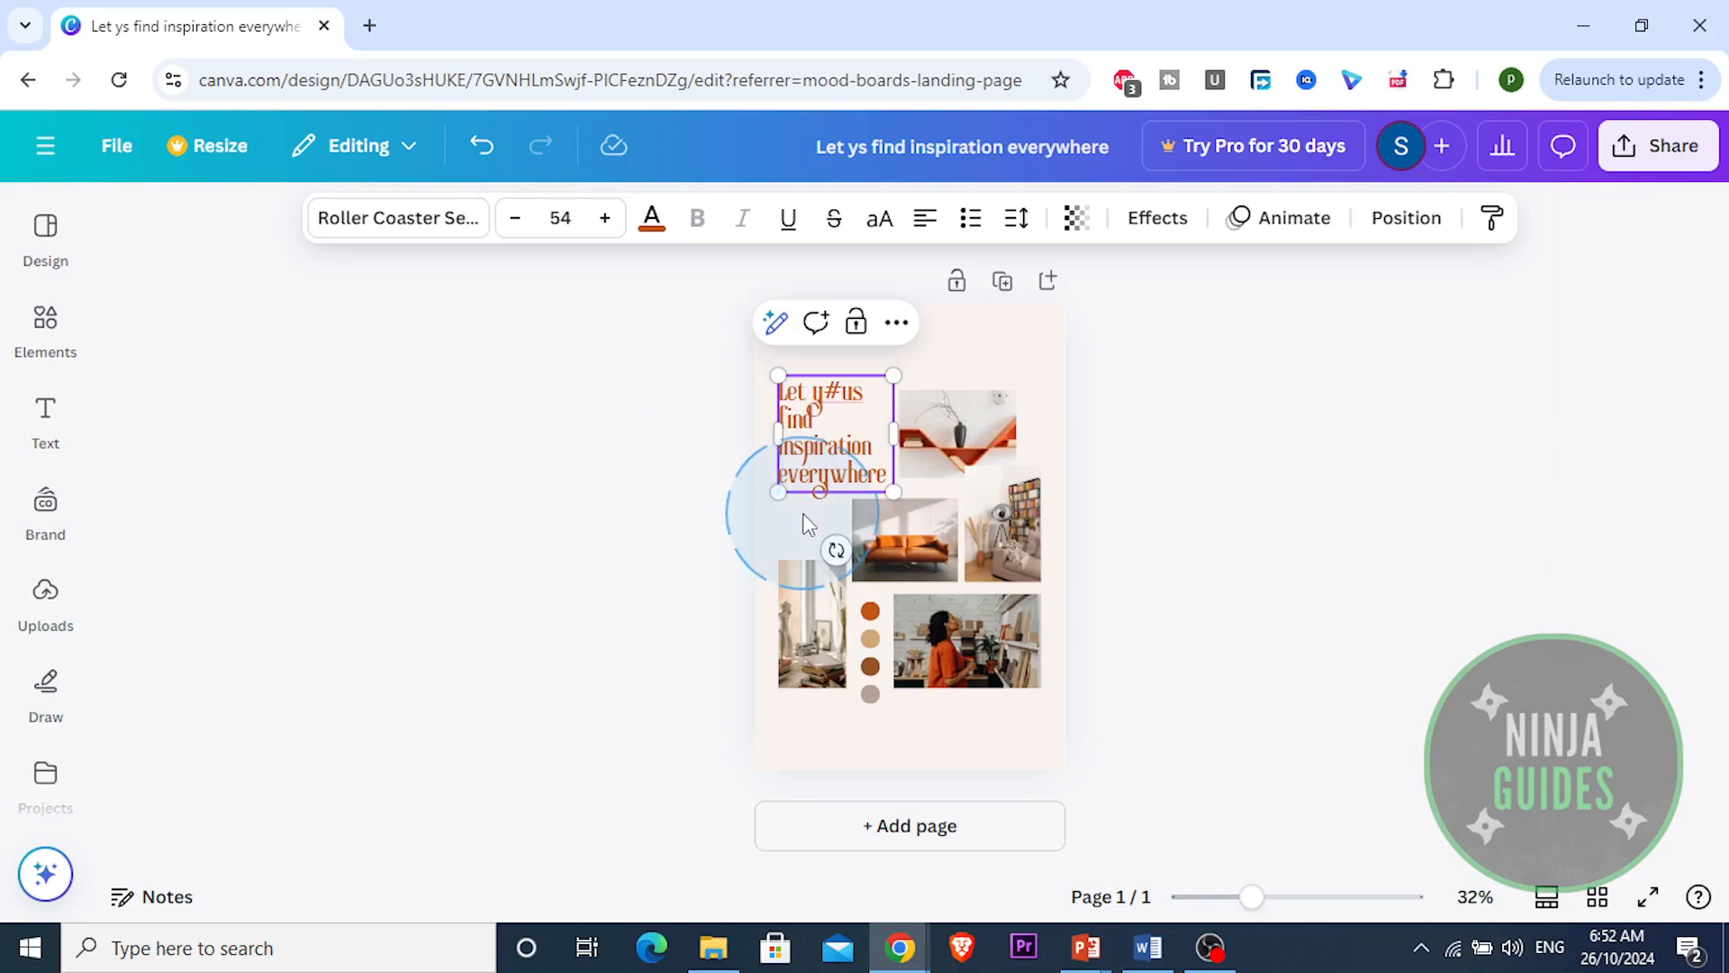
pyautogui.press('BackSpace')
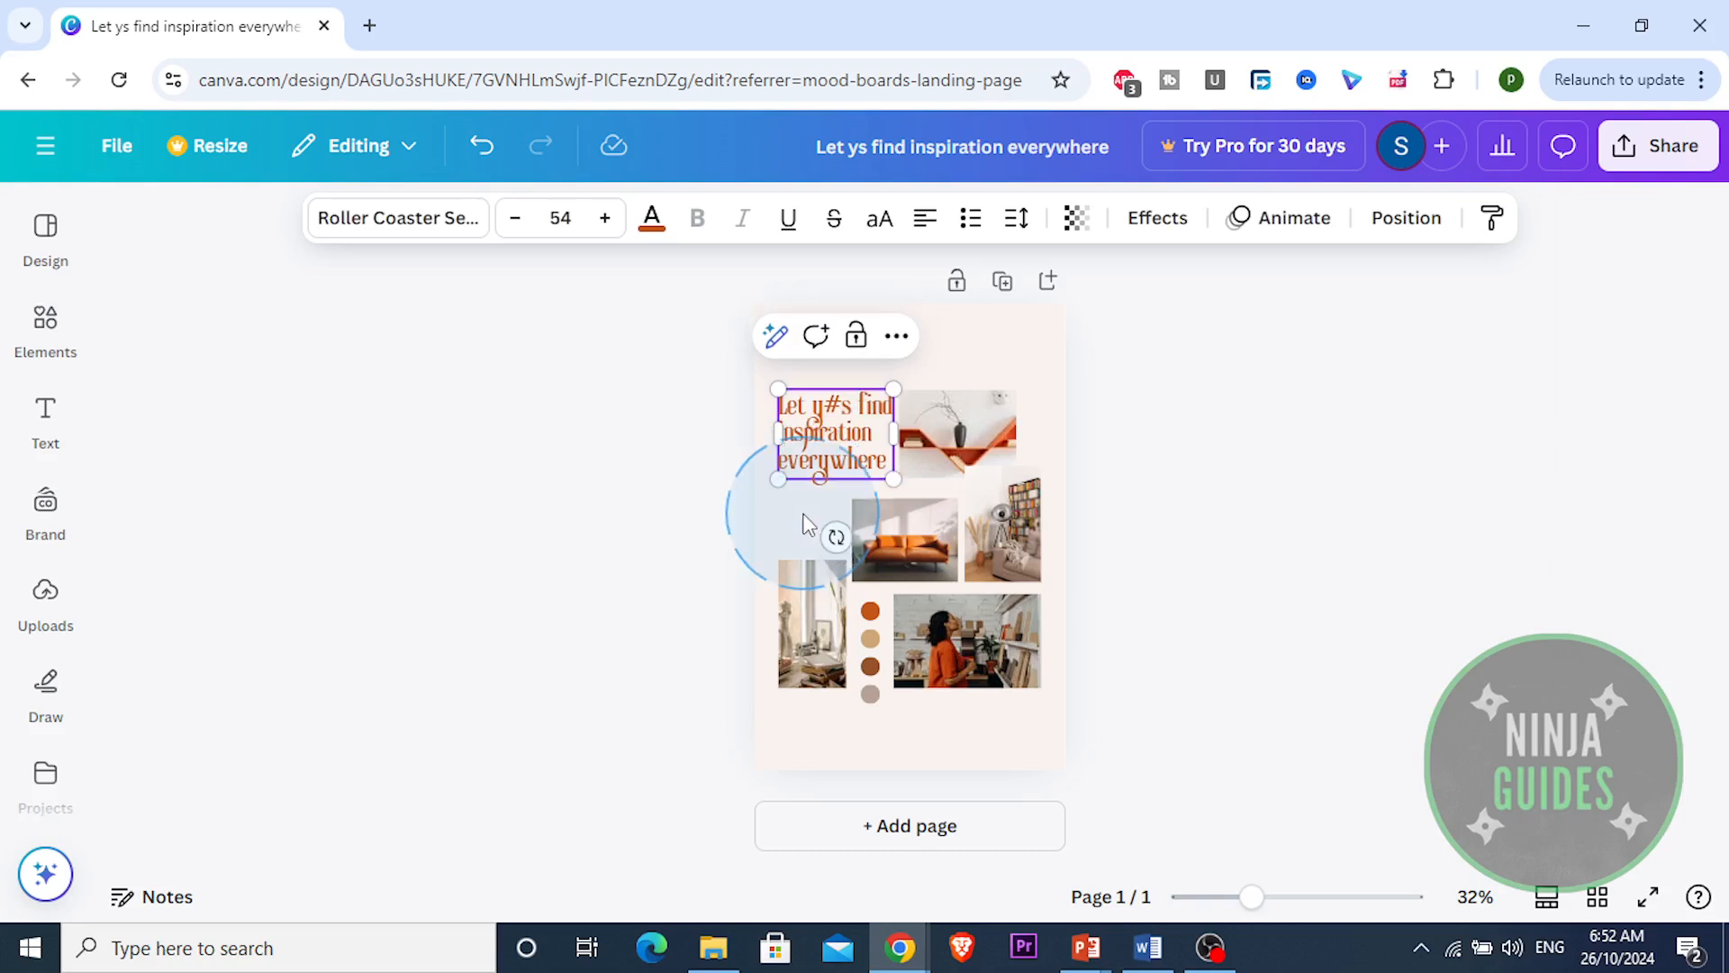
pyautogui.press('BackSpace')
pyautogui.press('BackSpace')
pyautogui.write('u')
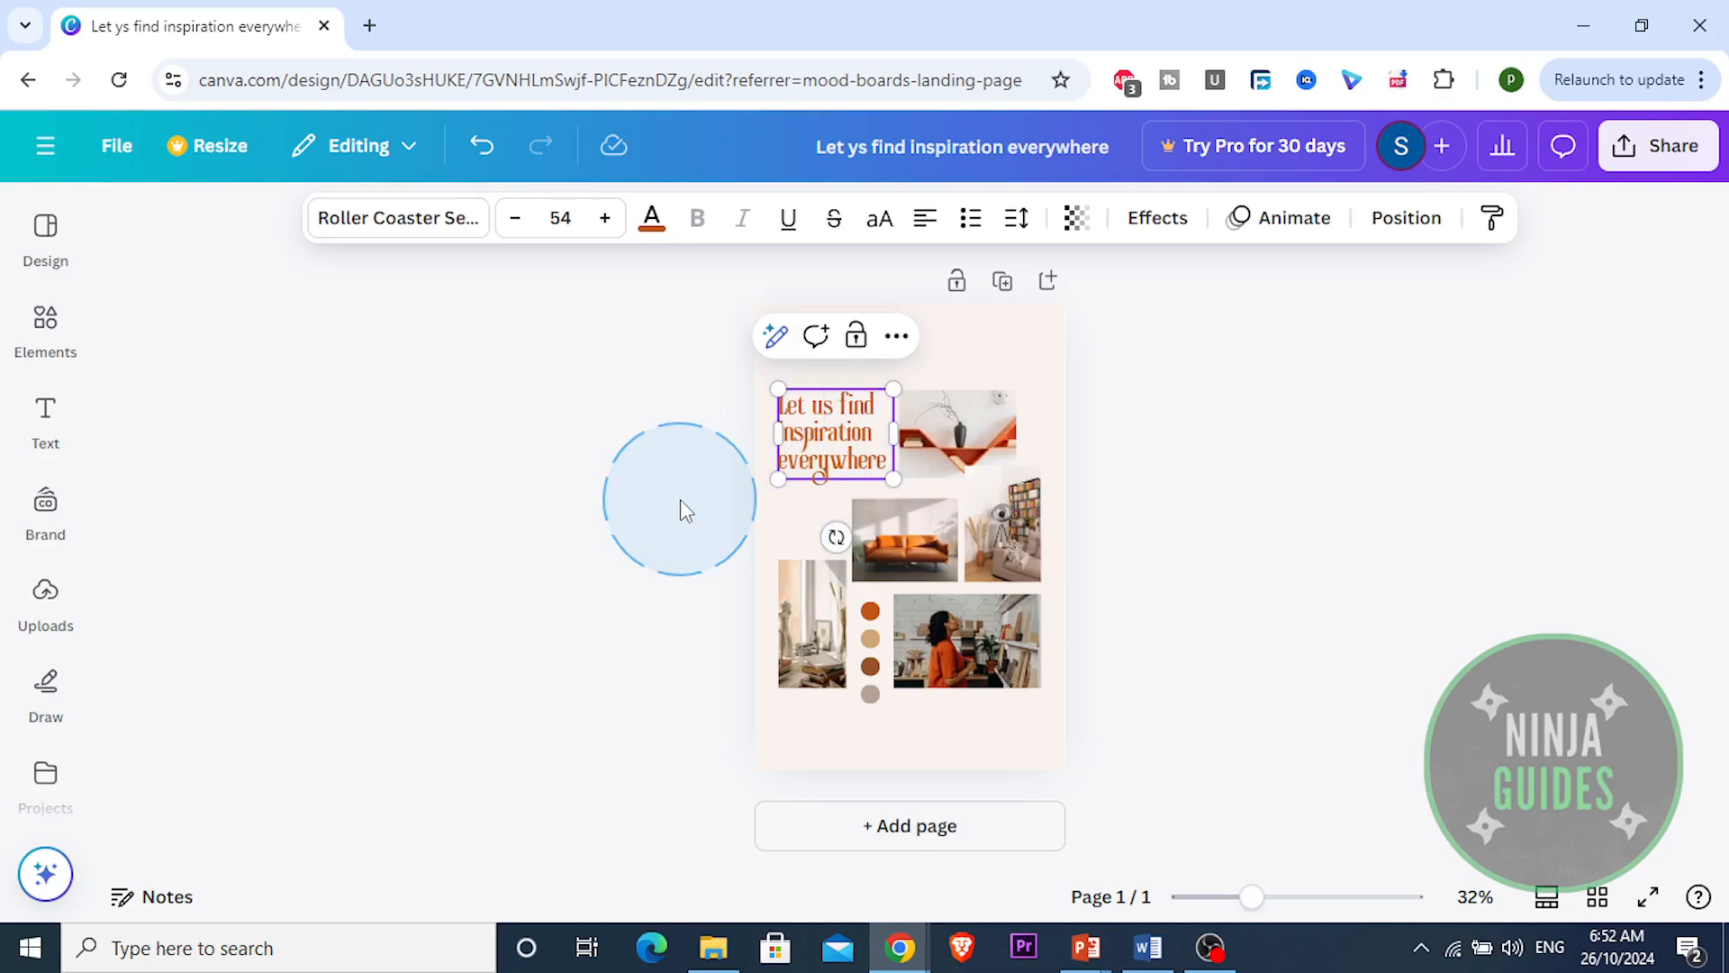
pyautogui.click(680, 501)
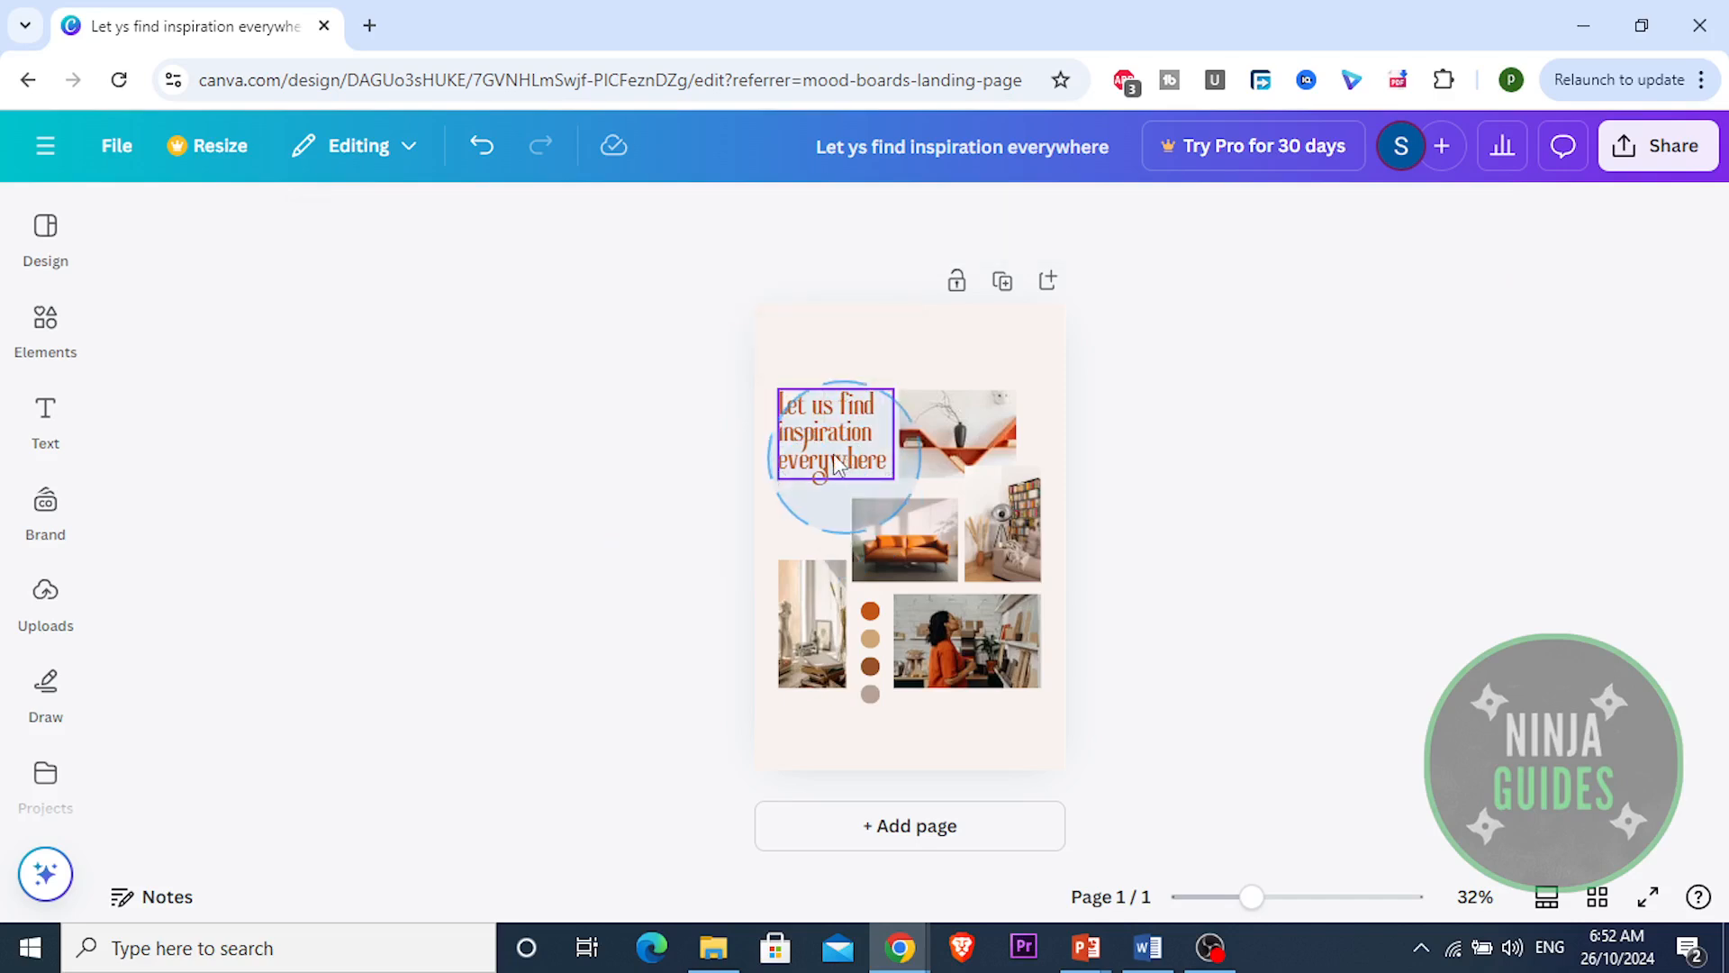
# Move the heading slightly up and left on the page and recolor all its text with the dark brown document color
pyautogui.moveTo(834, 452); pyautogui.dragTo(808, 410)
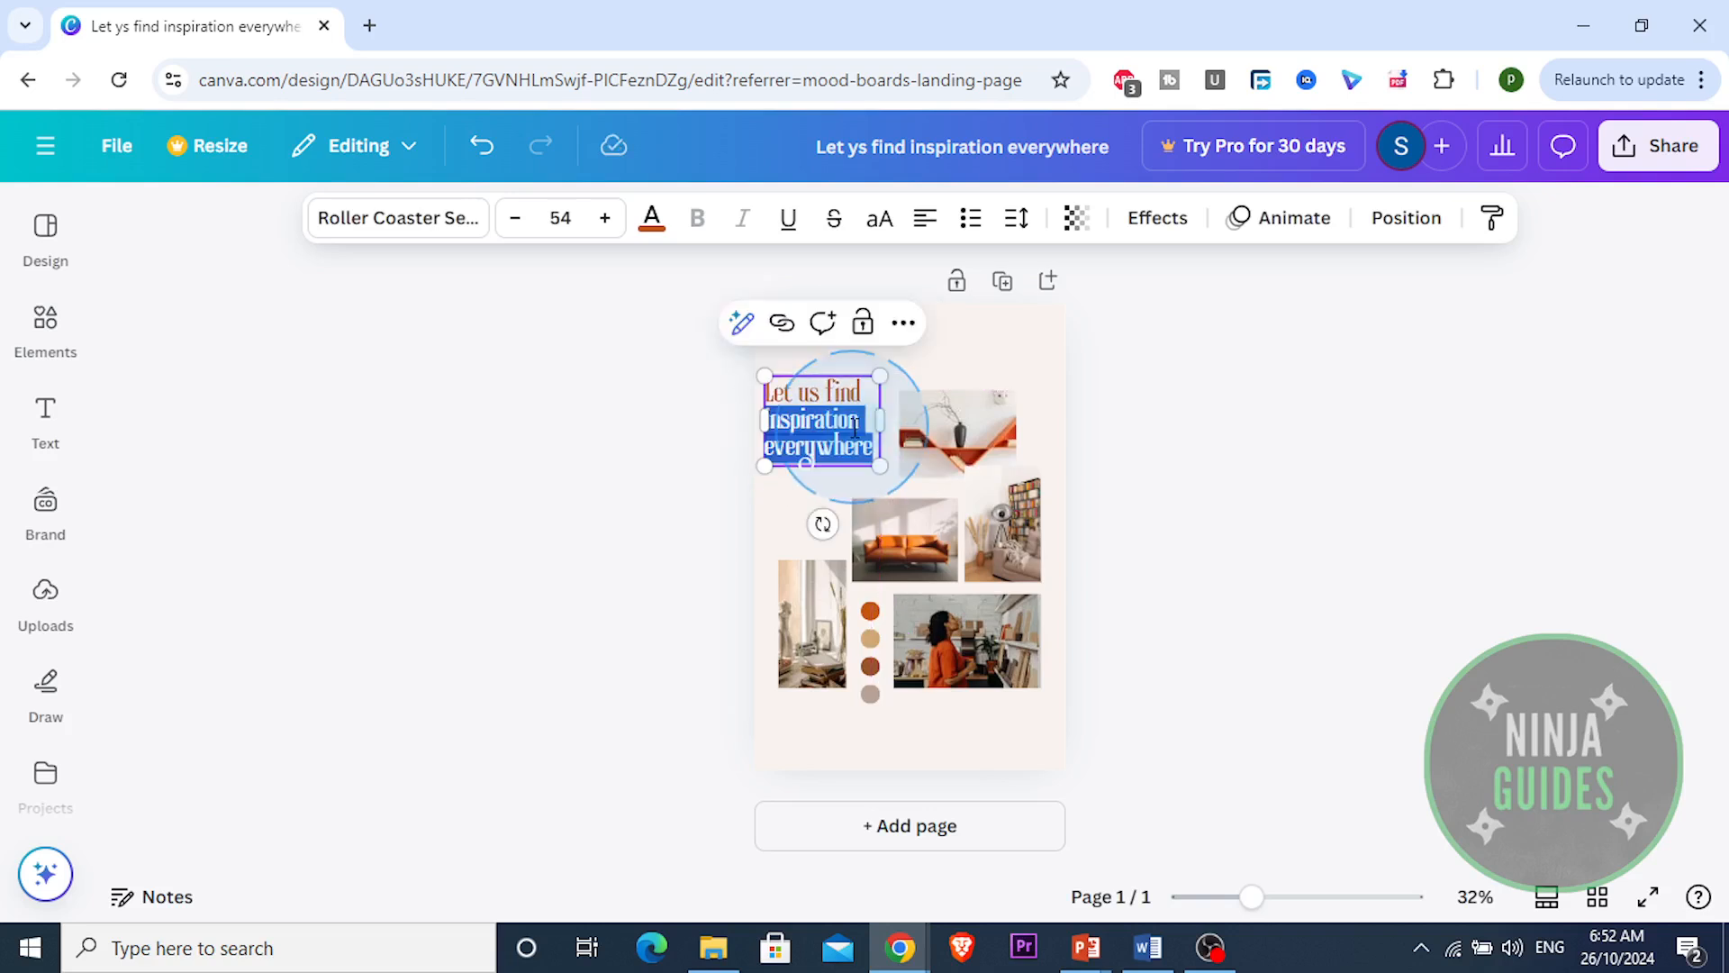
pyautogui.doubleClick(776, 392)
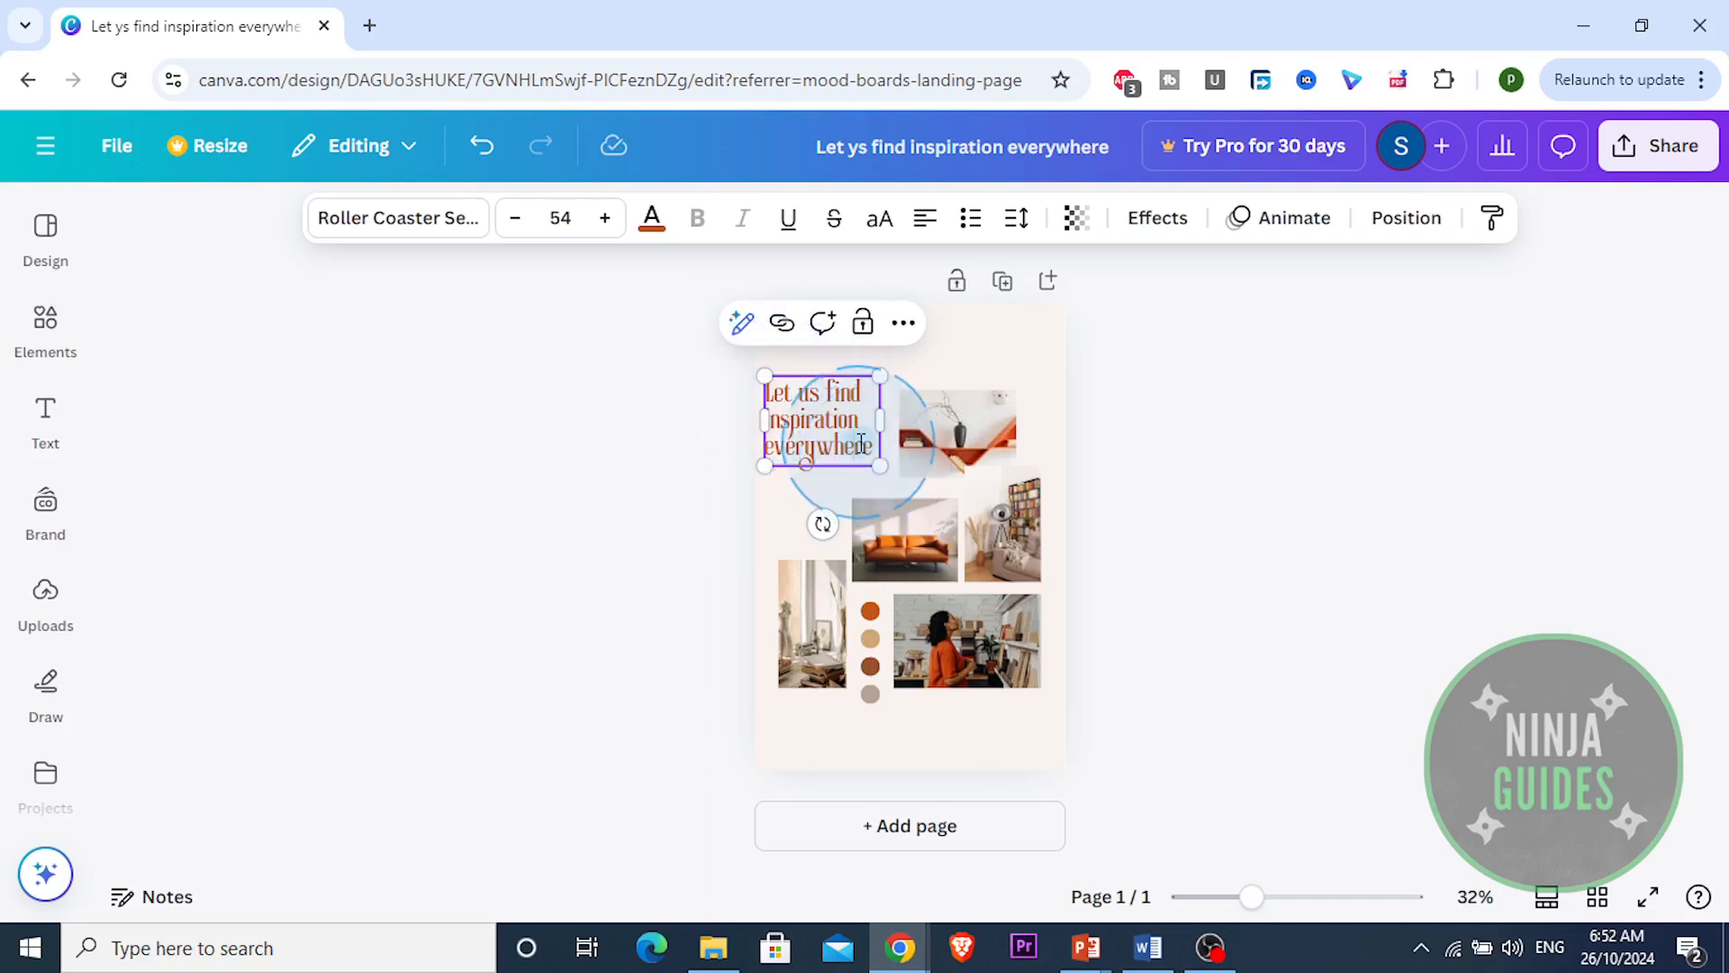
pyautogui.tripleClick(862, 444)
pyautogui.click(860, 443)
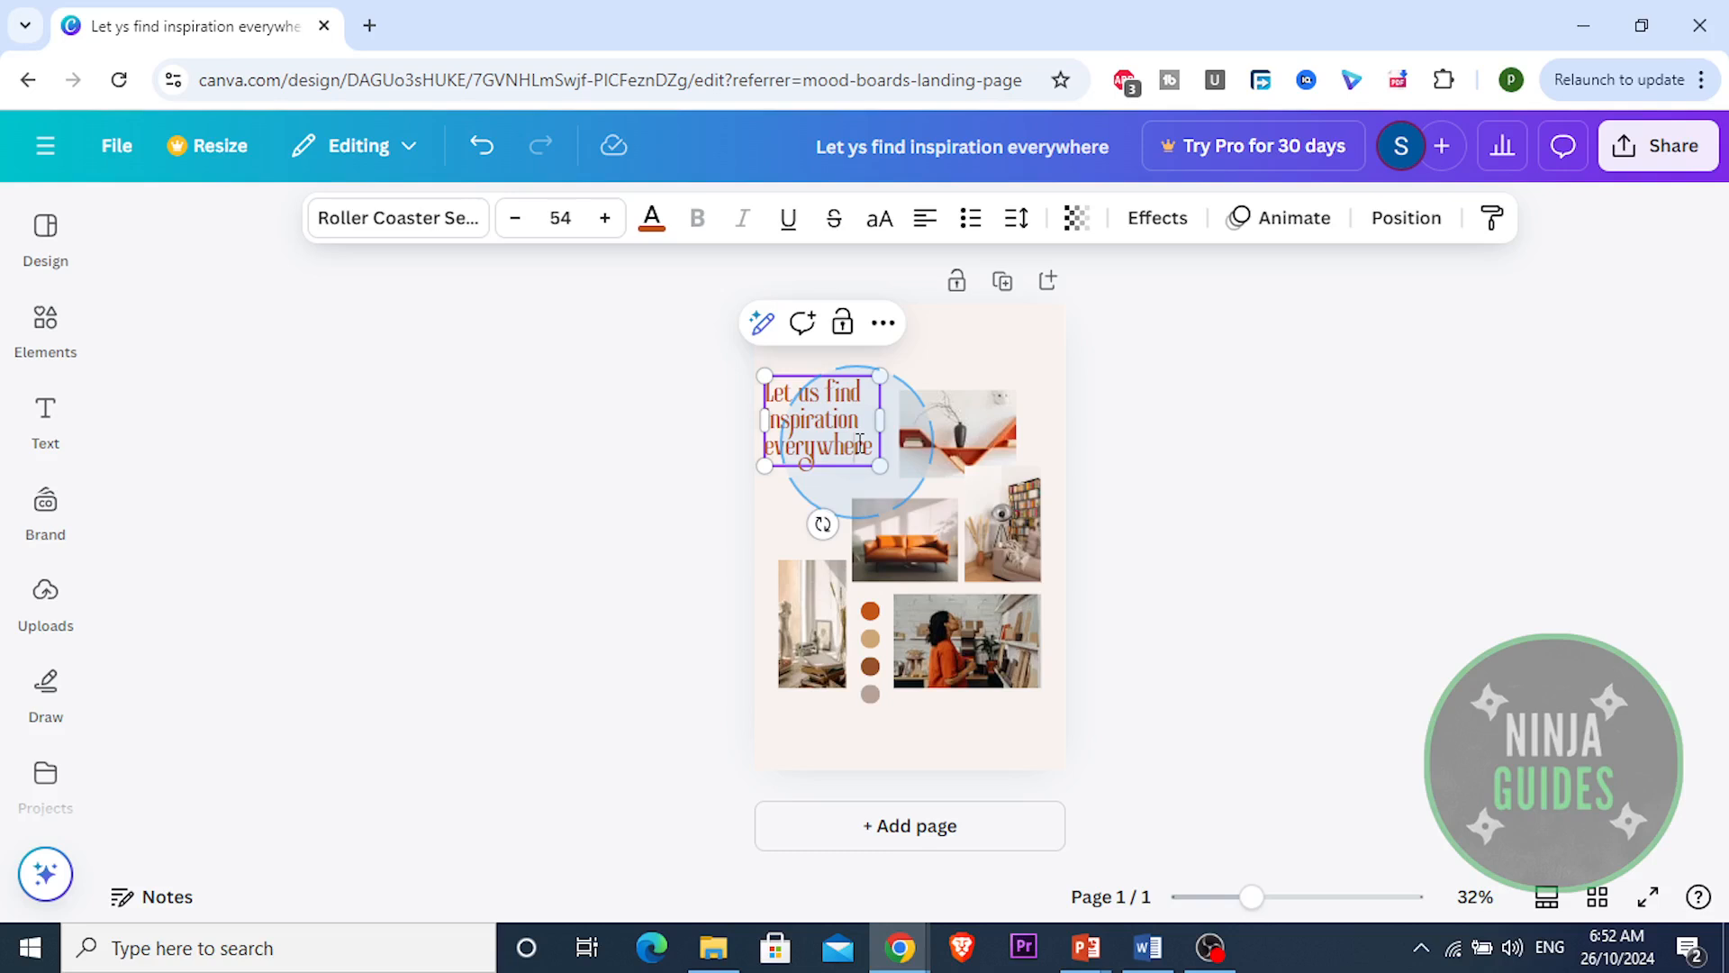
pyautogui.hotkey('ctrl', 'a')
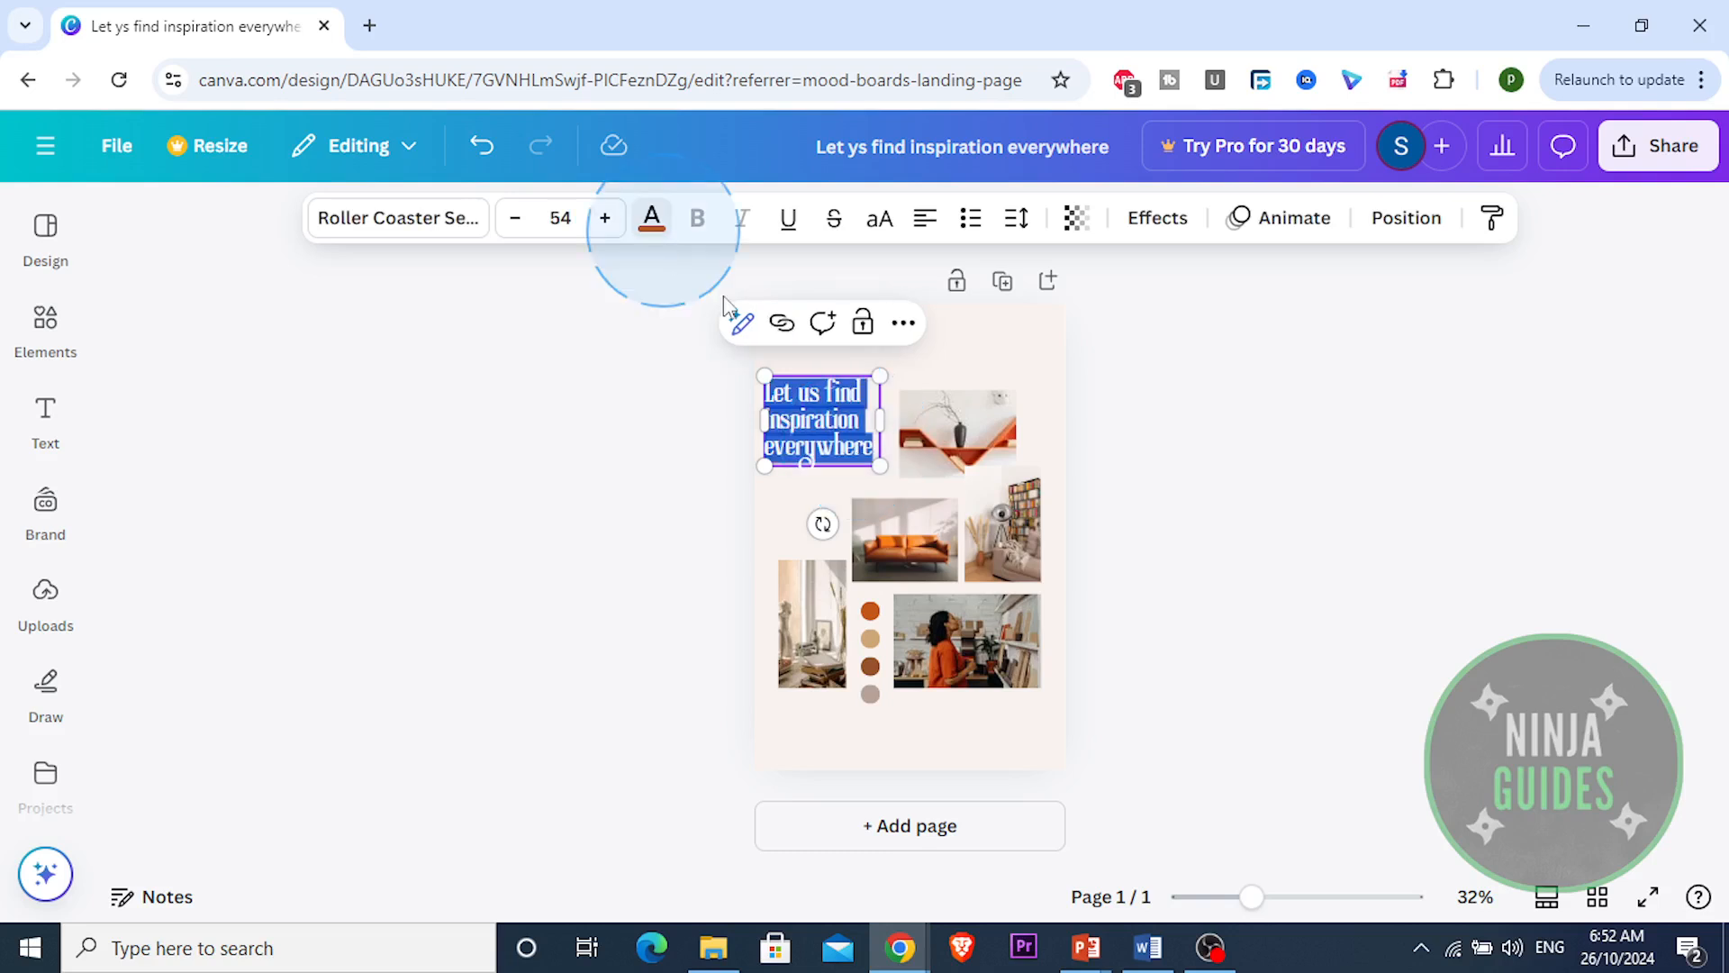
pyautogui.click(651, 217)
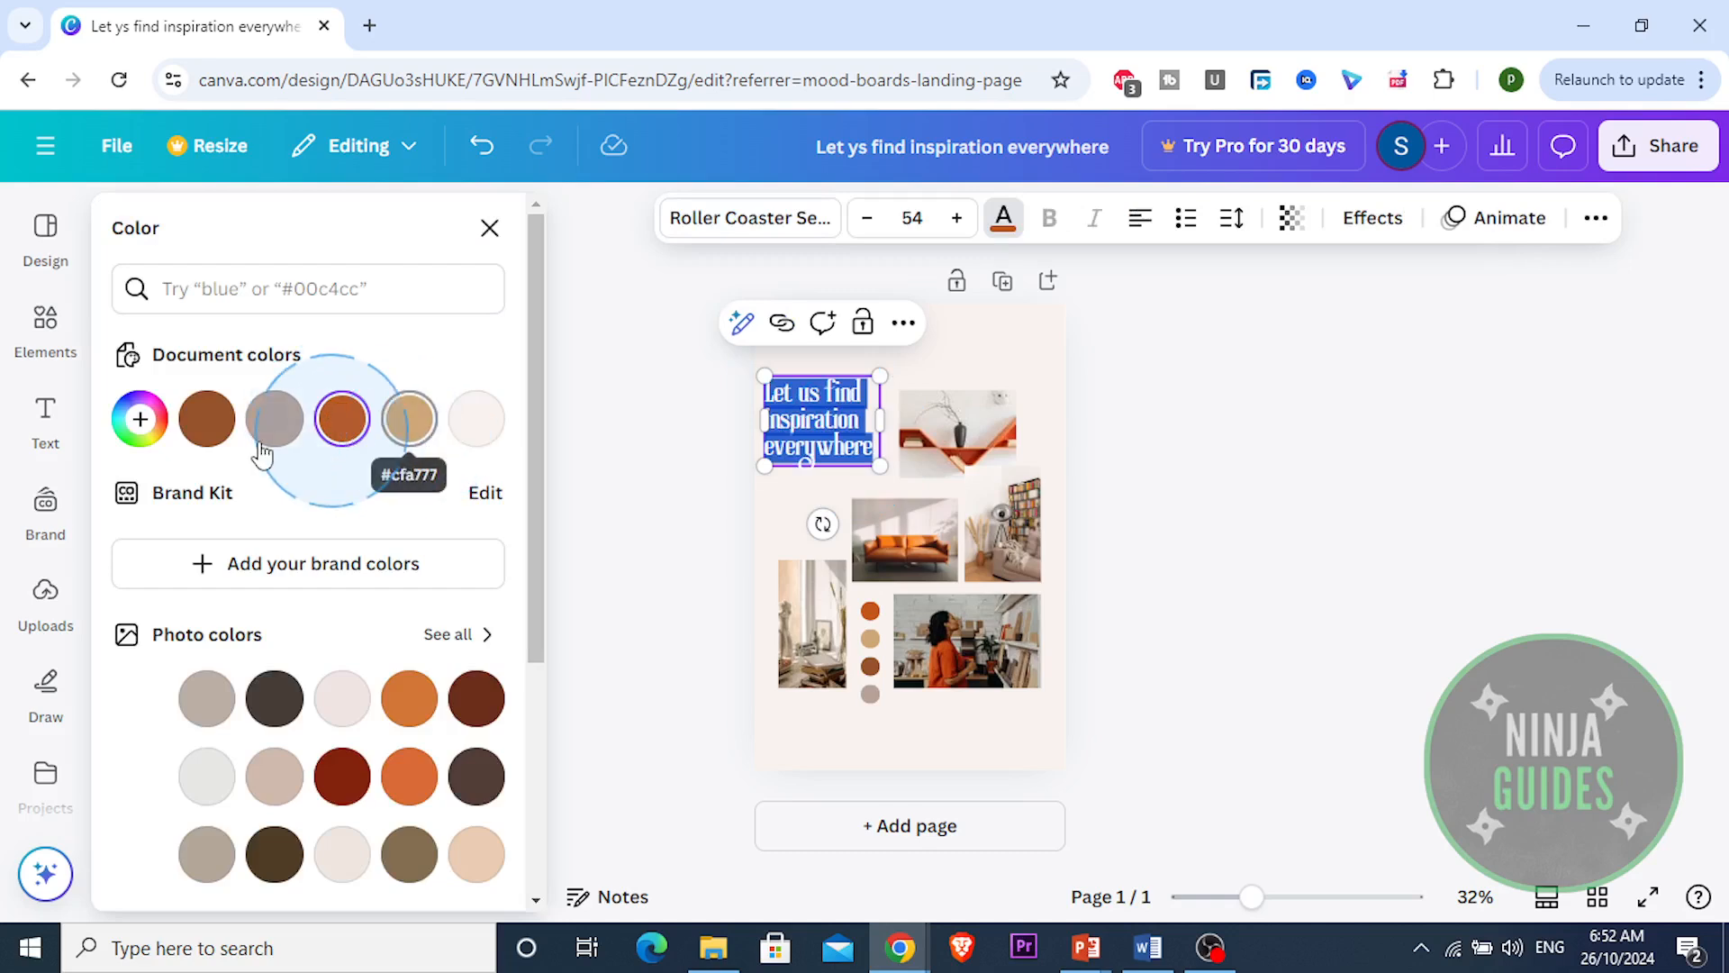
pyautogui.click(202, 434)
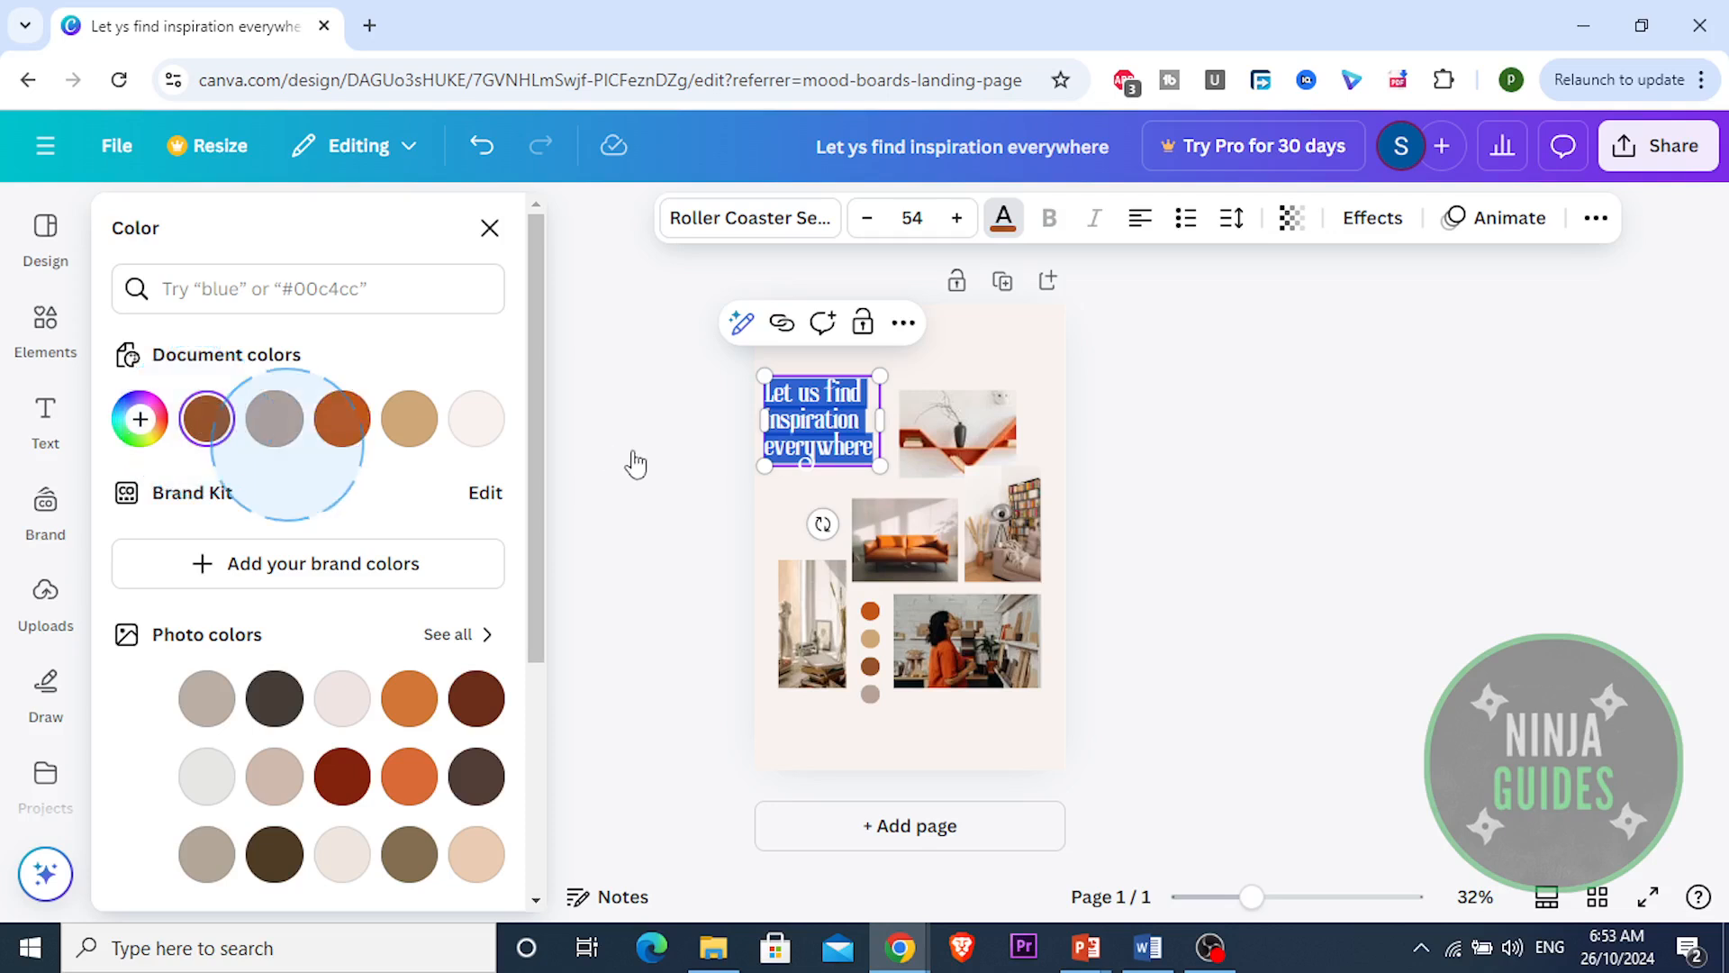
pyautogui.click(805, 536)
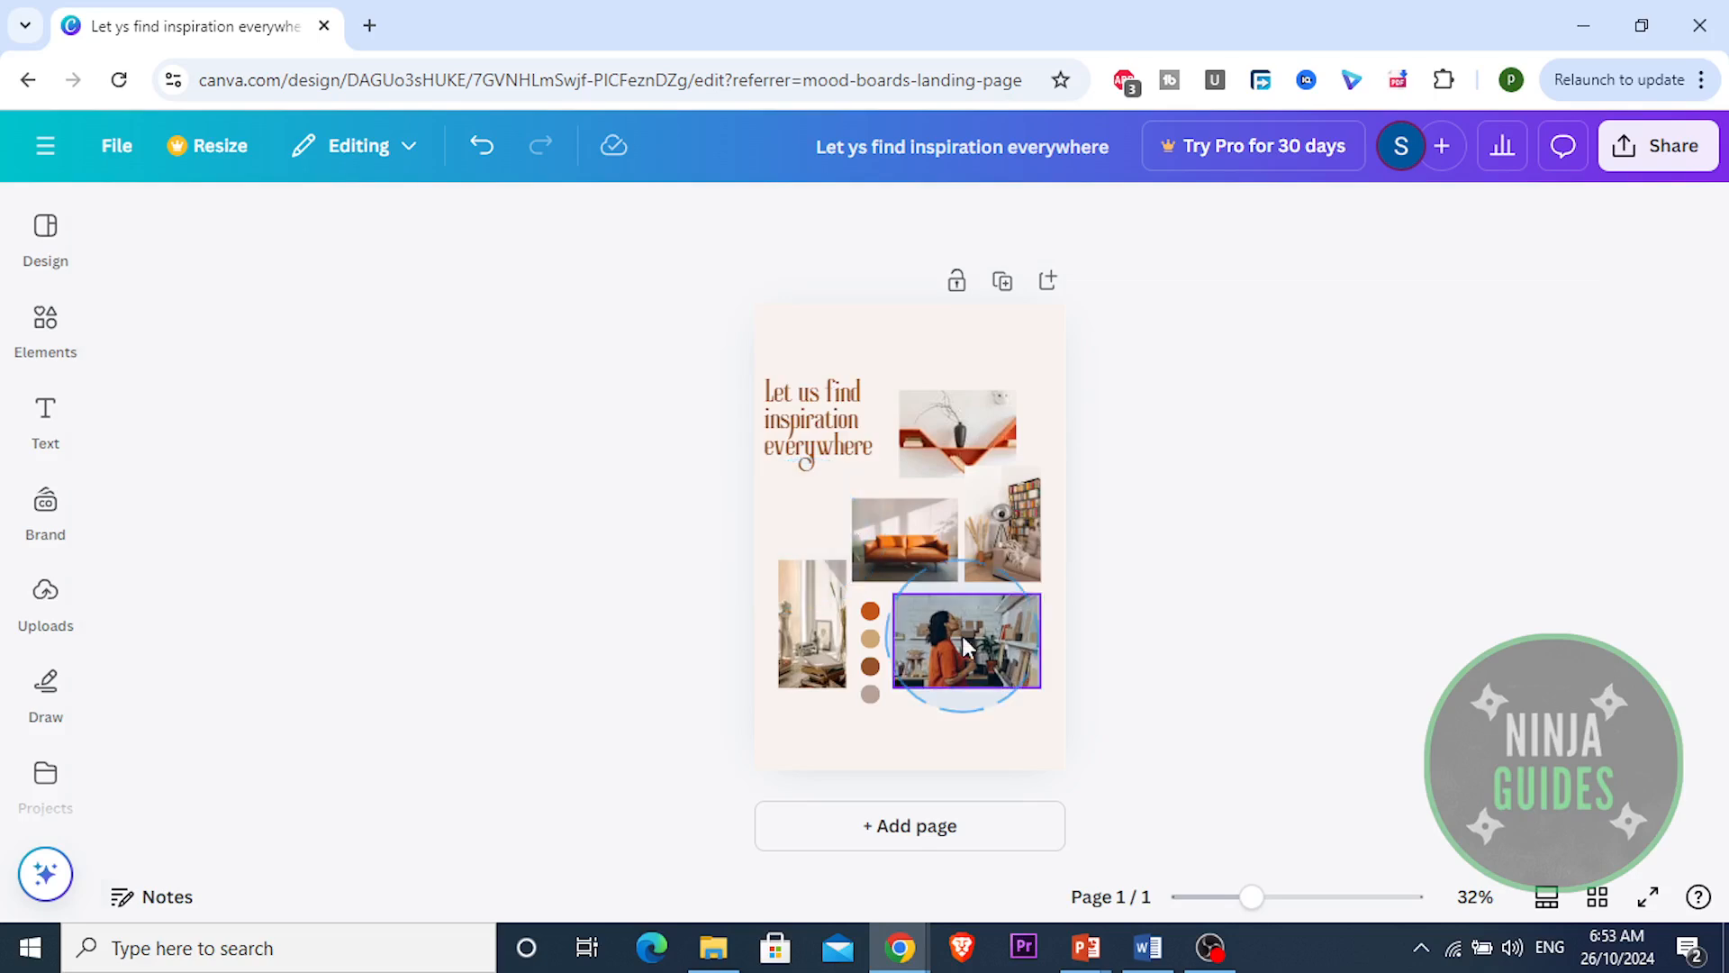
# Examine the board's photos and color circles, along with the stock elements and uploaded images available for the design
pyautogui.click(942, 537)
pyautogui.click(985, 619)
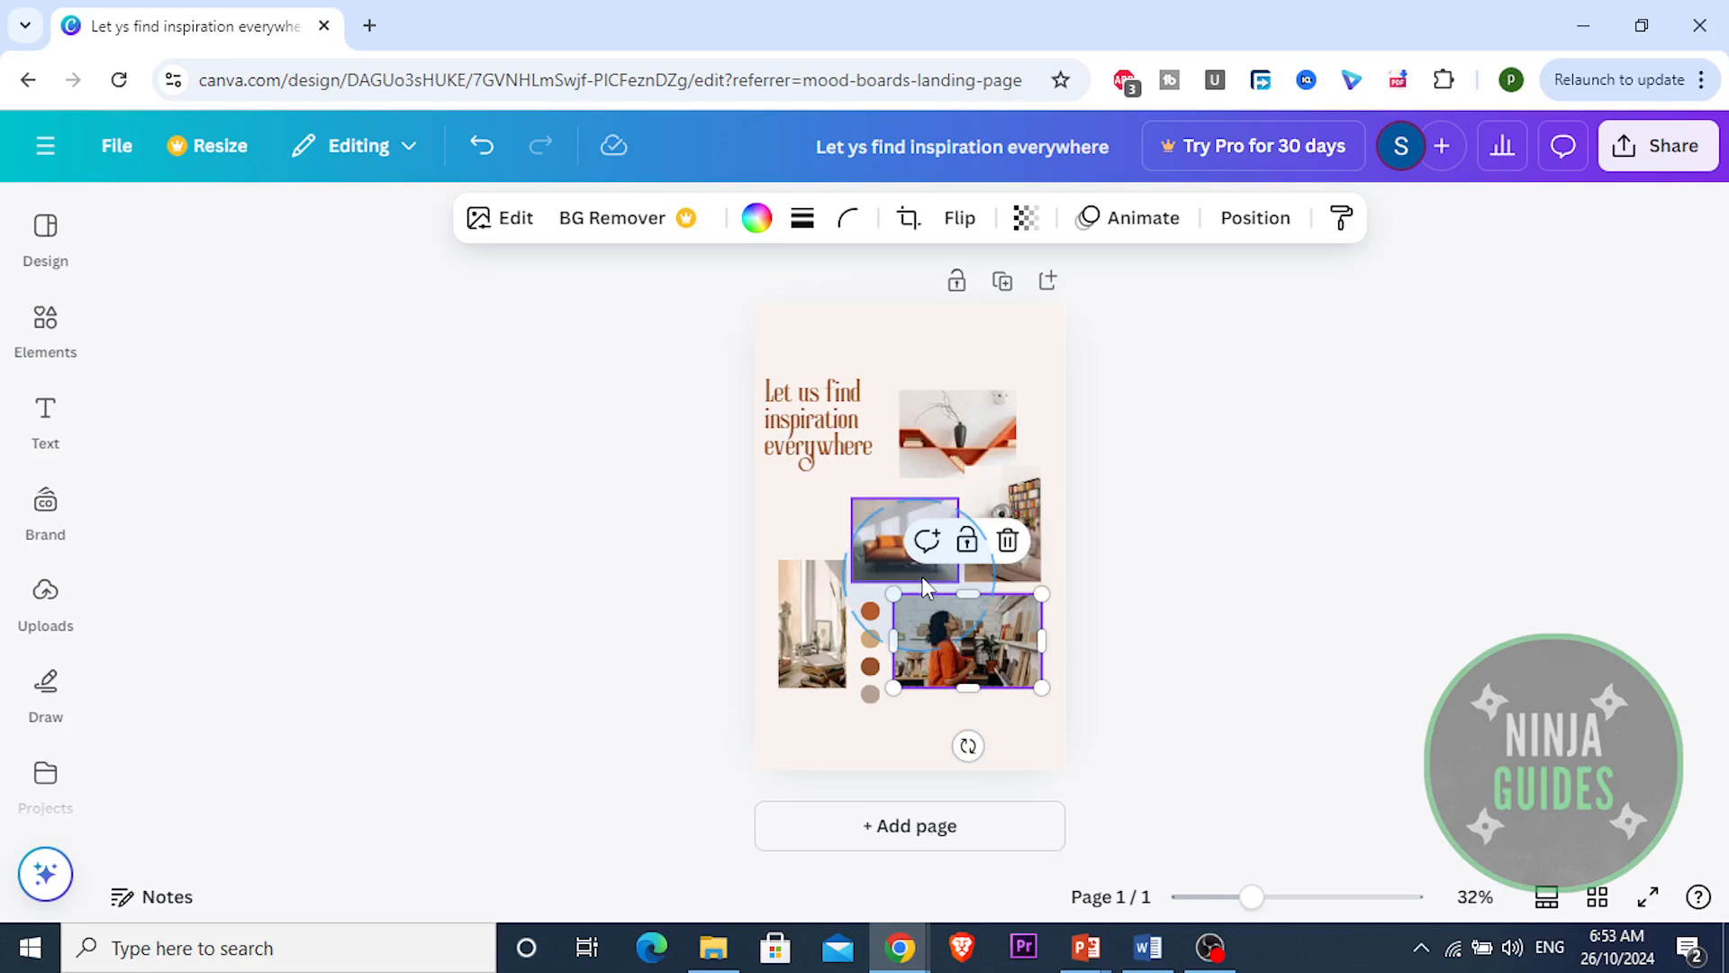
pyautogui.click(877, 518)
pyautogui.click(794, 584)
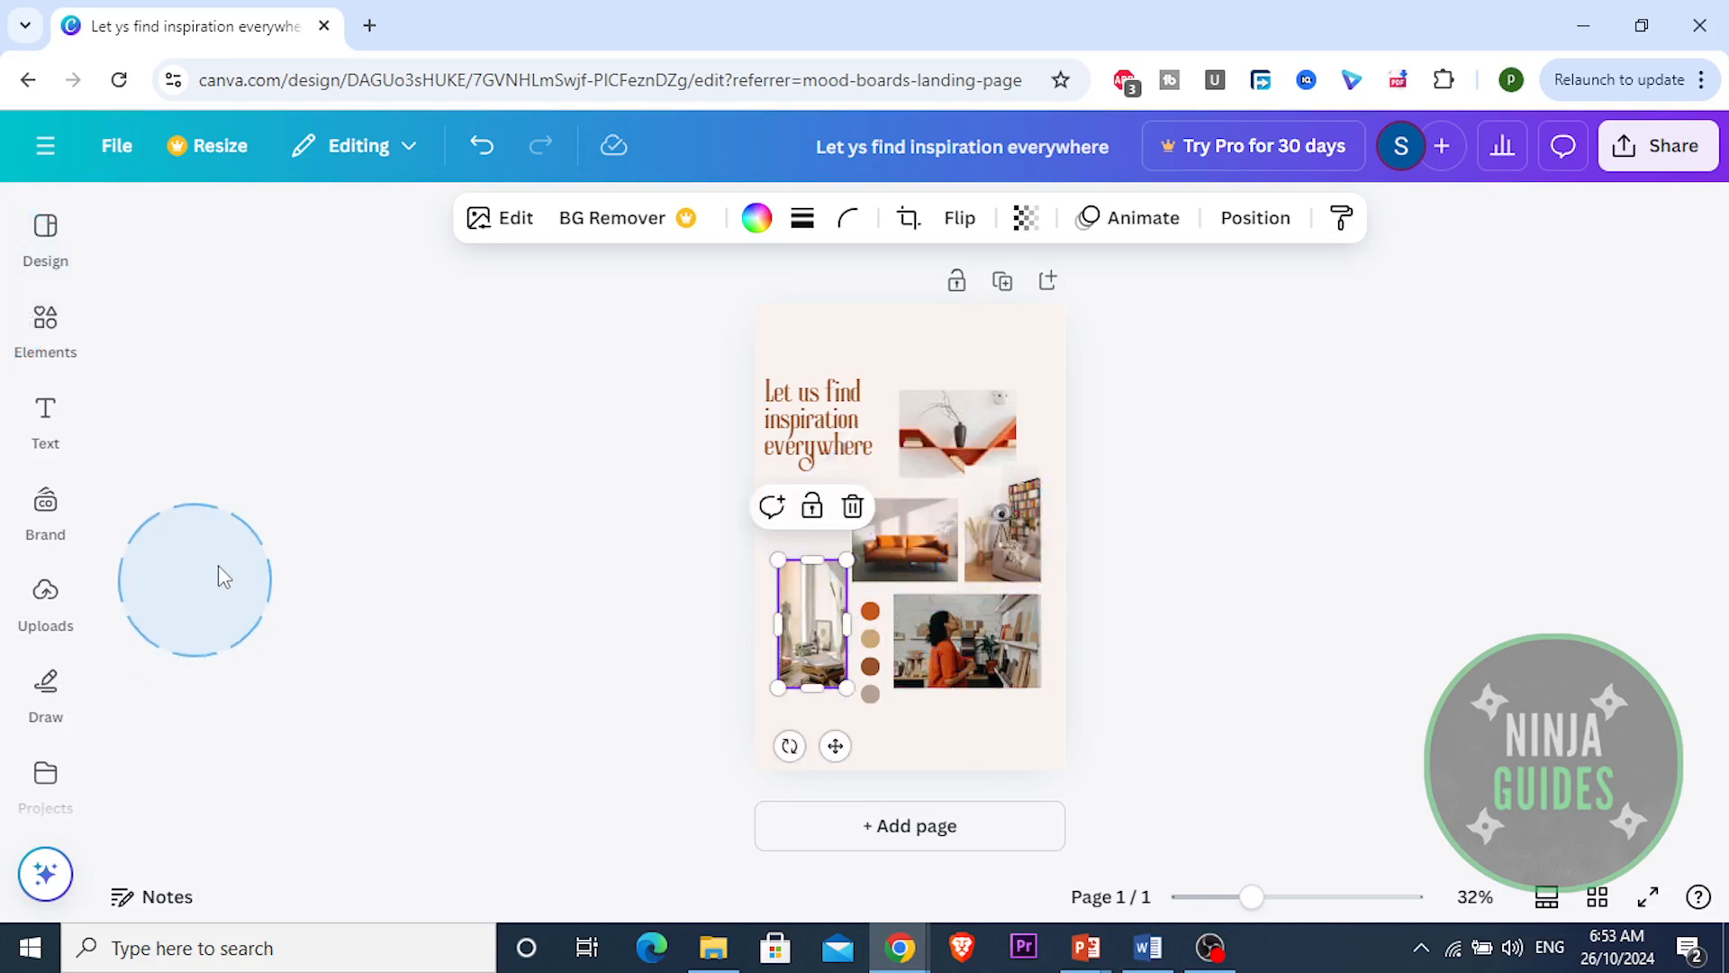
pyautogui.scroll(-2, 33, 581)
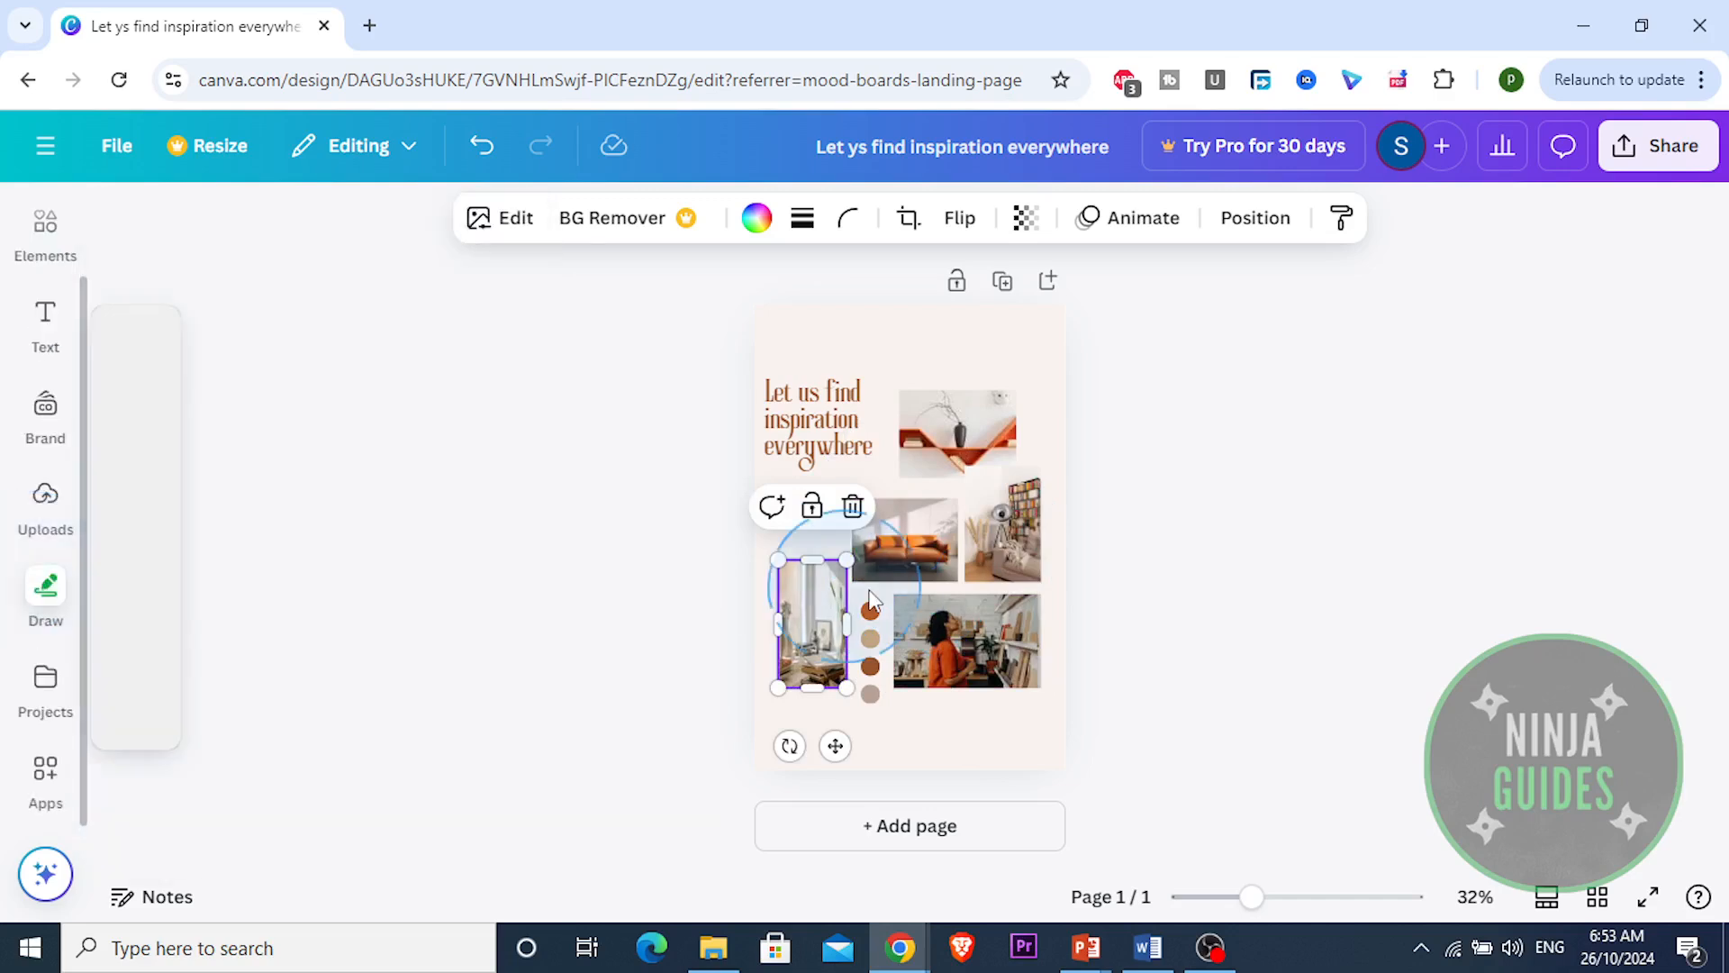
pyautogui.click(47, 297)
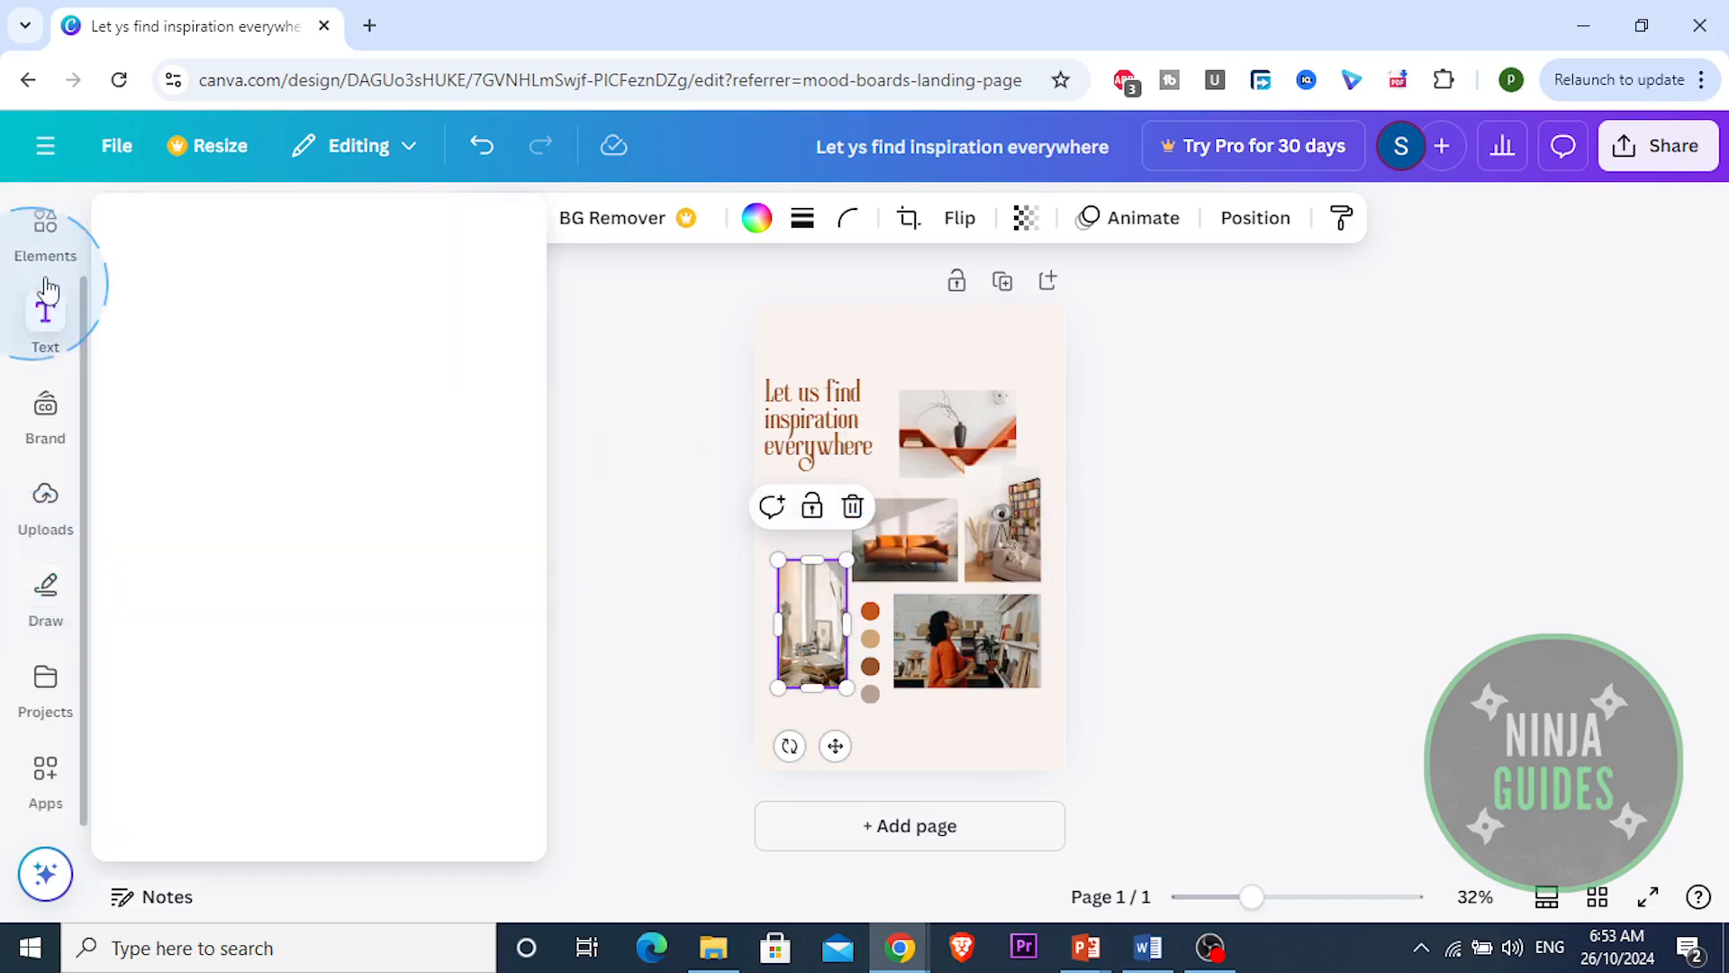
pyautogui.click(41, 234)
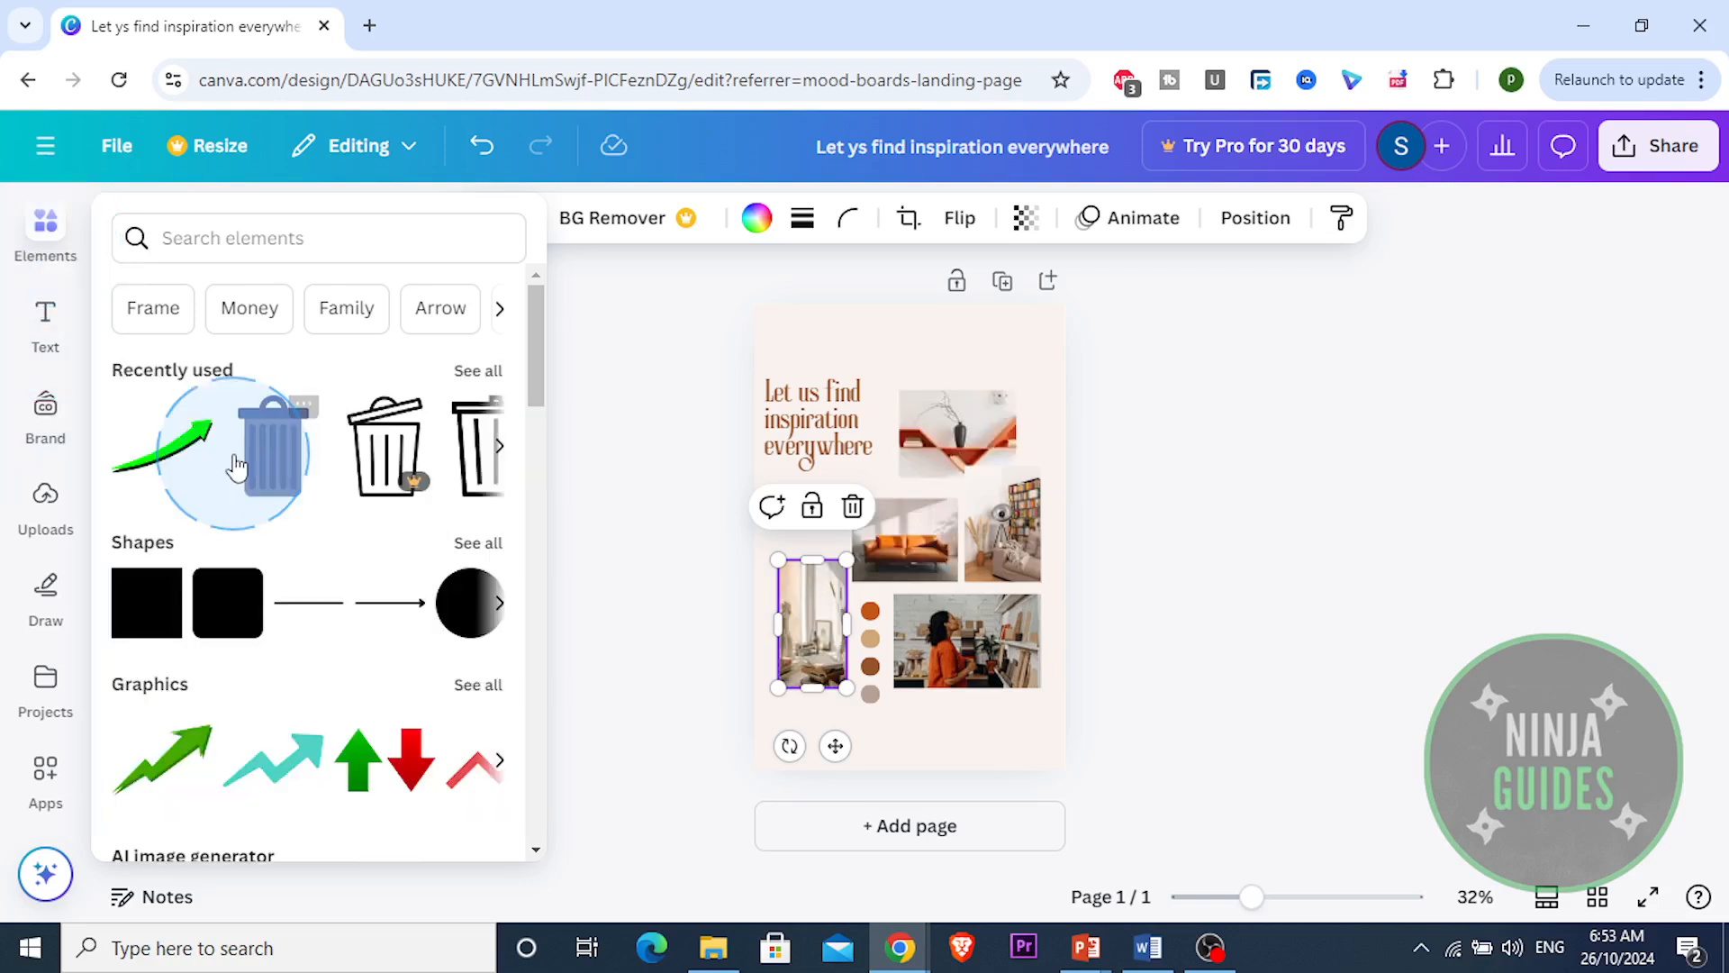
pyautogui.scroll(-3, 231, 462)
pyautogui.scroll(-6, 231, 462)
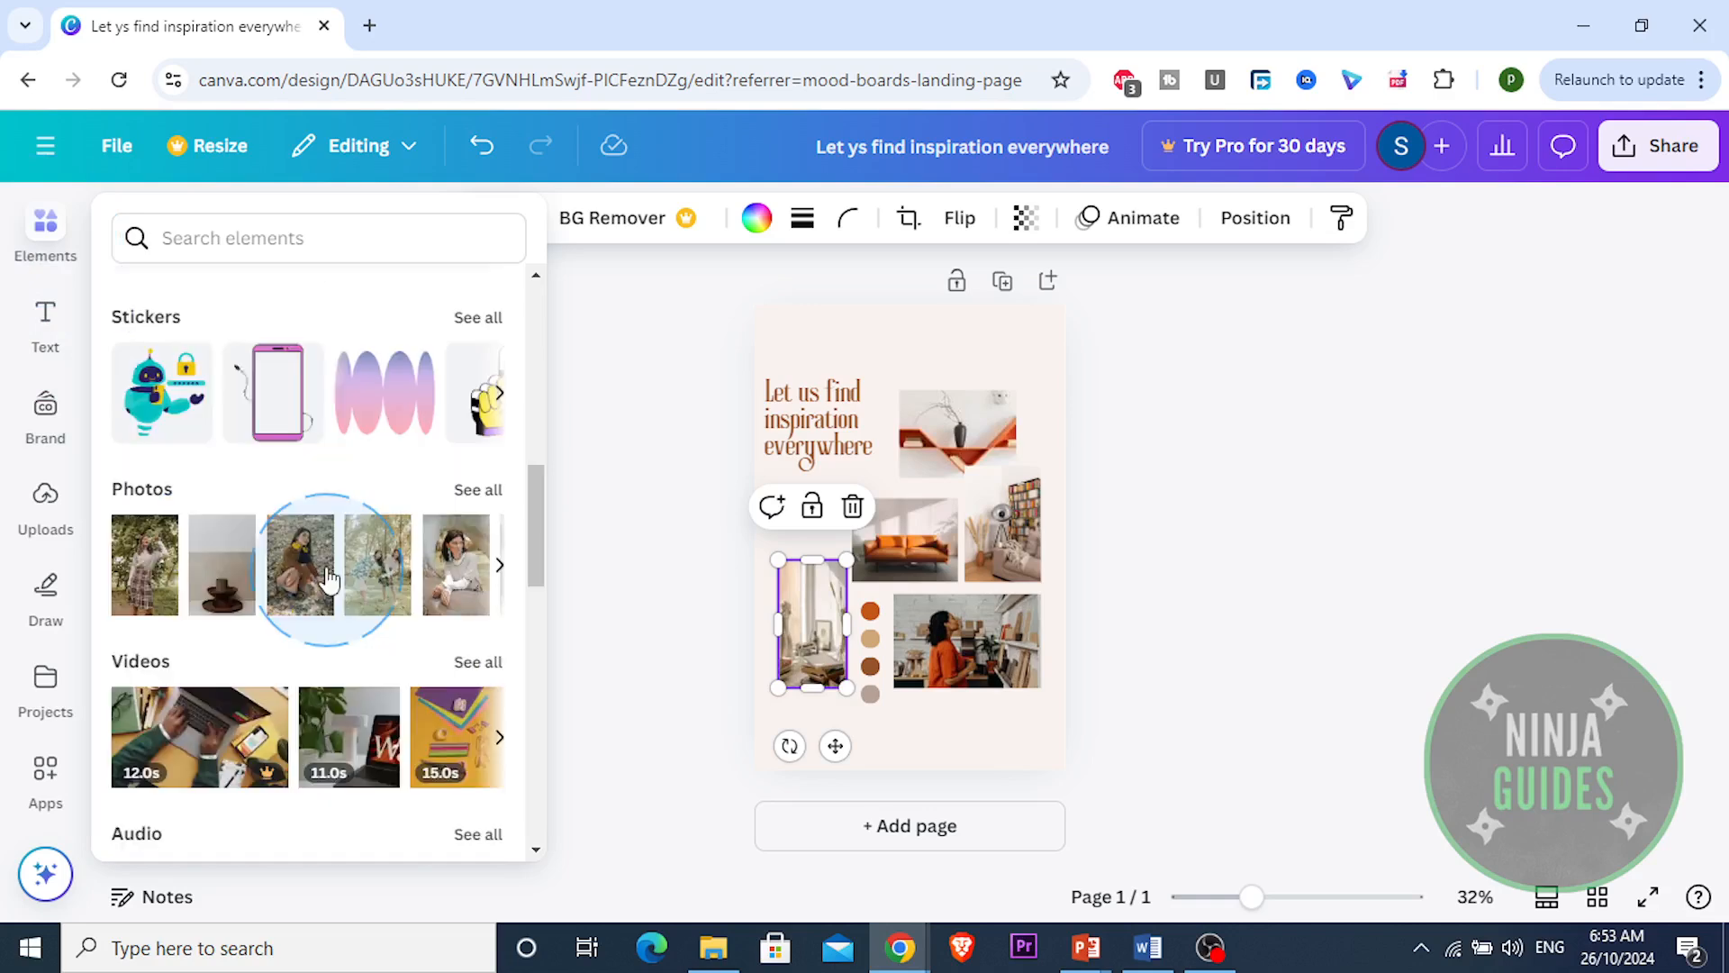
pyautogui.click(47, 504)
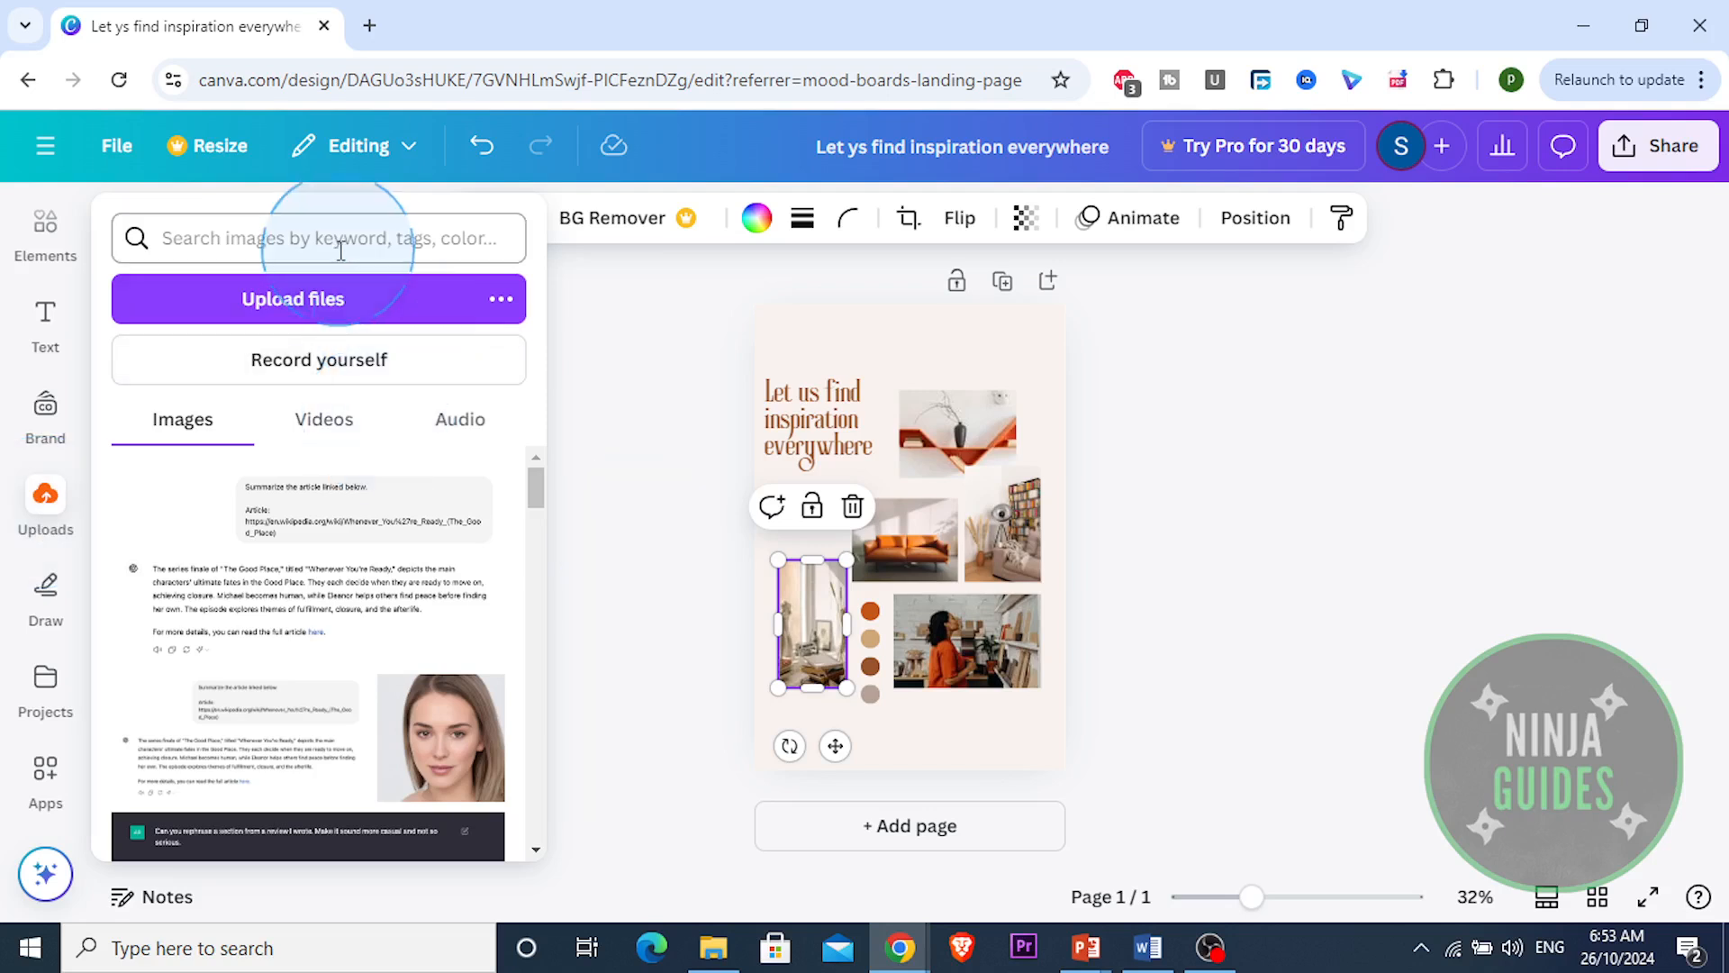
pyautogui.click(872, 641)
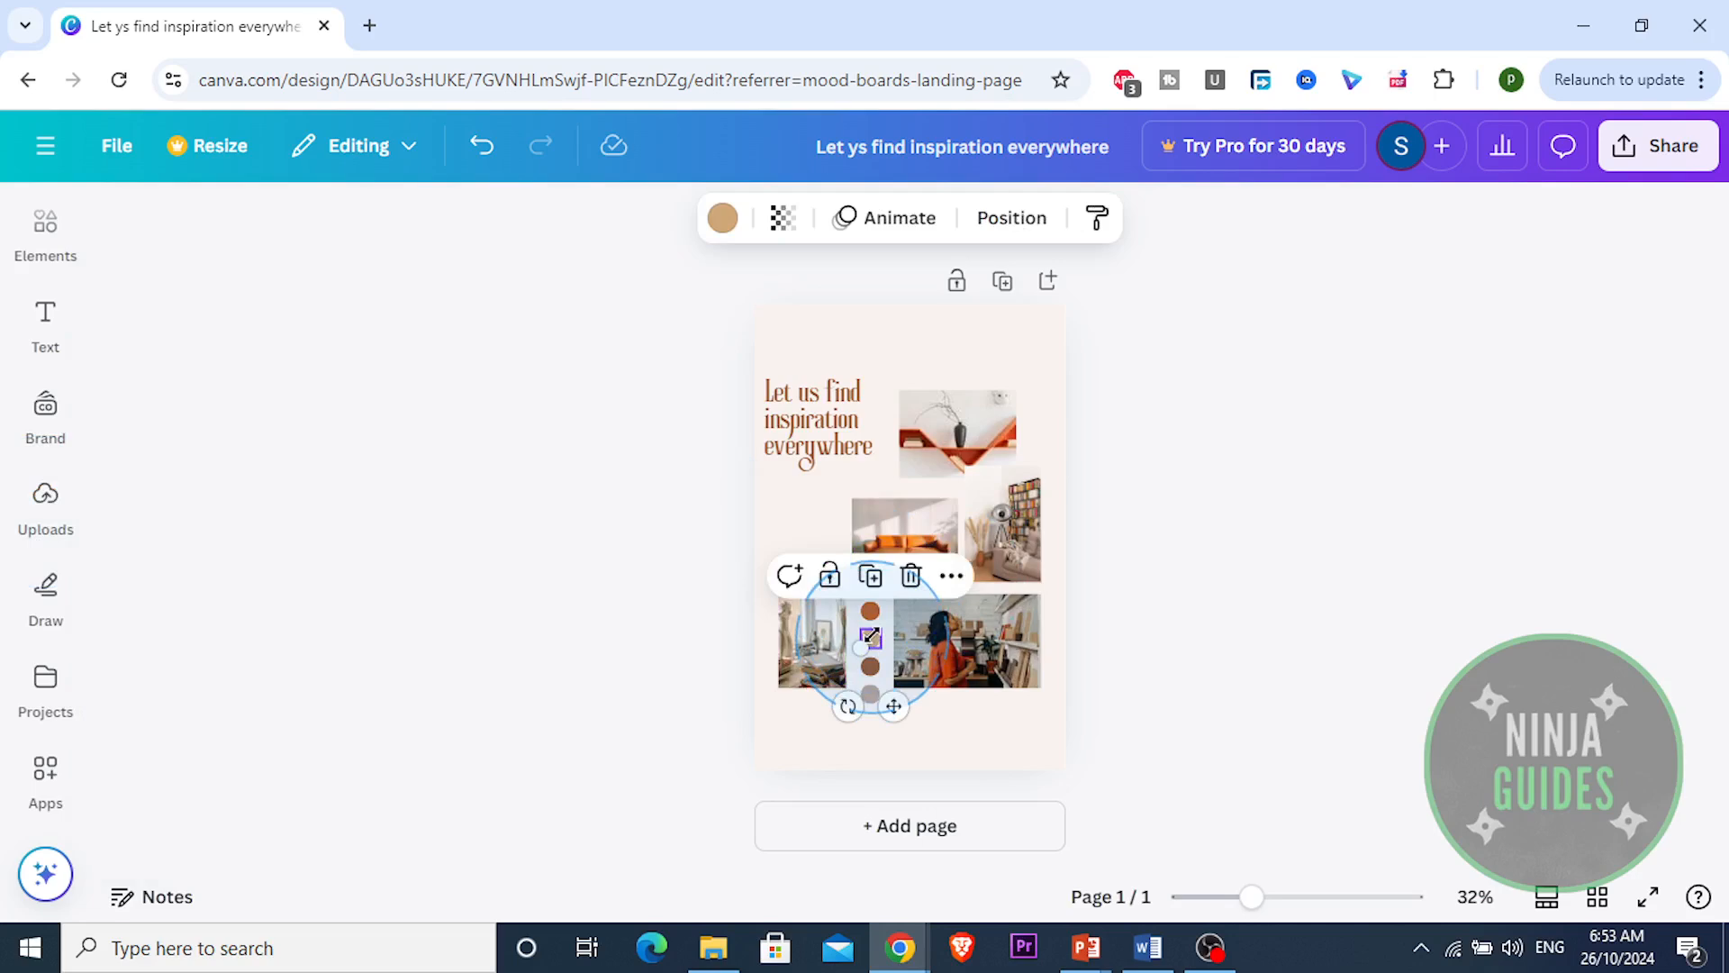
pyautogui.click(871, 613)
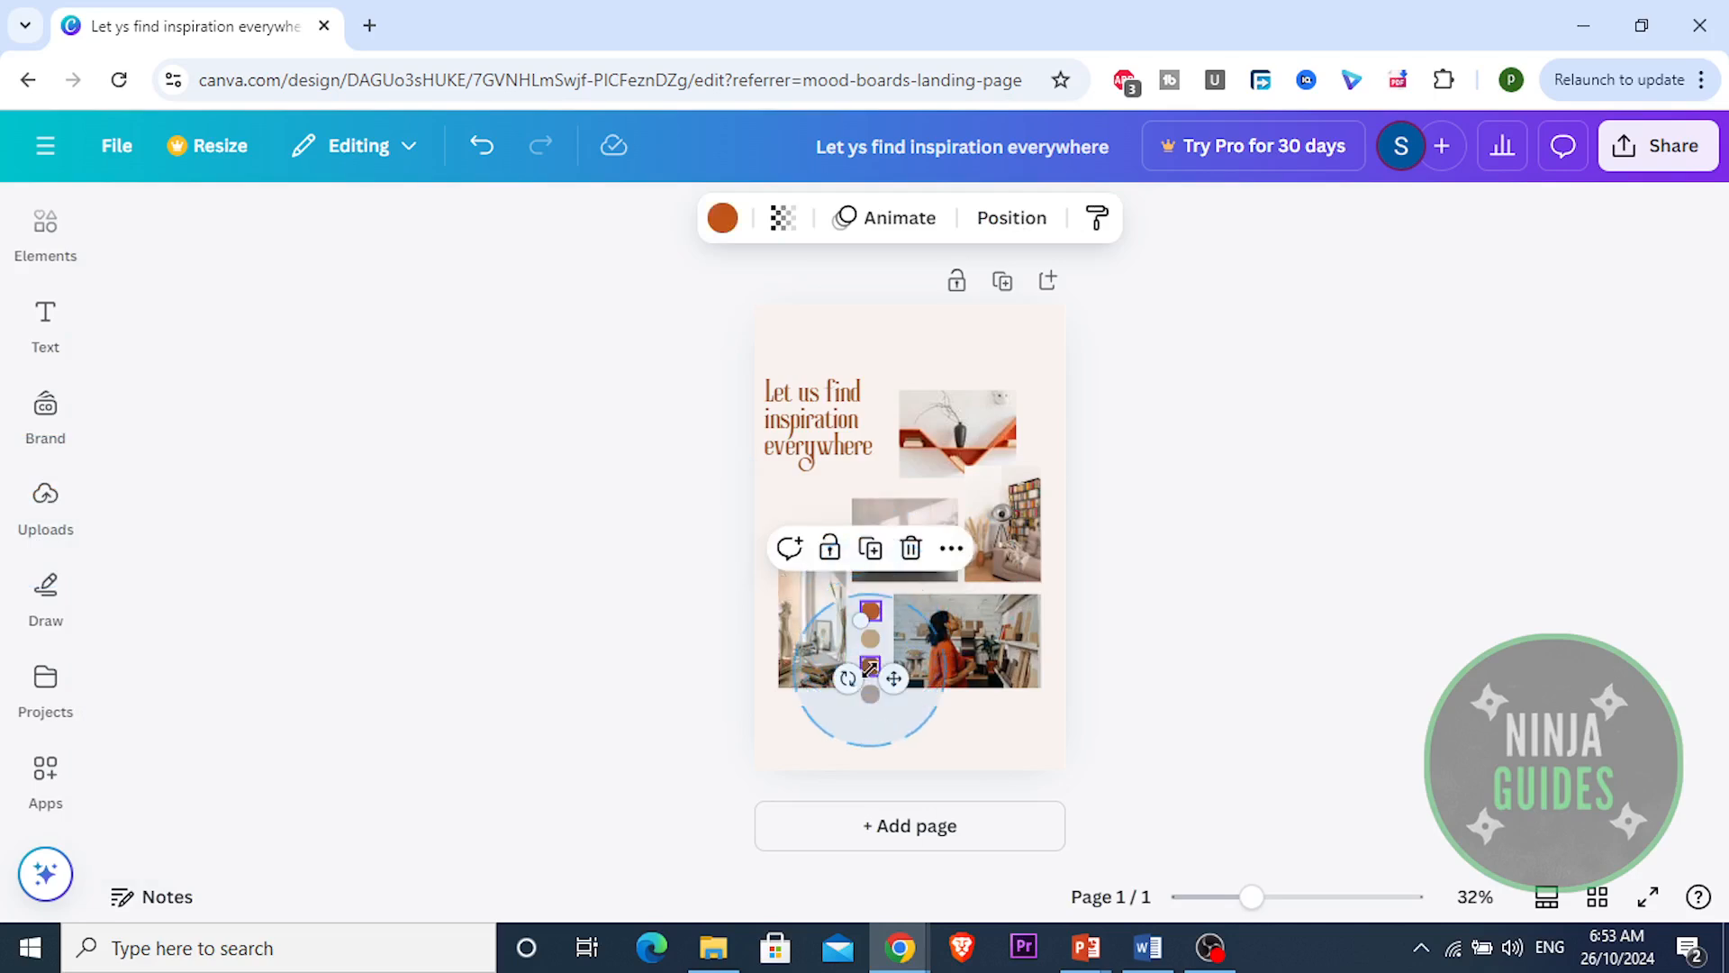
pyautogui.click(870, 668)
# Try the orange document color on the page background and settle on the grayish taupe document color
pyautogui.click(983, 737)
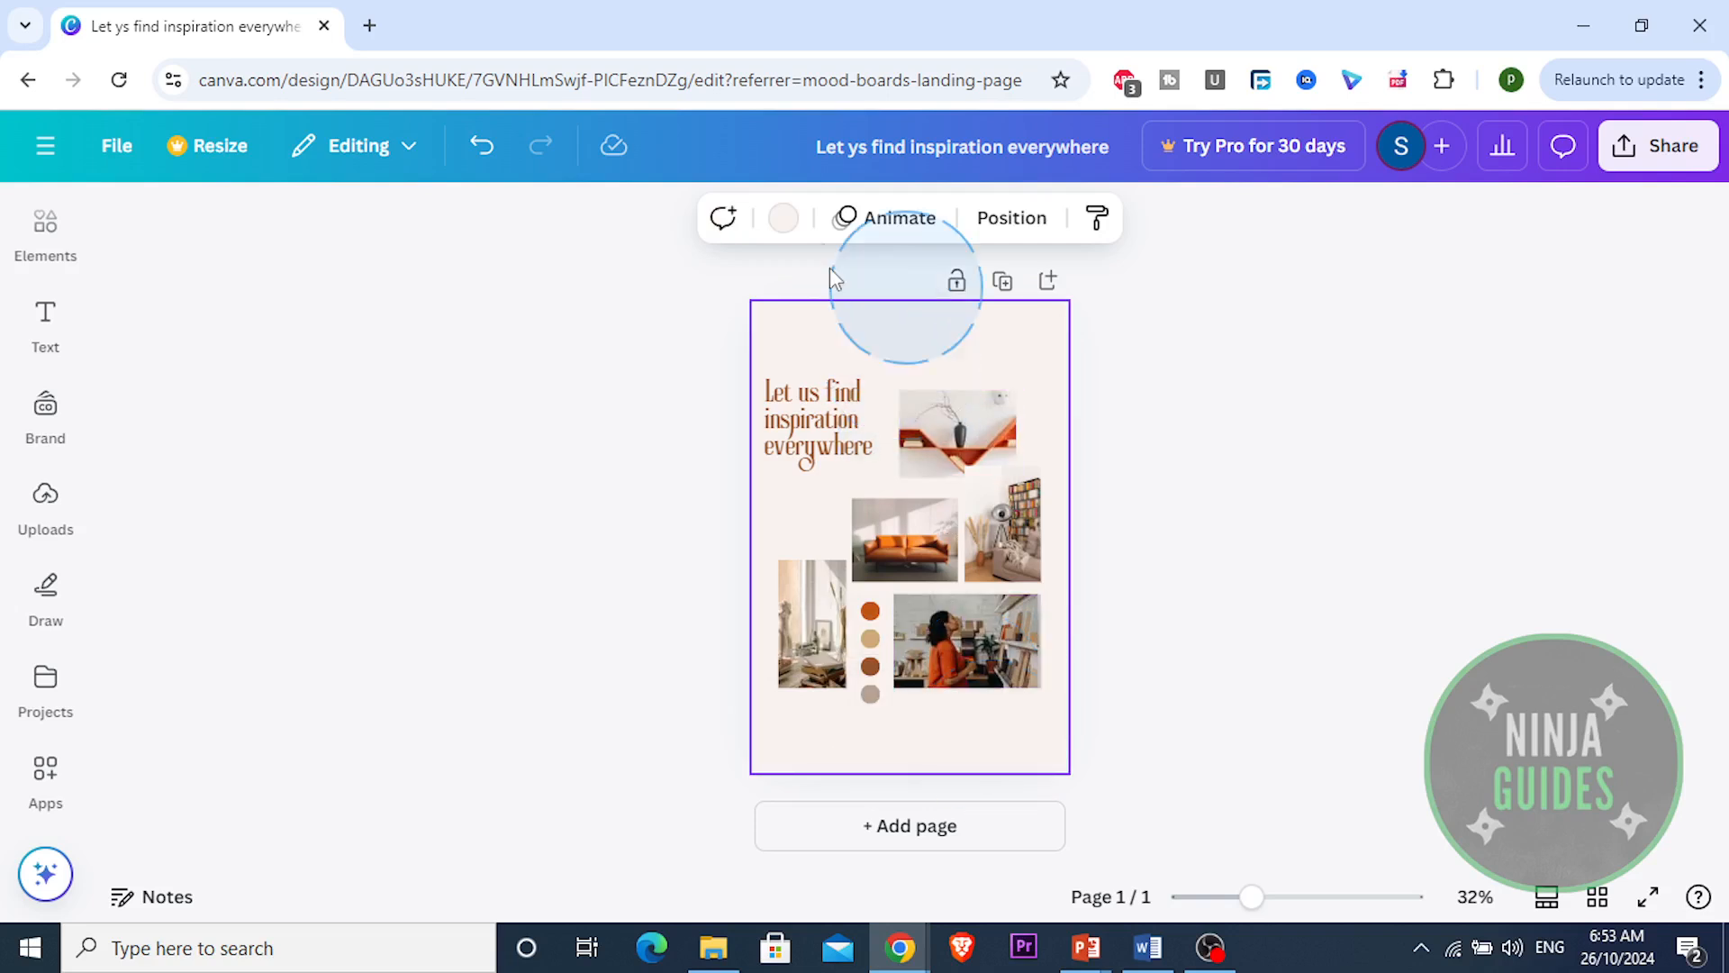
pyautogui.click(780, 236)
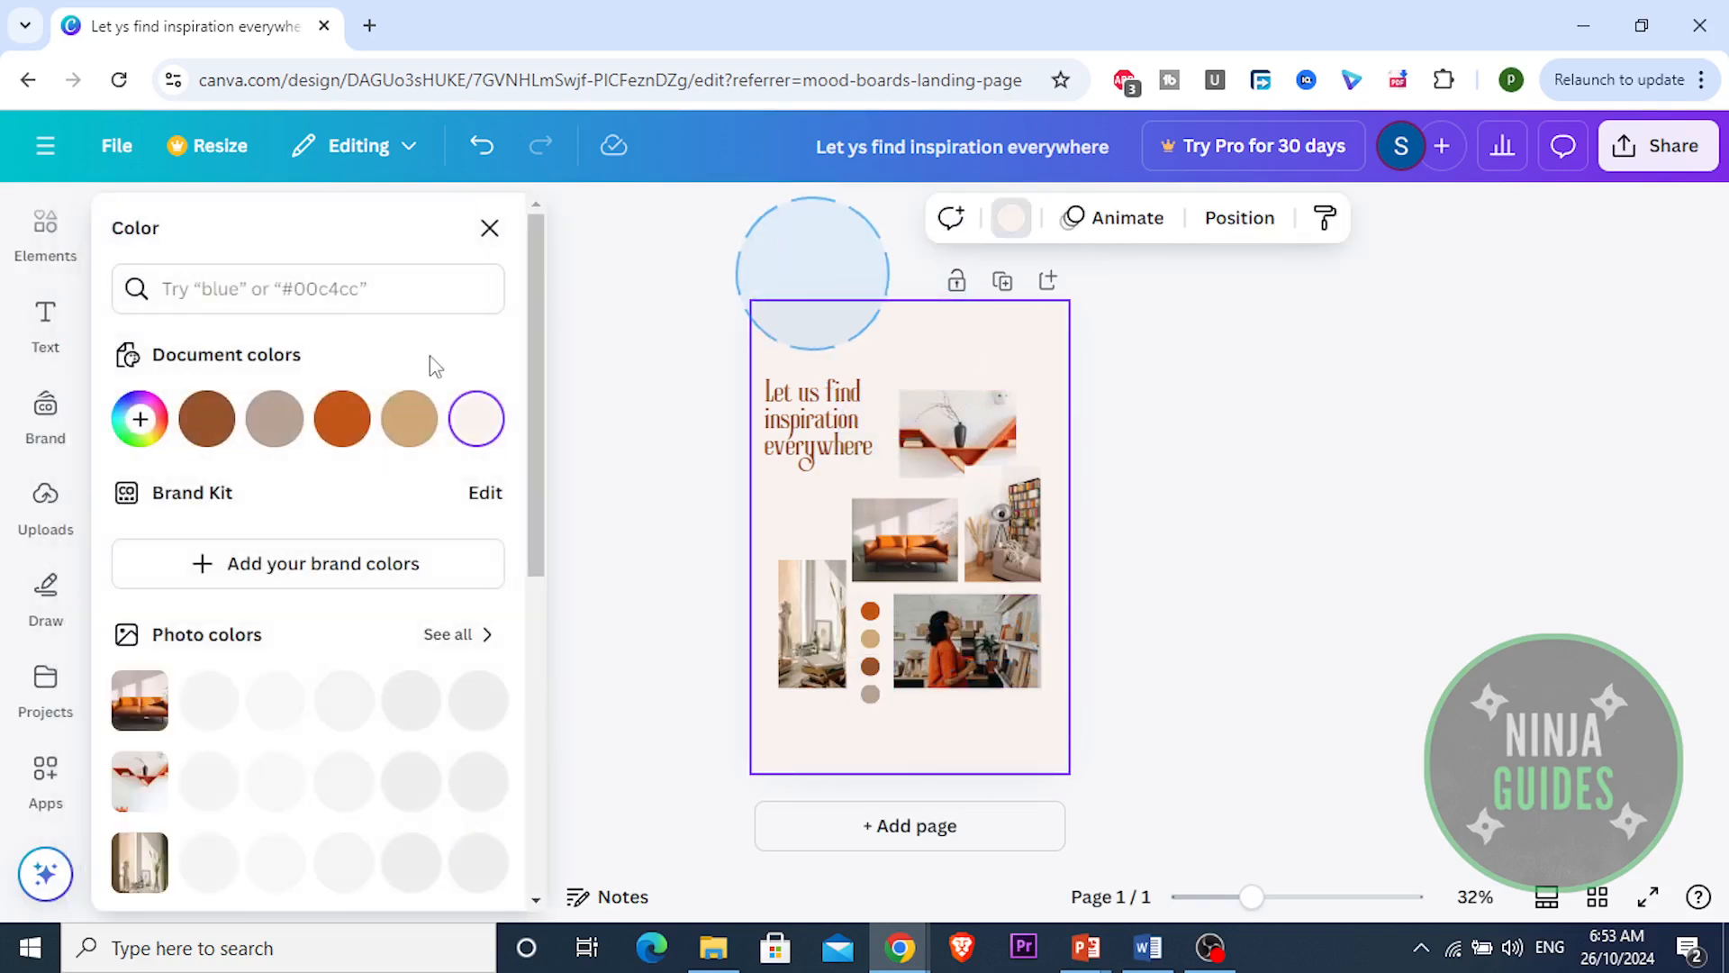
pyautogui.click(343, 423)
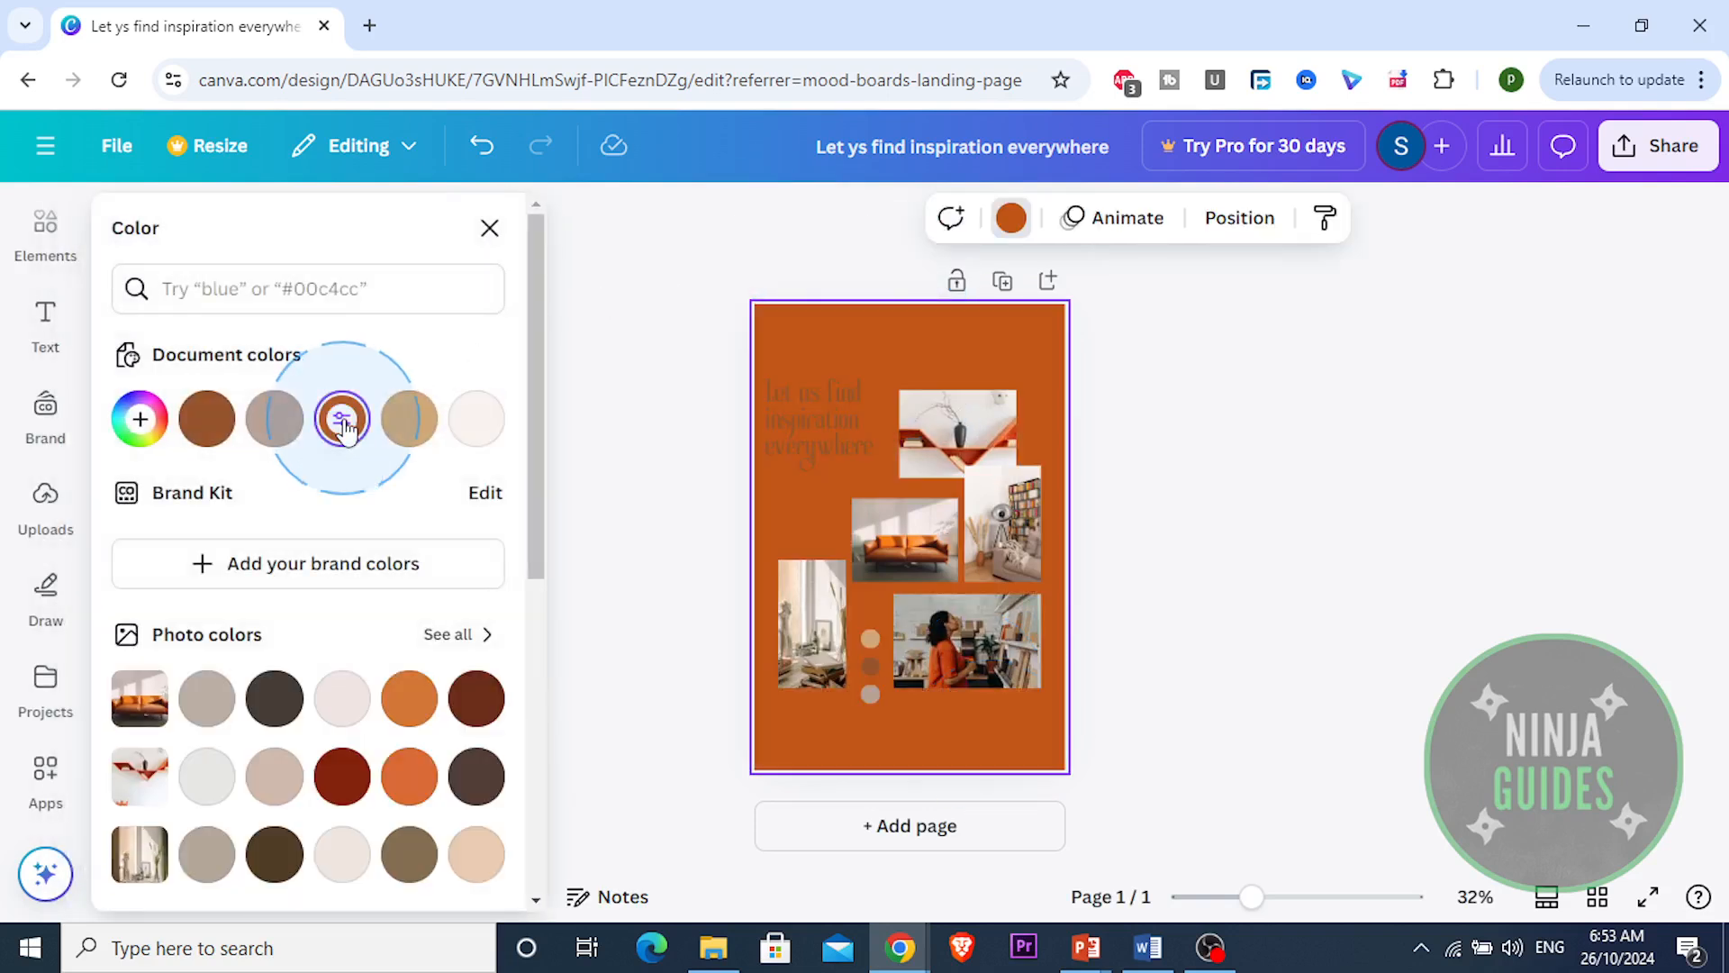
pyautogui.click(269, 418)
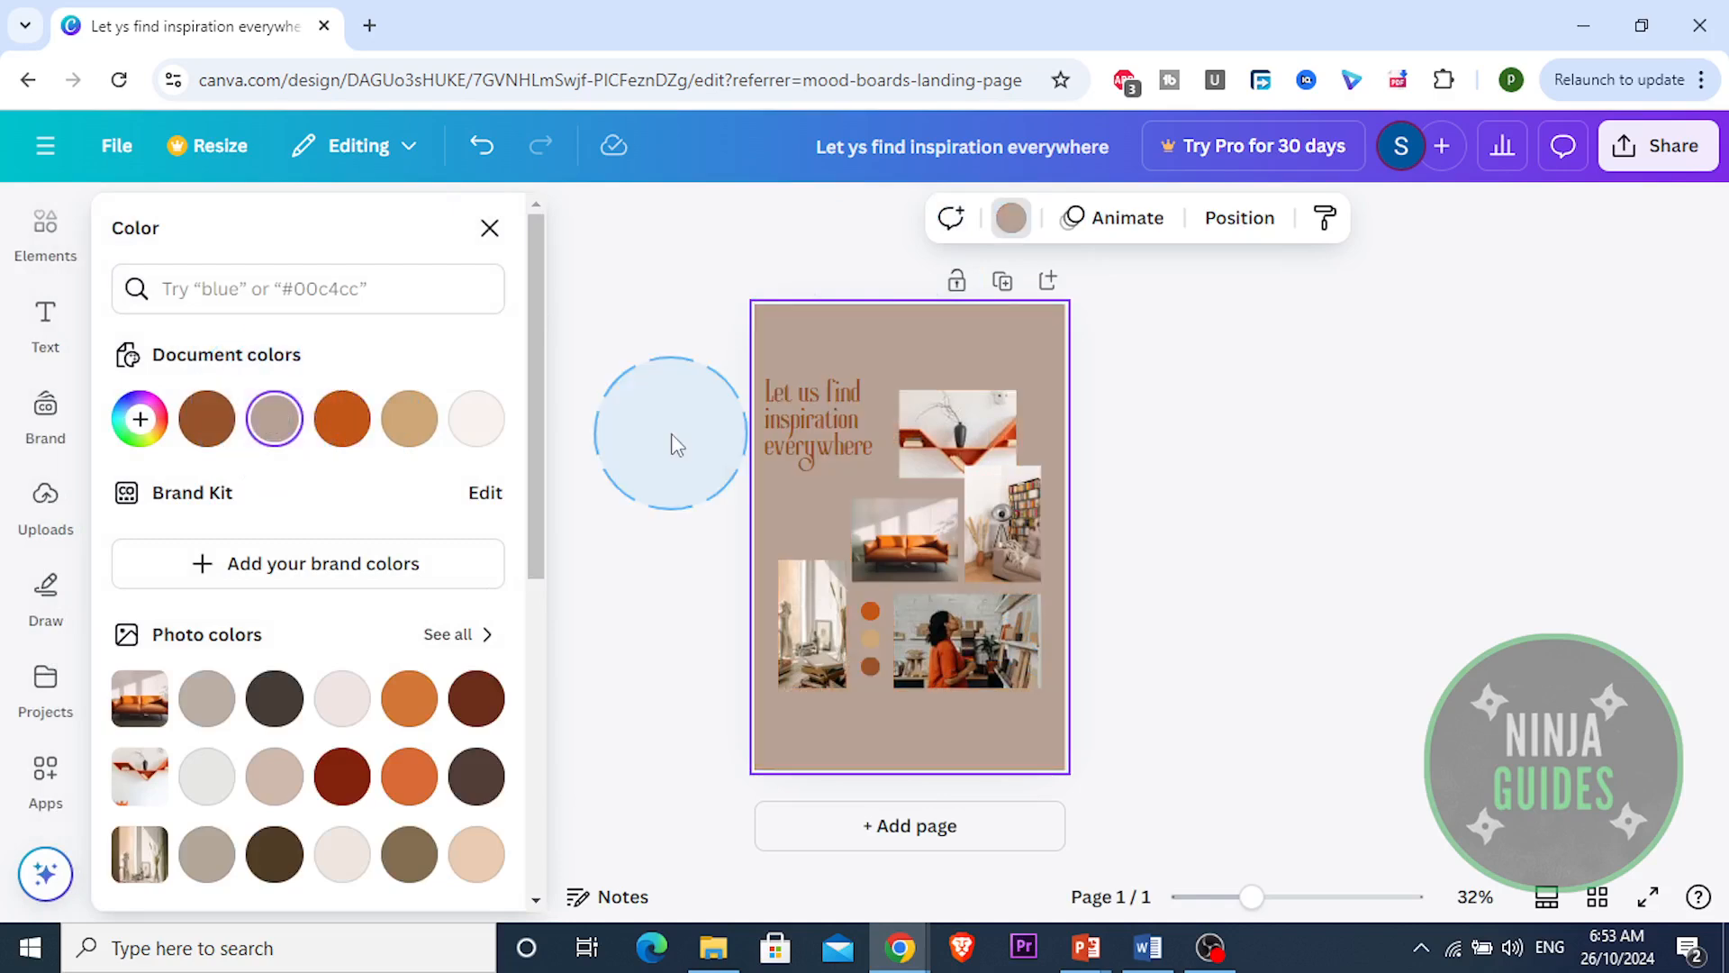
# Set the page background to the pale off-white document color and look over the photo and default color choices
pyautogui.click(482, 414)
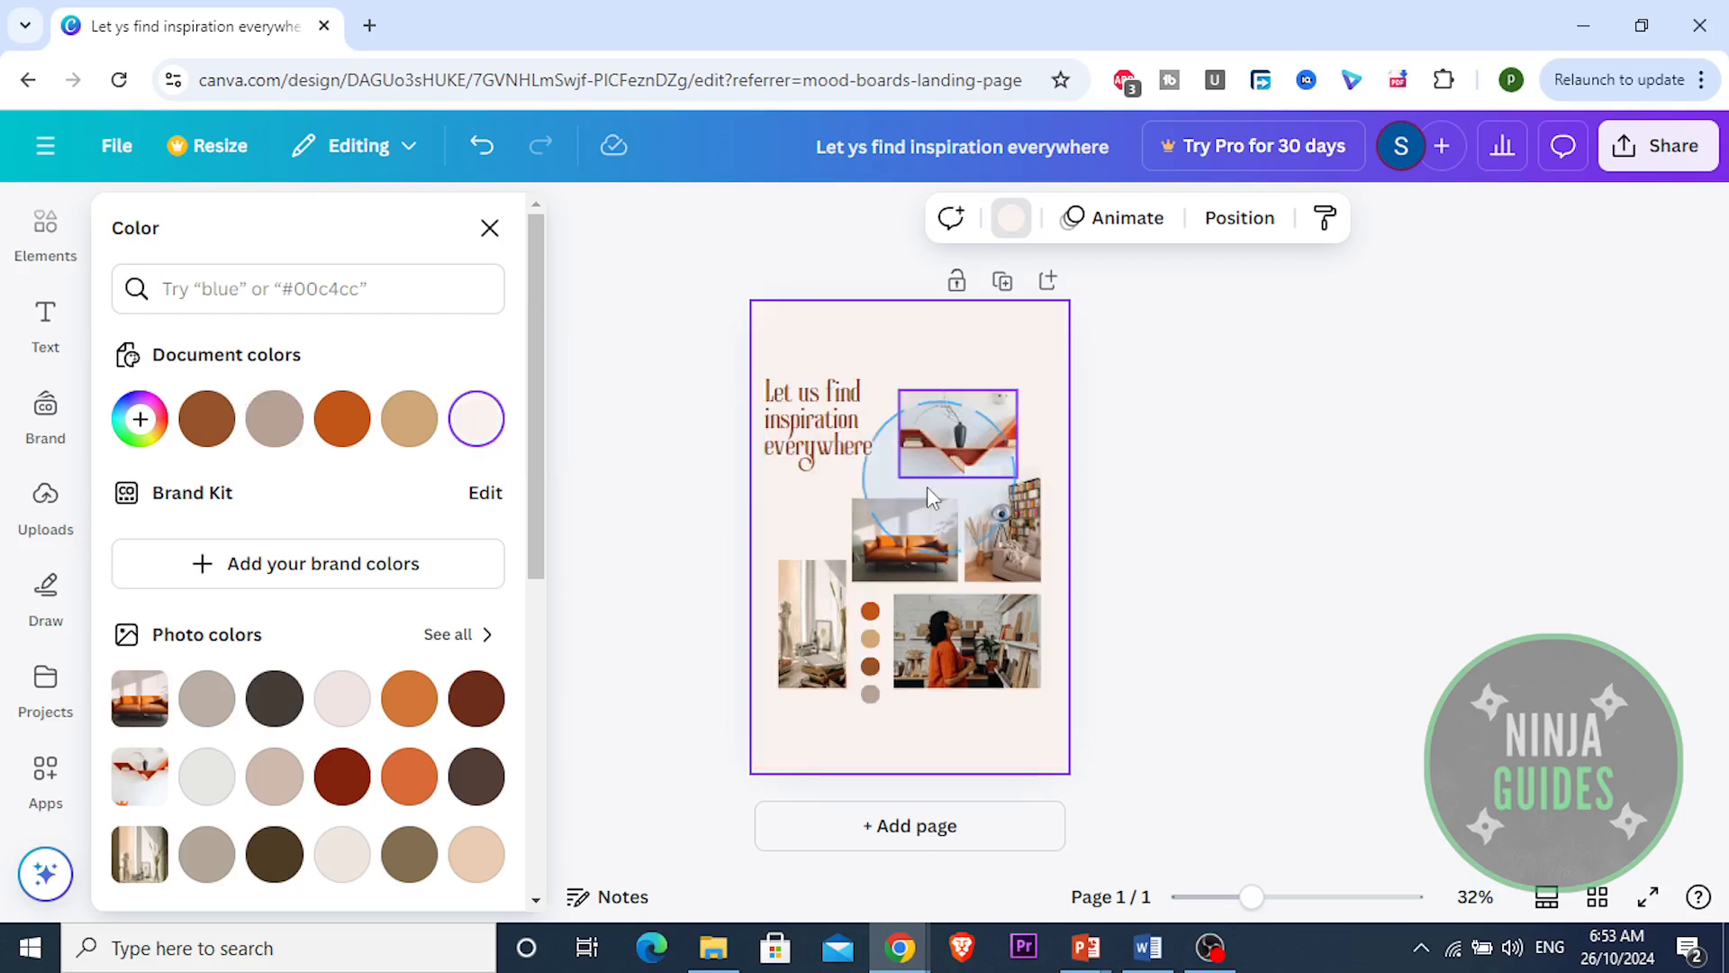
pyautogui.click(746, 522)
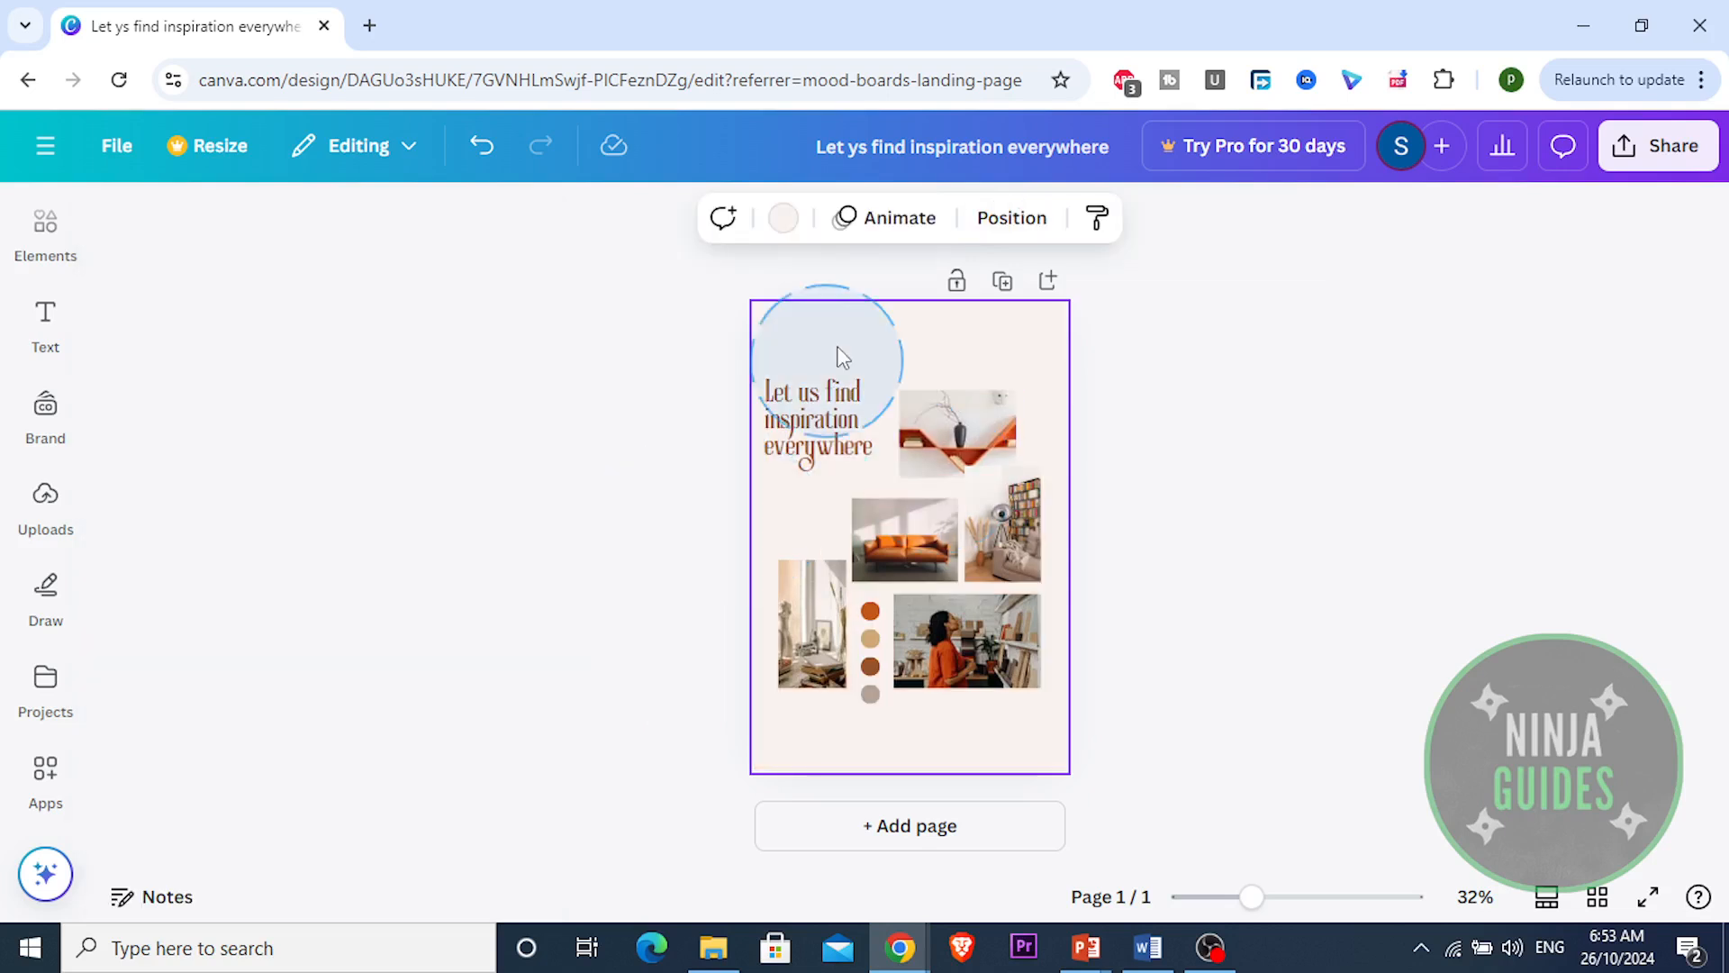
pyautogui.click(796, 232)
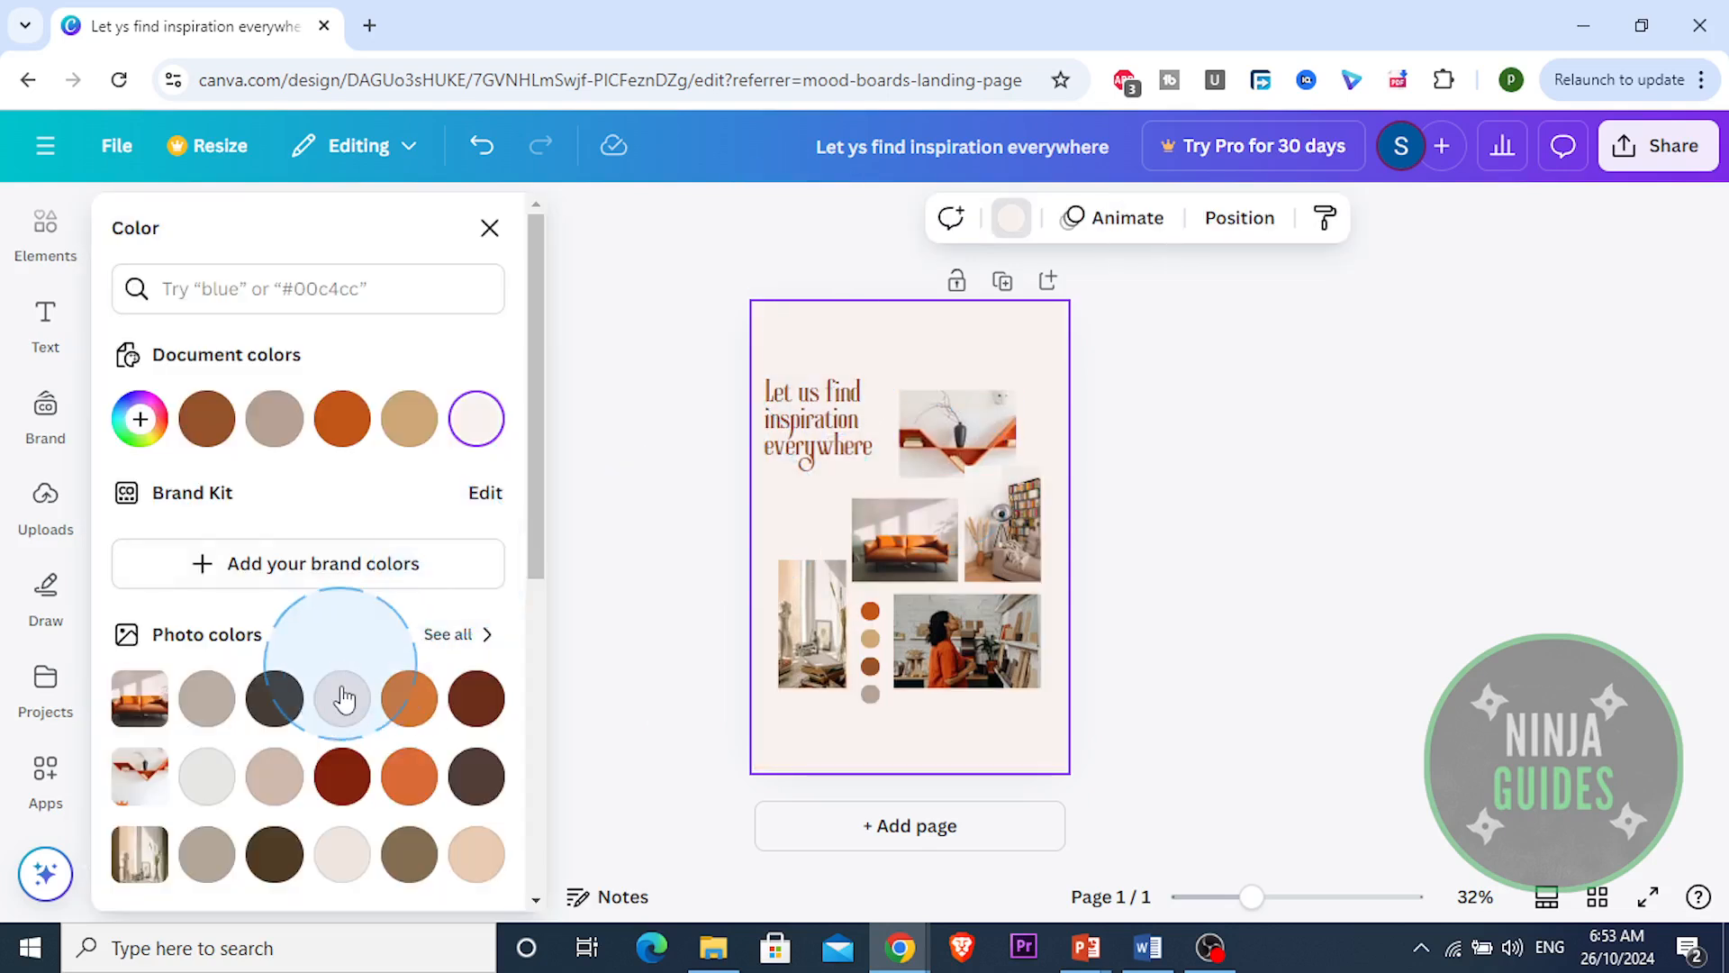
pyautogui.scroll(-5, 339, 666)
pyautogui.scroll(3, 368, 542)
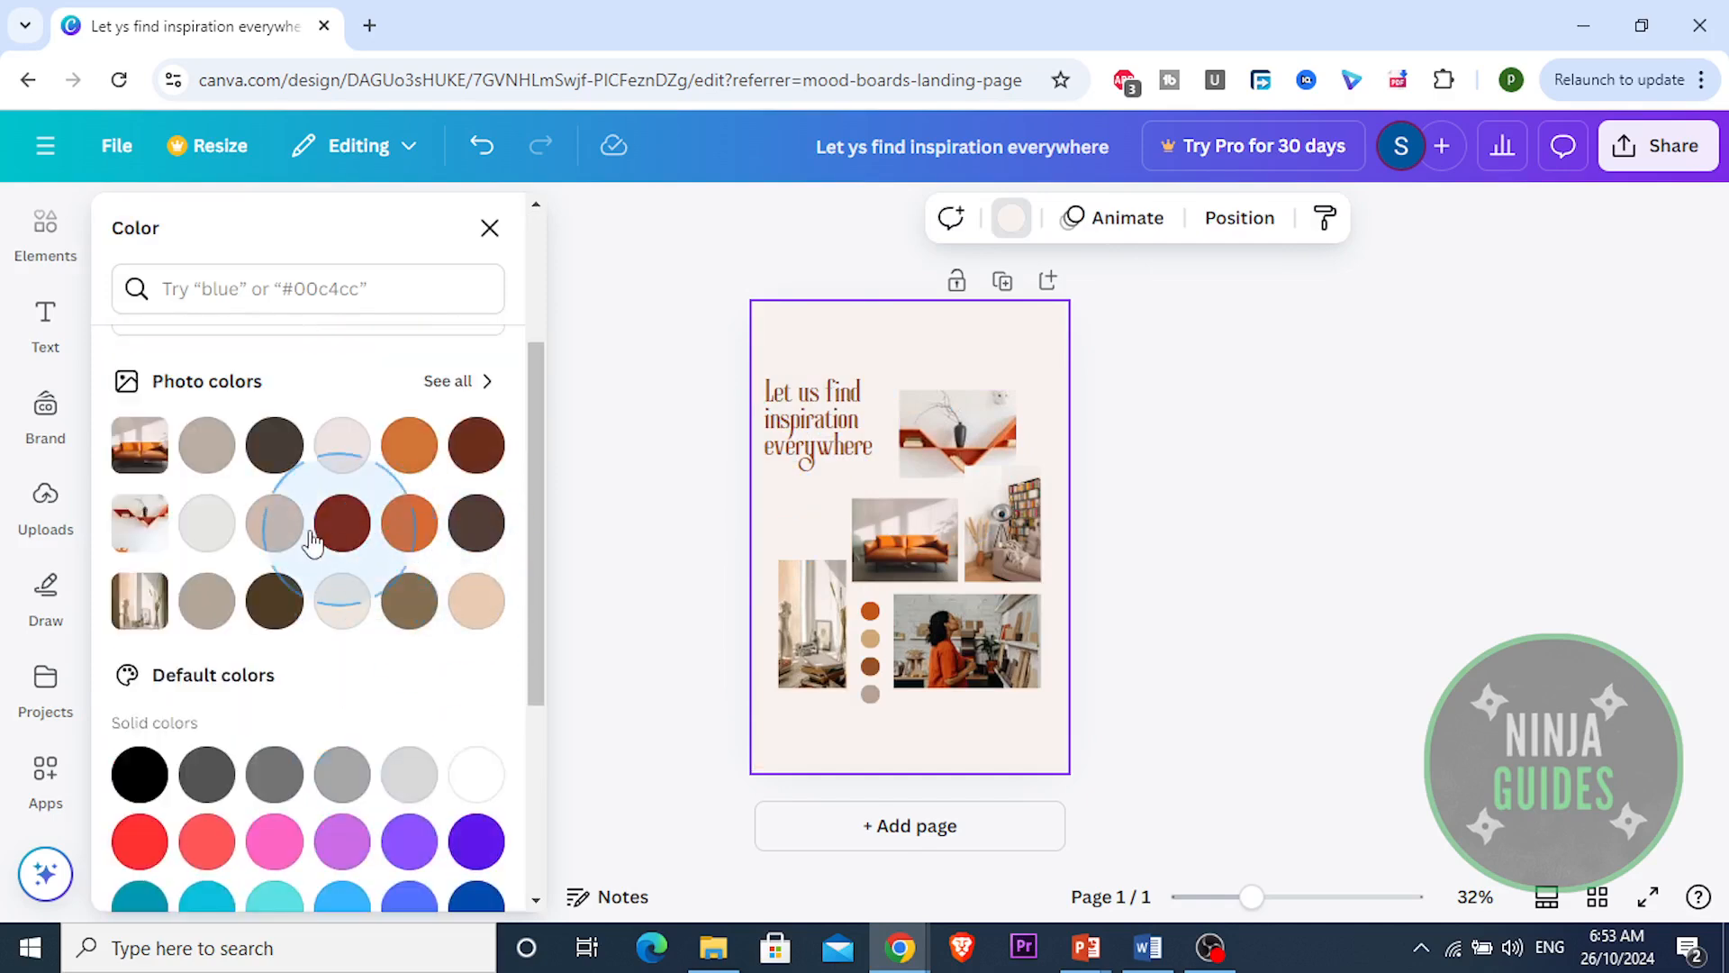
pyautogui.click(699, 549)
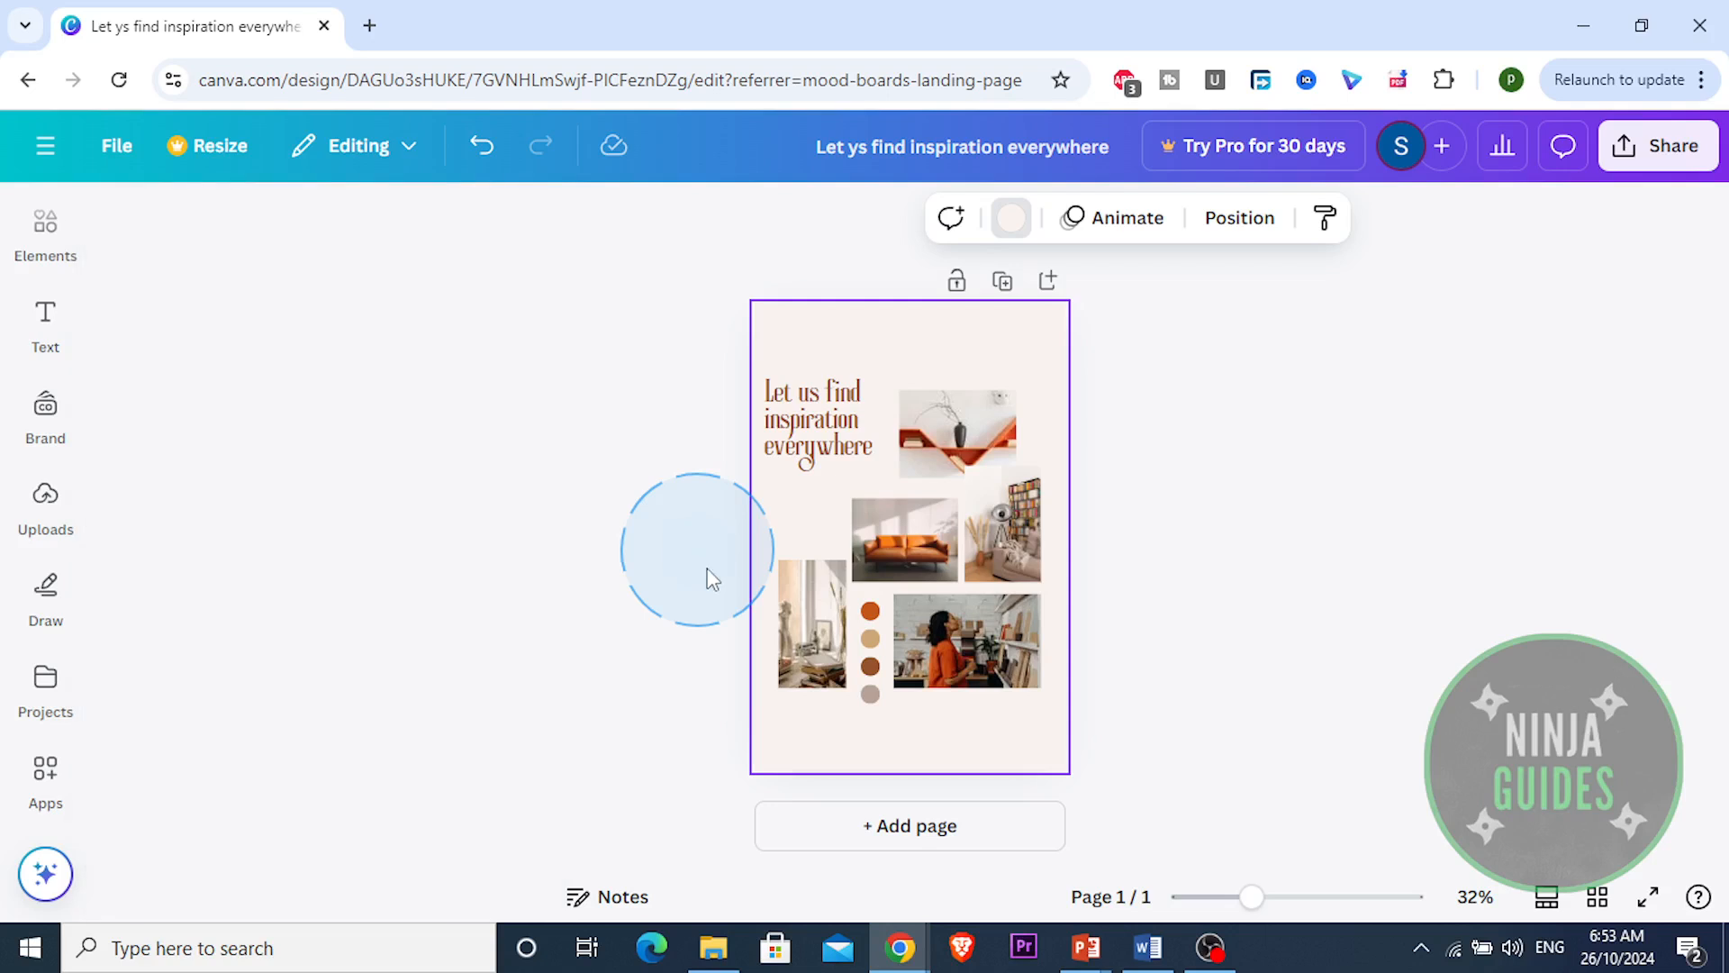
pyautogui.click(896, 371)
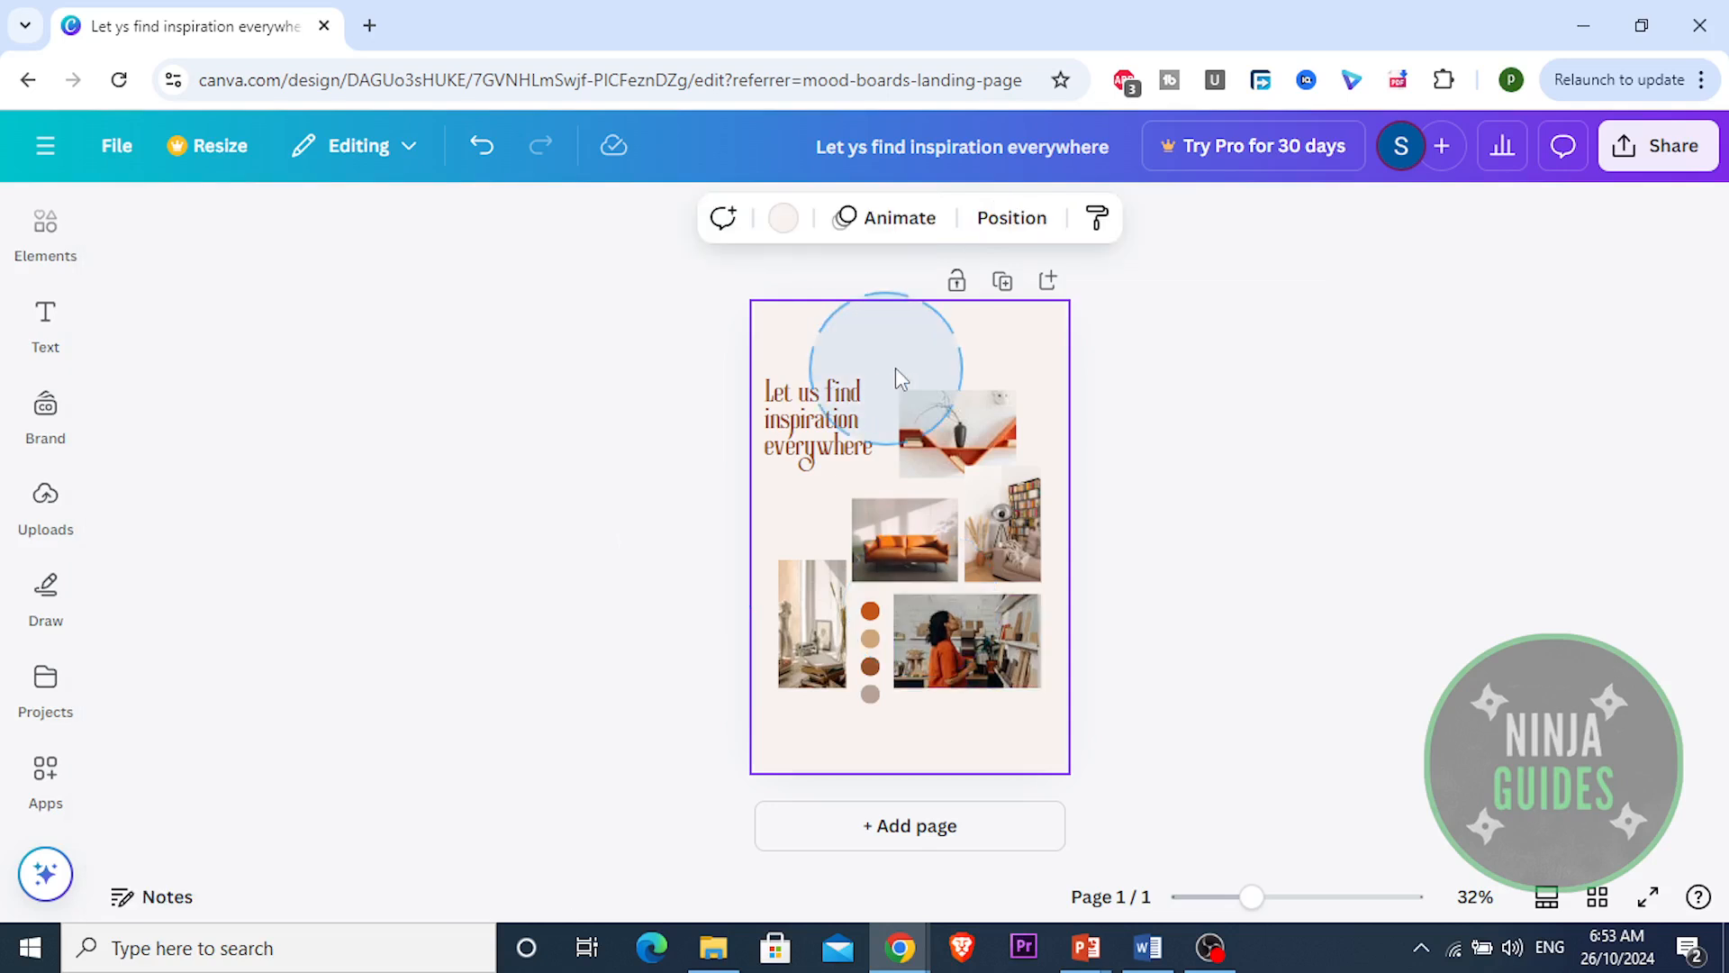
# Look through the default text styles and font combinations available for adding text to the design
pyautogui.click(45, 325)
pyautogui.click(431, 302)
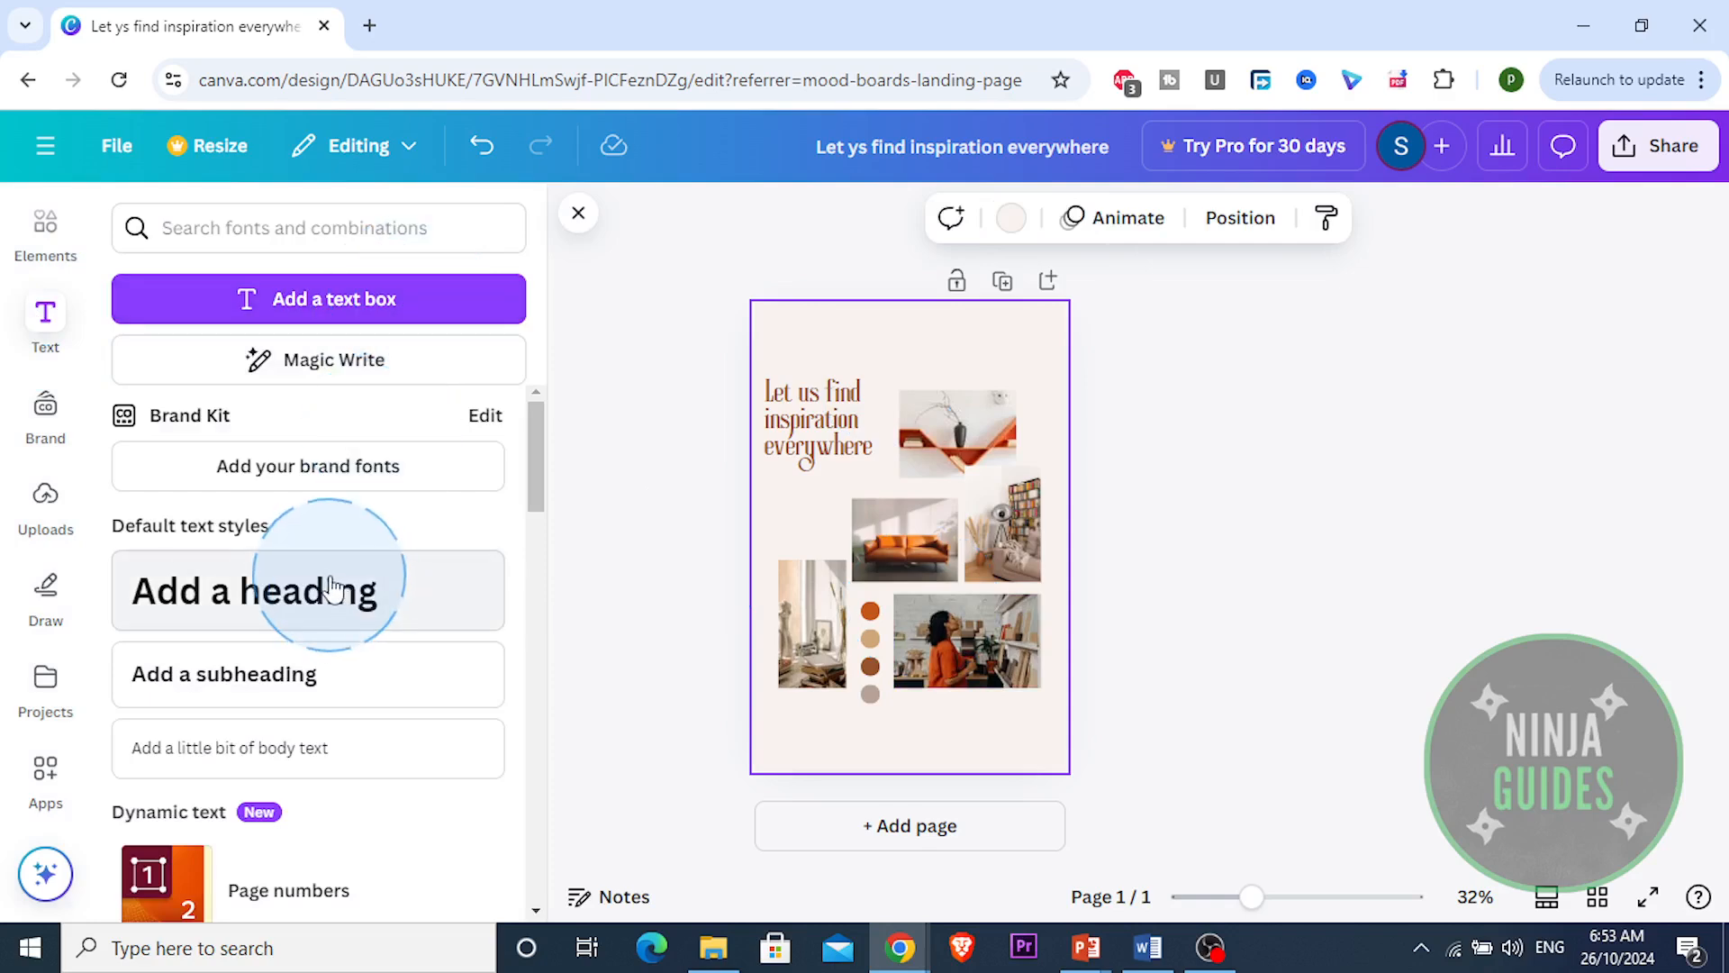
pyautogui.scroll(-1, 369, 560)
pyautogui.click(811, 396)
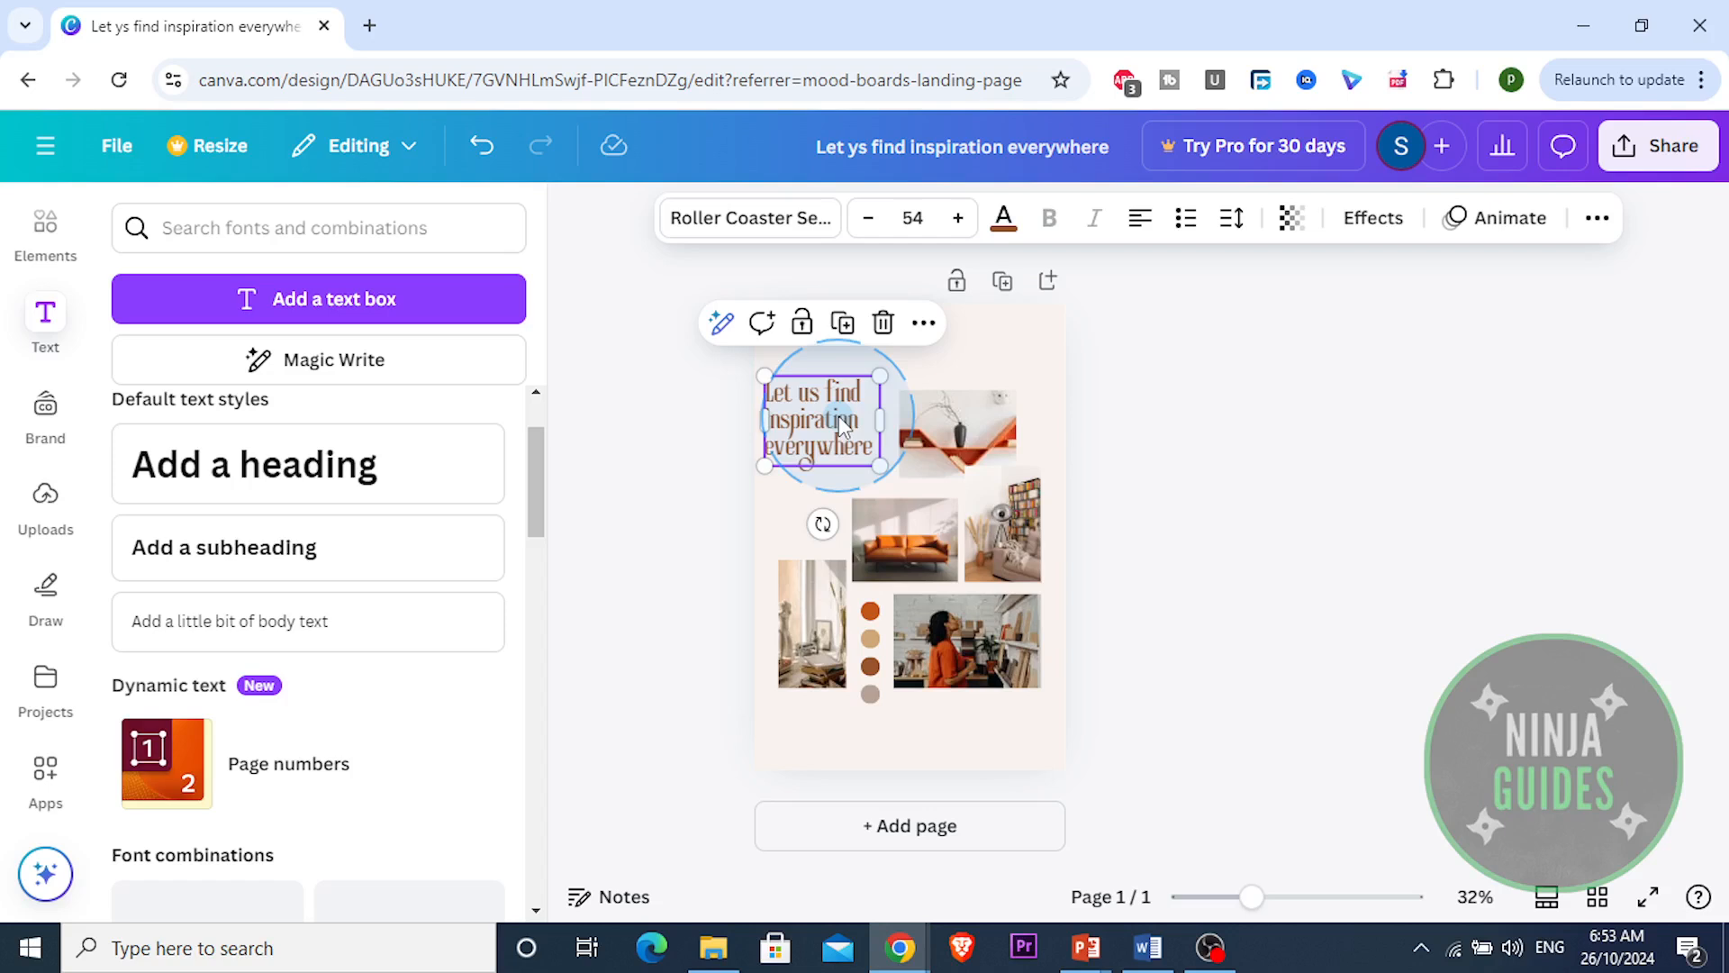
pyautogui.click(781, 397)
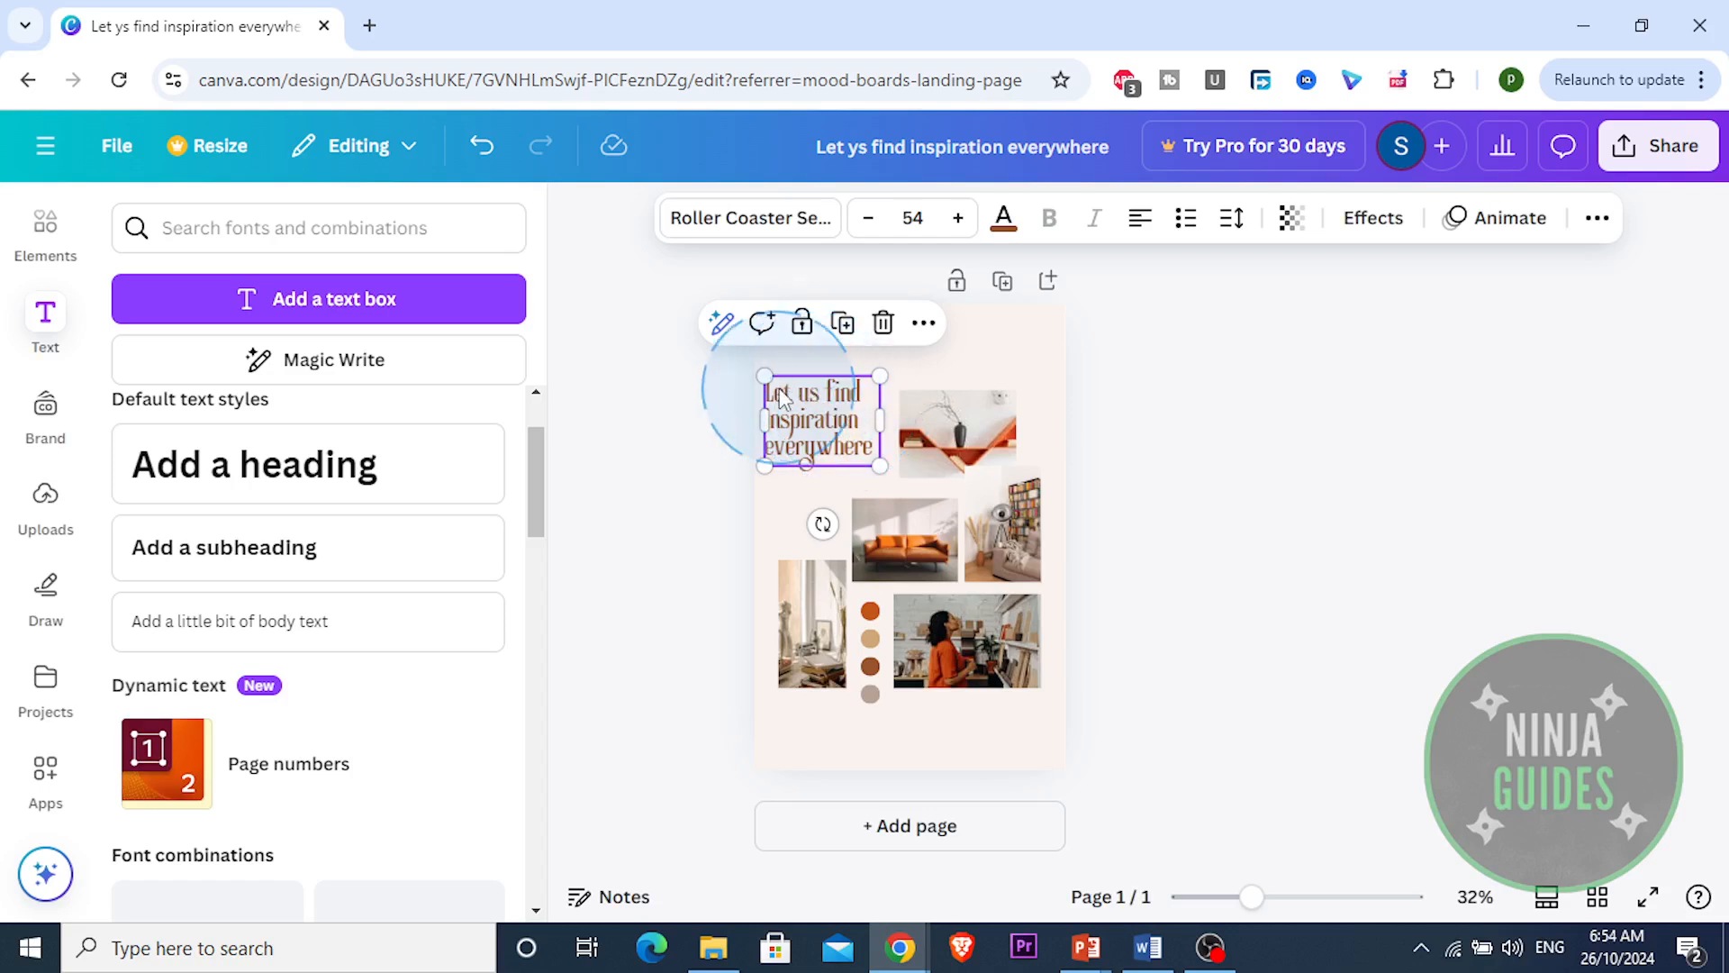
pyautogui.click(738, 343)
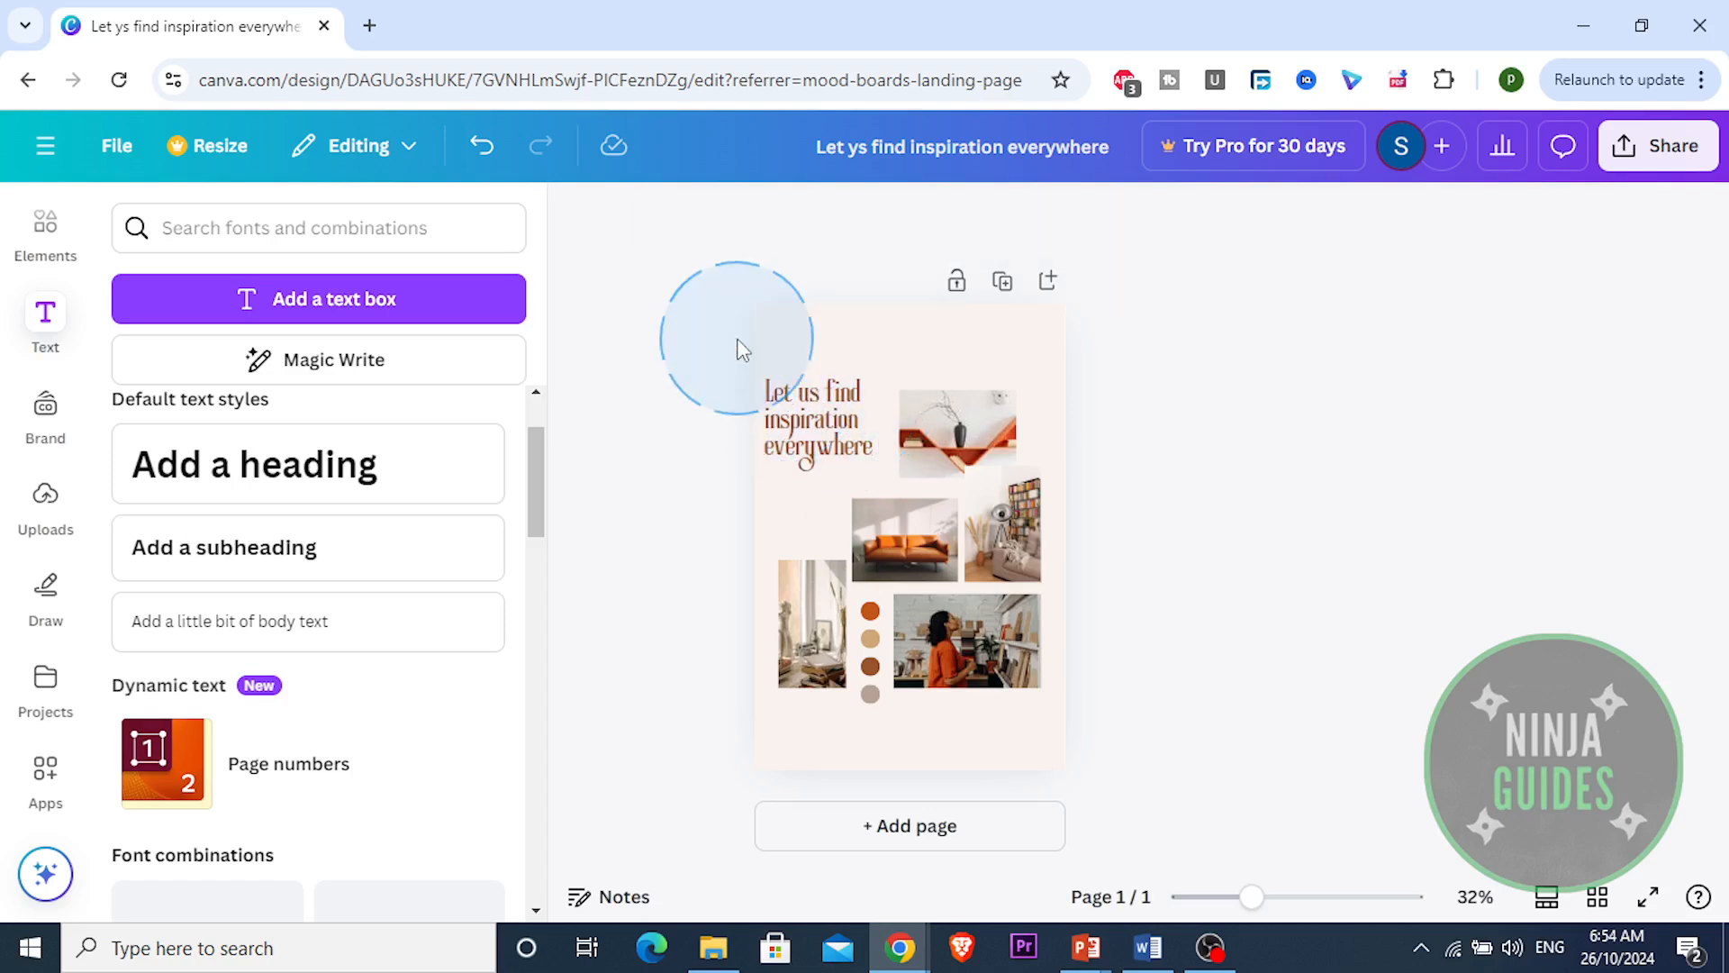
# Duplicate the heading to the top of the page and replace the copy's text with "COOL IDEAS"
pyautogui.click(782, 395)
pyautogui.moveTo(767, 388); pyautogui.dragTo(858, 315)
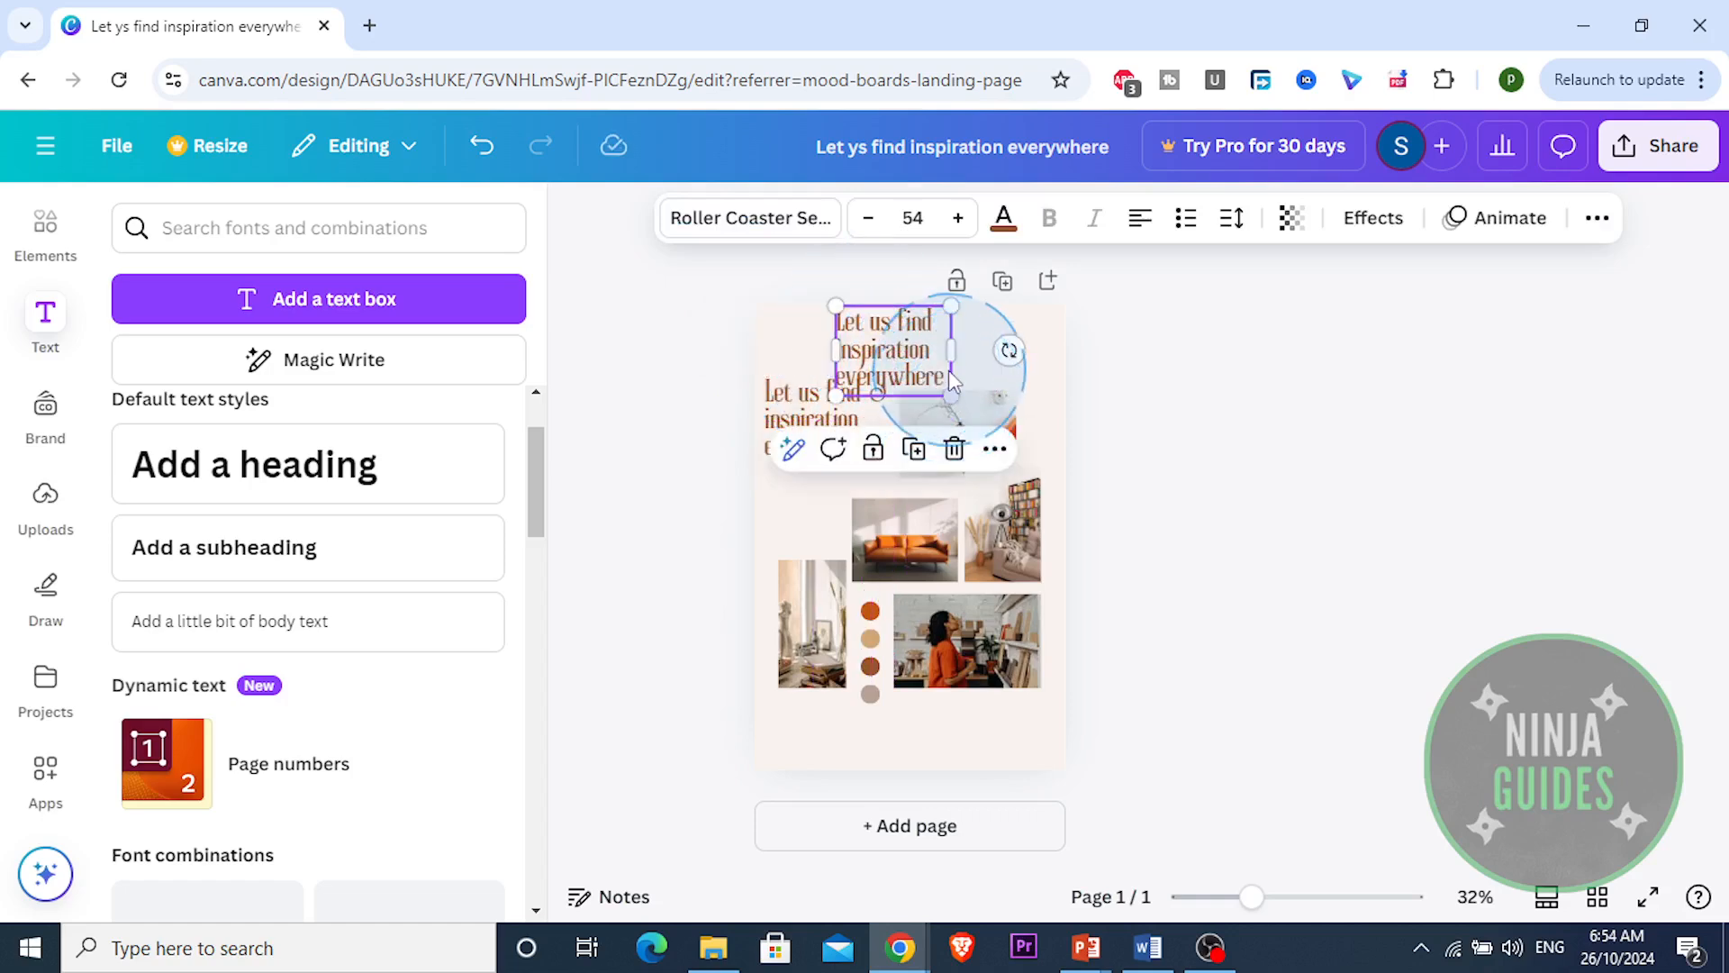
pyautogui.doubleClick(937, 371)
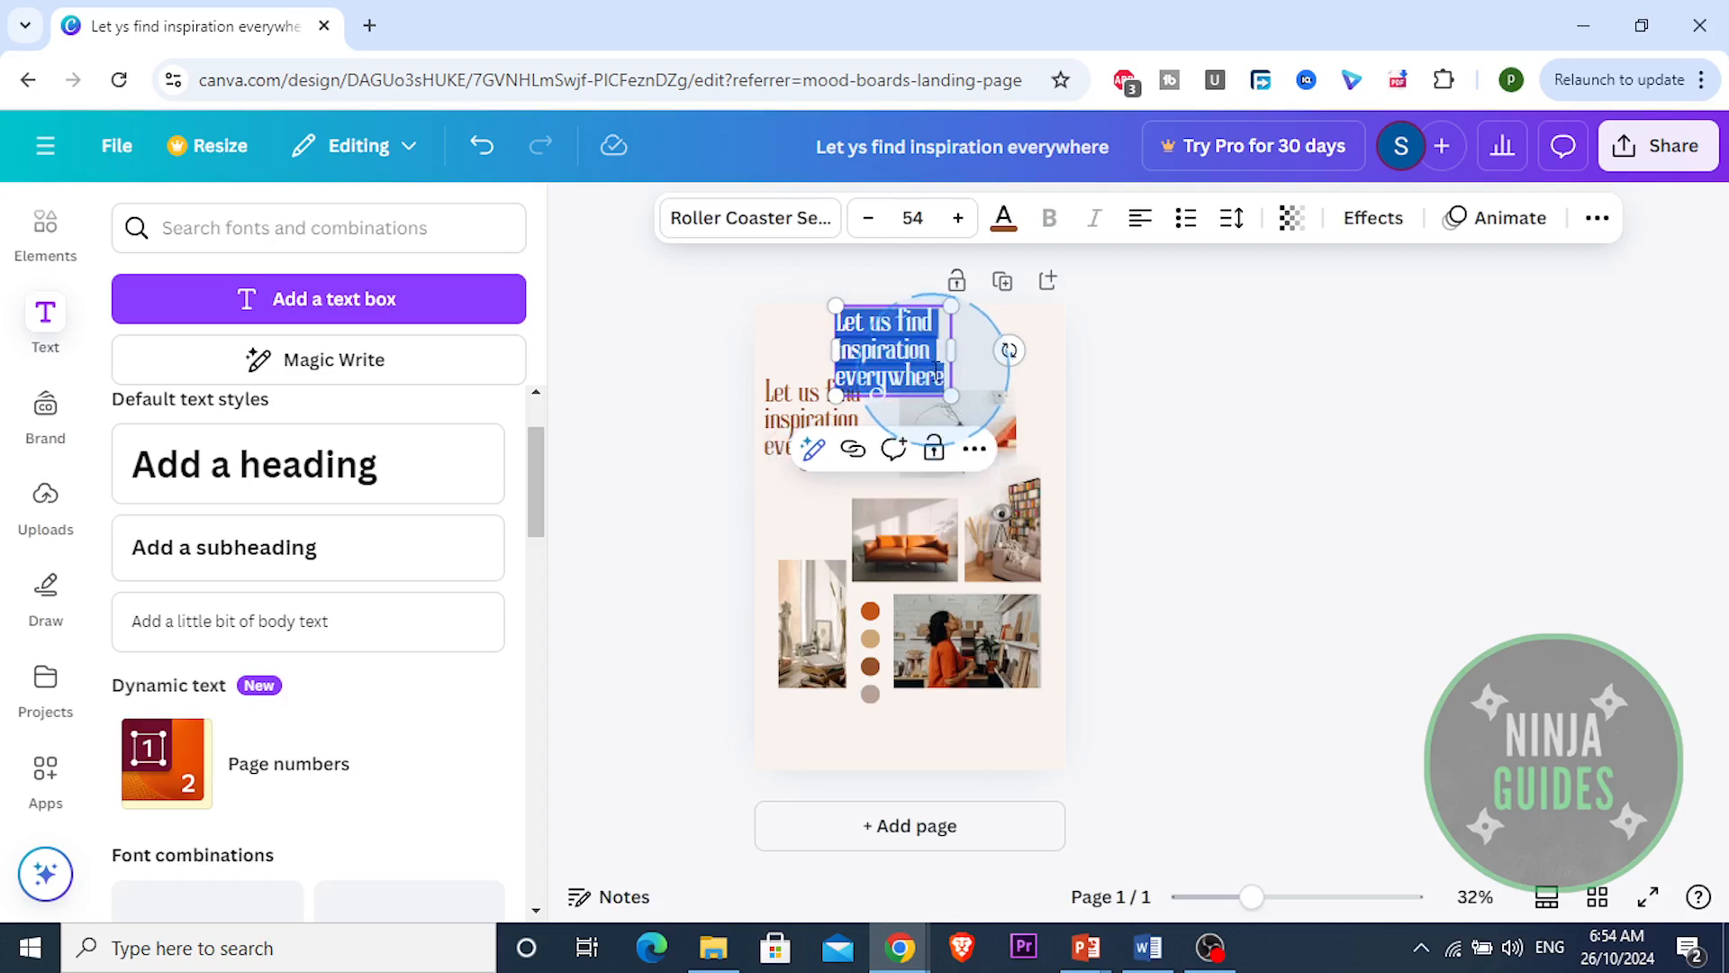
pyautogui.write('COOL IDEA')
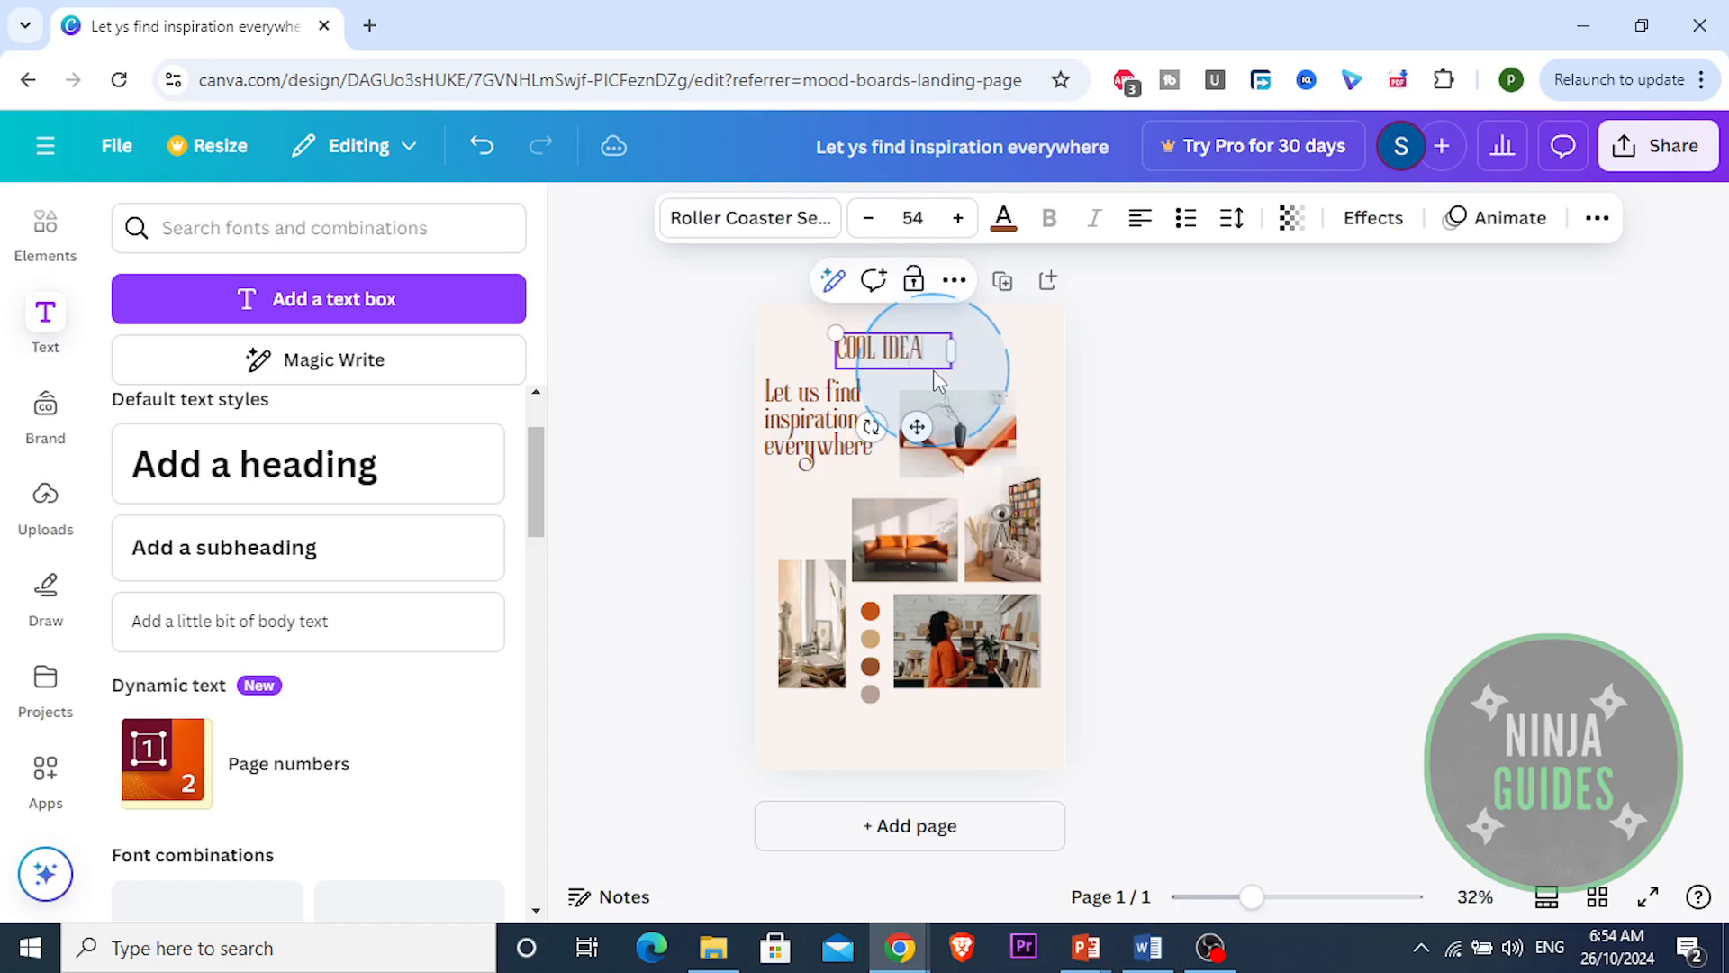
pyautogui.write('S!')
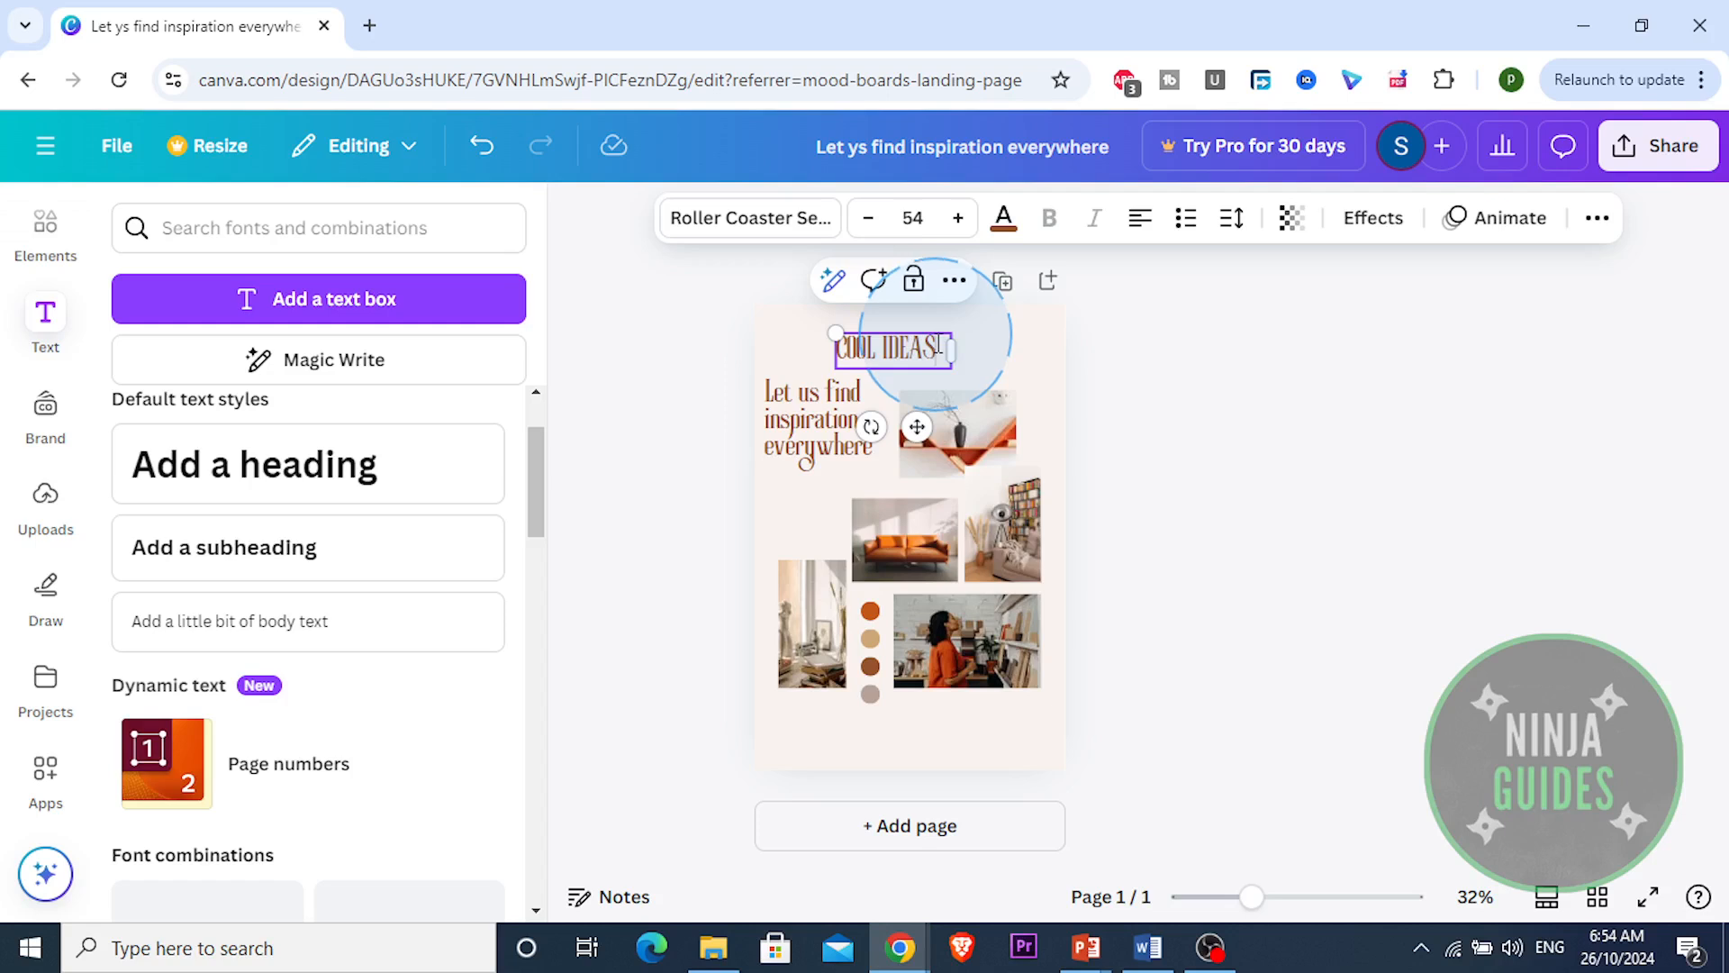
# Increase the font size of the whole "COOL IDEAS" title to 64
pyautogui.hotkey('shift', 'Left')
pyautogui.hotkey('shift', 'Left')
pyautogui.click(958, 218)
pyautogui.click(958, 218)
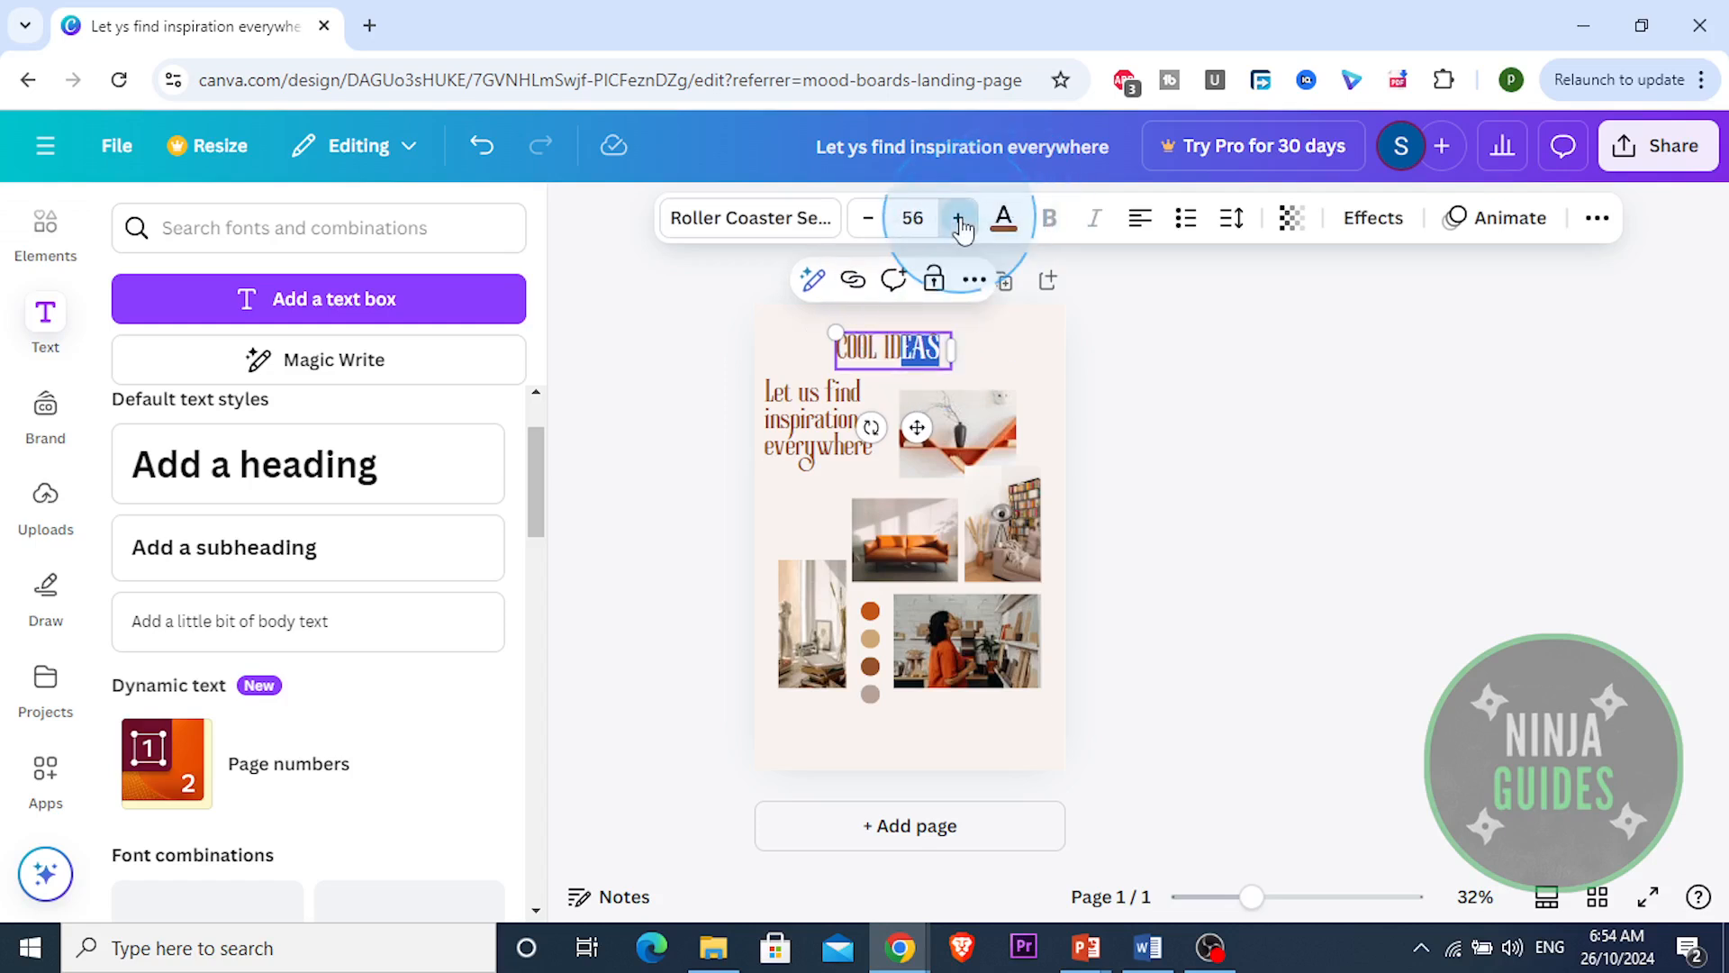
pyautogui.click(958, 218)
pyautogui.hotkey('shift', 'Left')
pyautogui.hotkey('shift', 'Left')
pyautogui.hotkey('shift', 'Left')
pyautogui.hotkey('shift', 'Left')
pyautogui.hotkey('shift', 'Left')
pyautogui.hotkey('shift', 'Left')
pyautogui.hotkey('shift', 'Left')
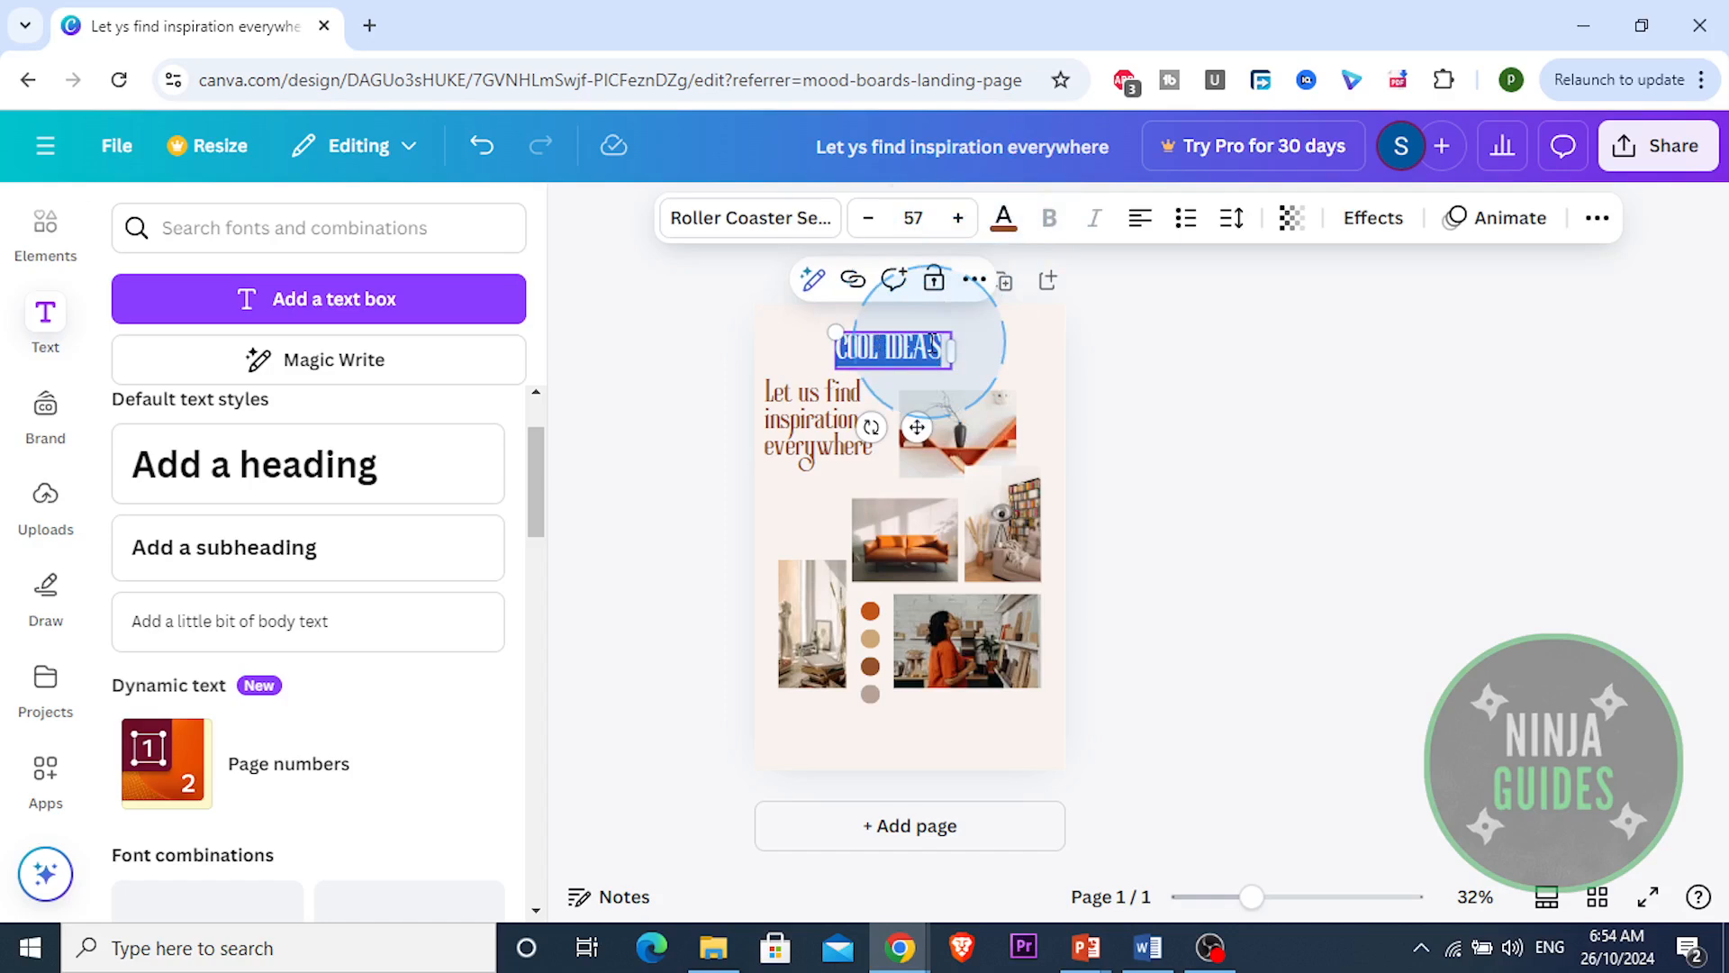
pyautogui.click(958, 218)
pyautogui.click(958, 218)
pyautogui.click(958, 218)
pyautogui.click(958, 218)
pyautogui.click(959, 218)
pyautogui.click(958, 218)
pyautogui.click(958, 218)
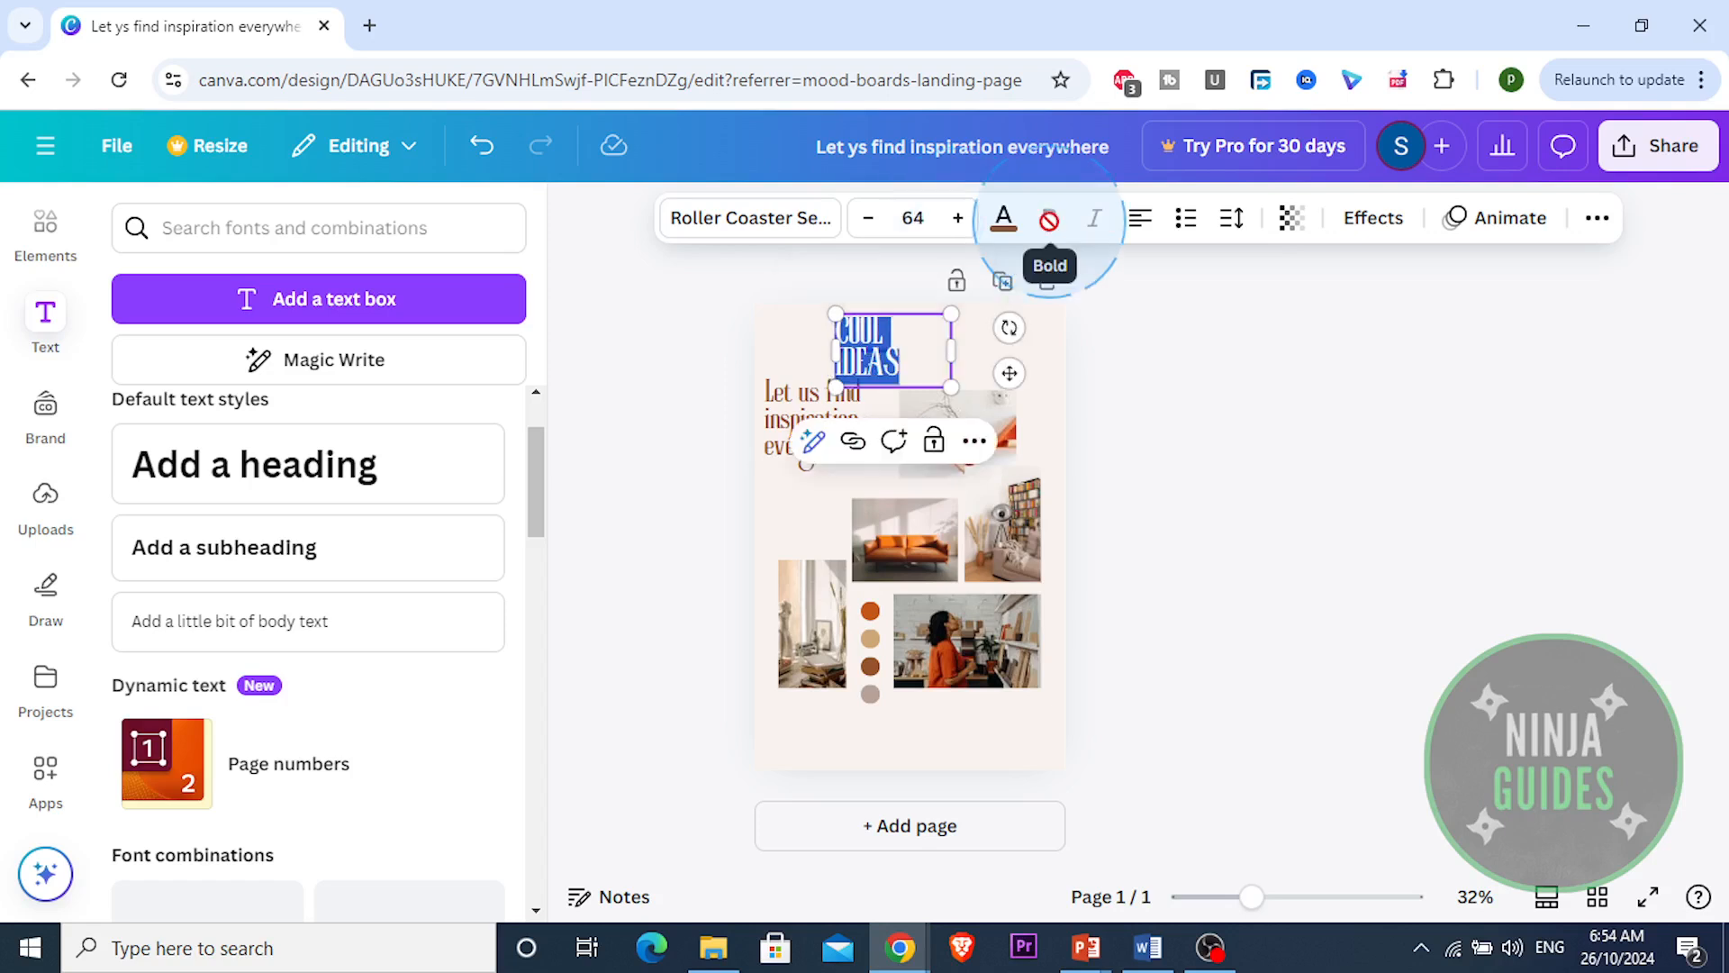
# Widen the "COOL IDEAS" text box so the title fits on one line and center it at the top of the page
pyautogui.moveTo(960, 330); pyautogui.dragTo(1187, 412)
pyautogui.click(1184, 405)
pyautogui.moveTo(903, 337); pyautogui.dragTo(918, 329)
pyautogui.click(1287, 522)
pyautogui.click(1202, 635)
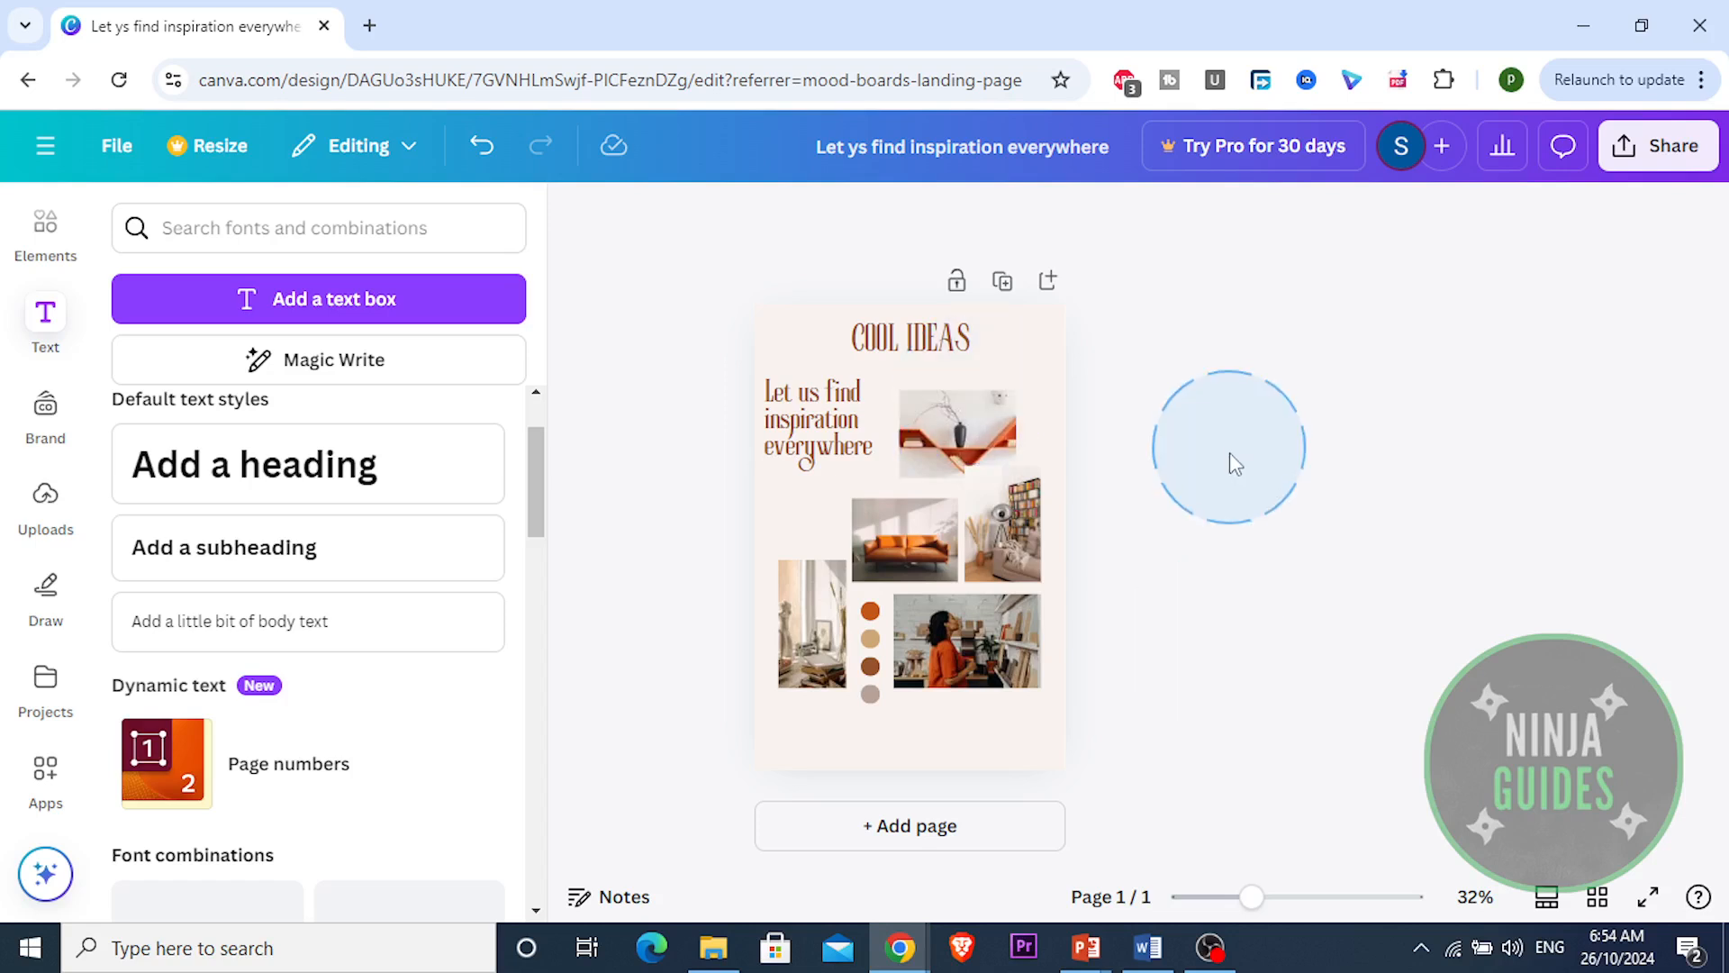
# Download the design as a PNG at size 1
pyautogui.click(1657, 174)
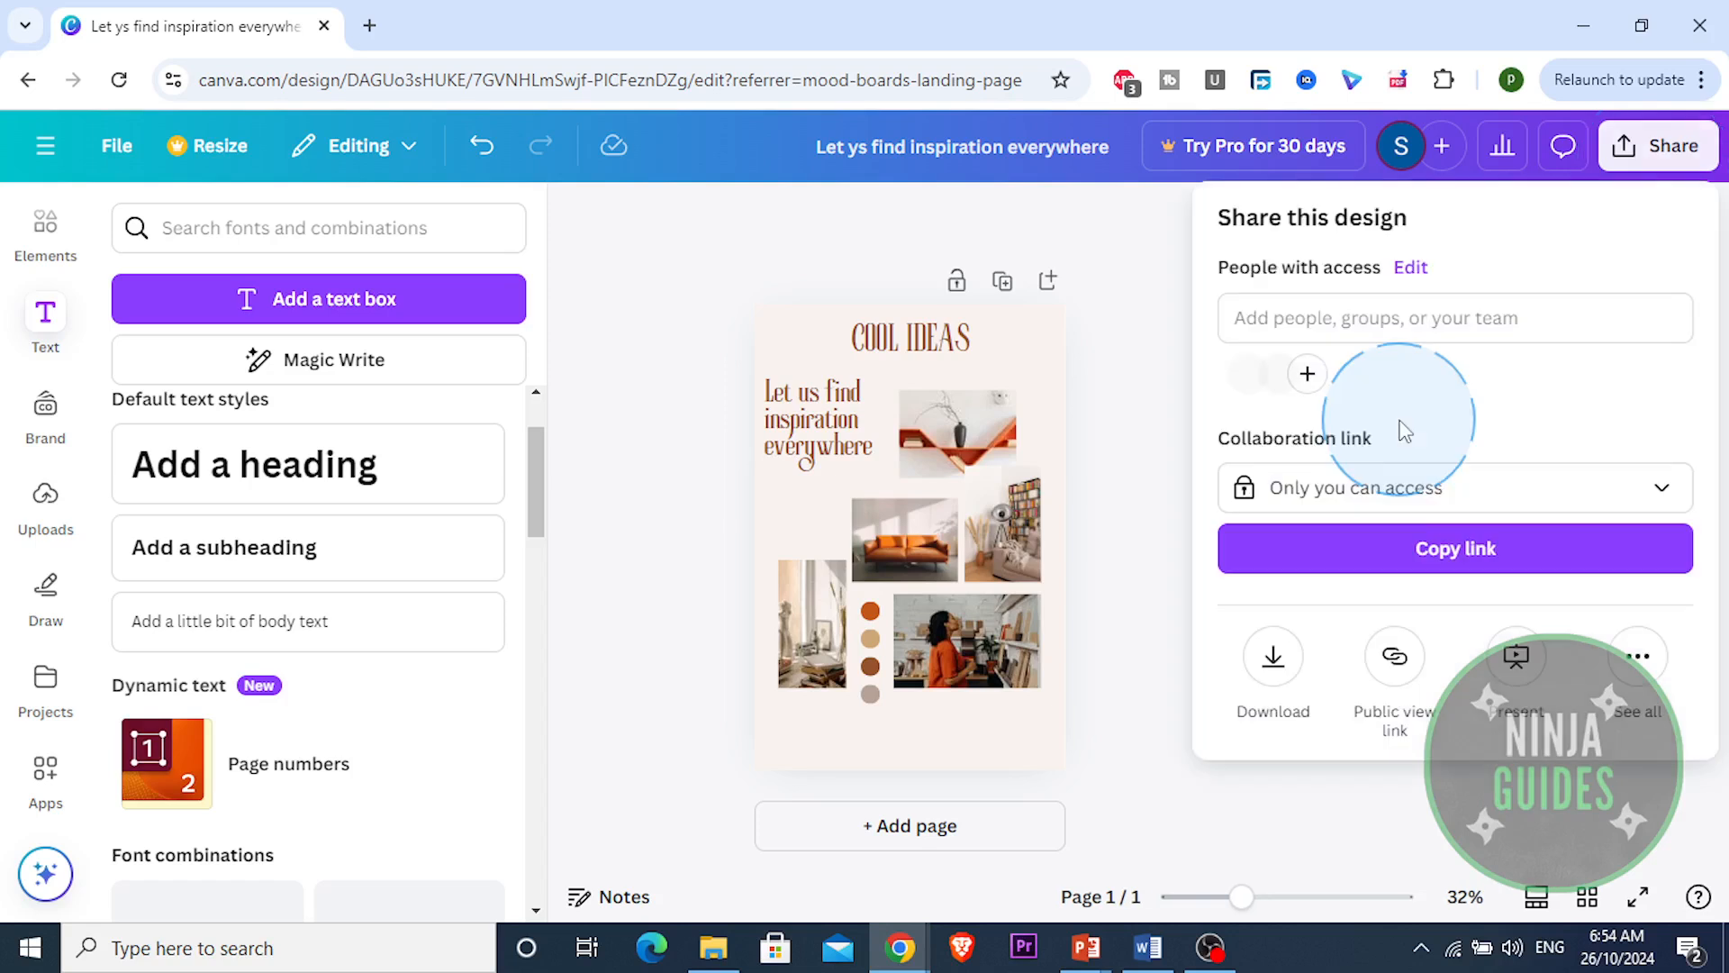
pyautogui.click(1271, 666)
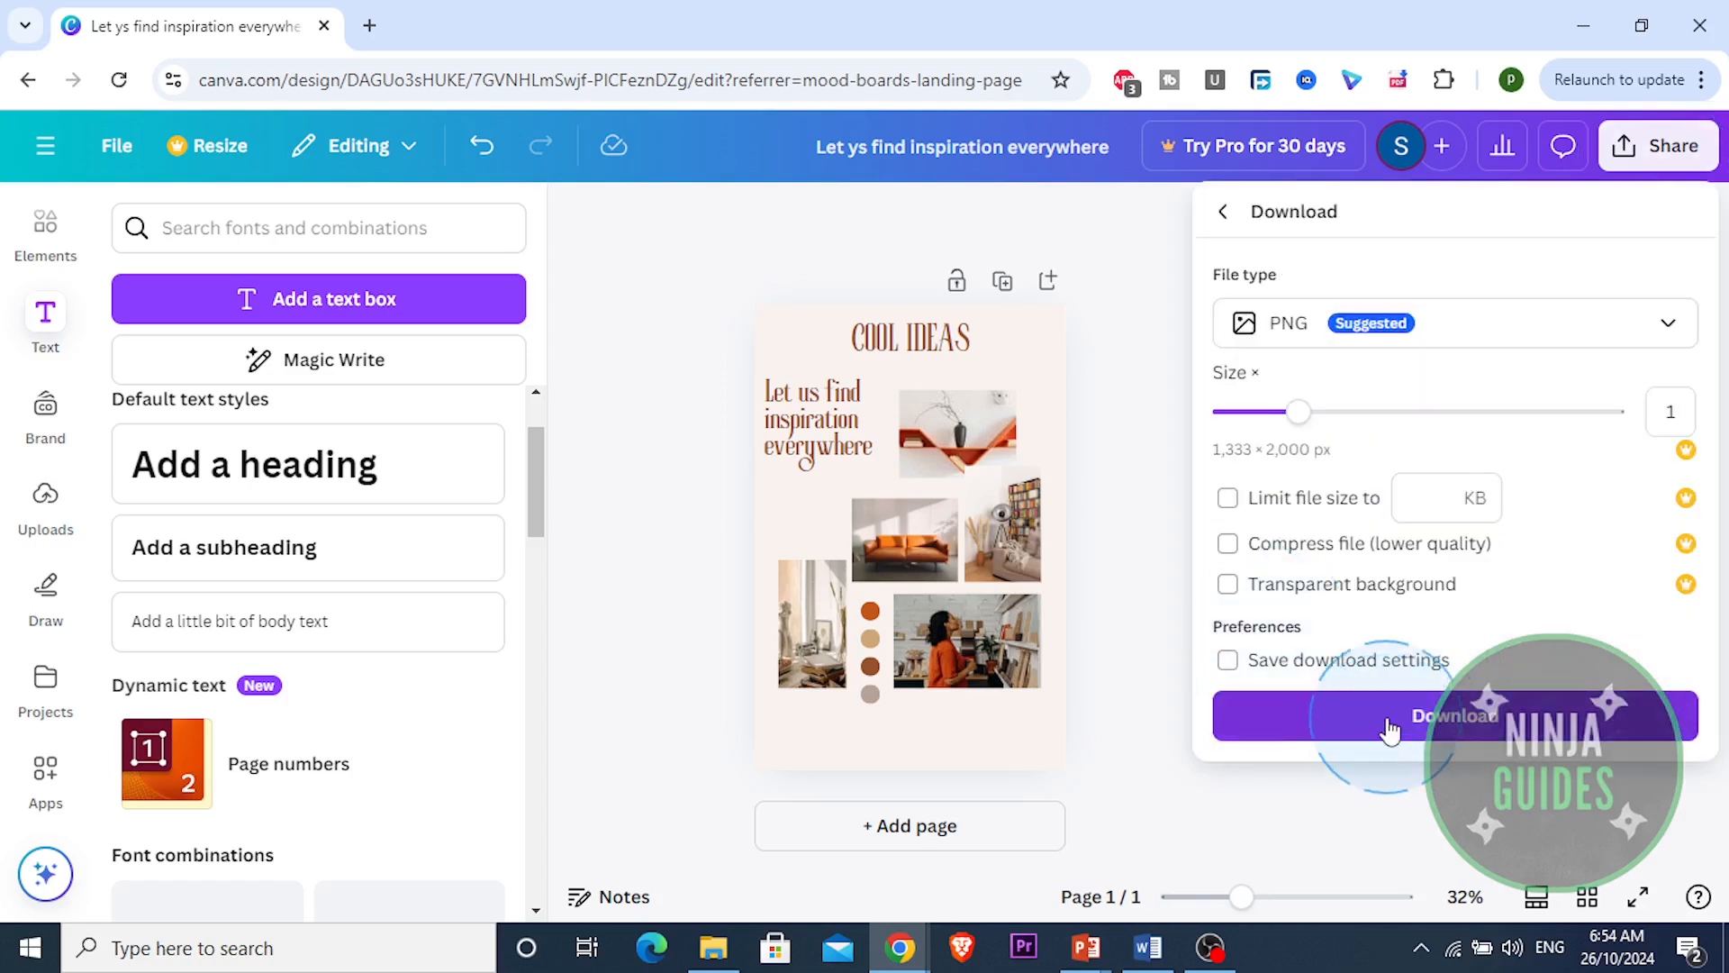
pyautogui.click(1391, 728)
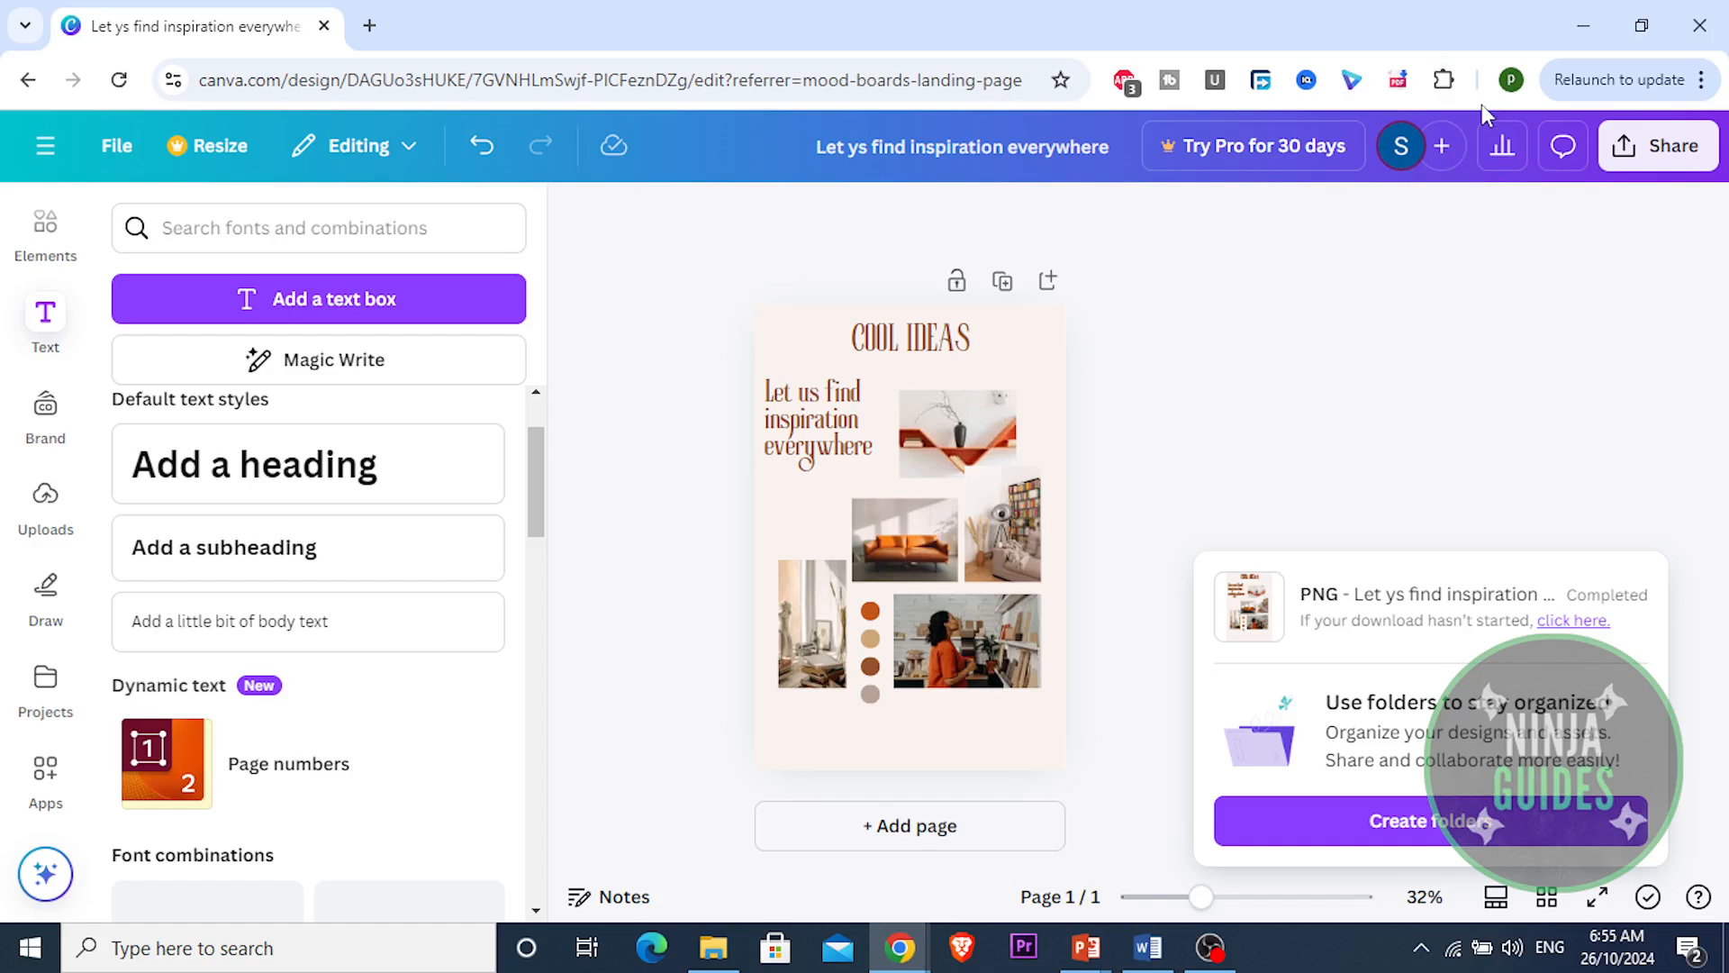
# Open the downloaded PNG in a new browser tab, view the whole image, and return to the Canva design tab
pyautogui.click(1635, 421)
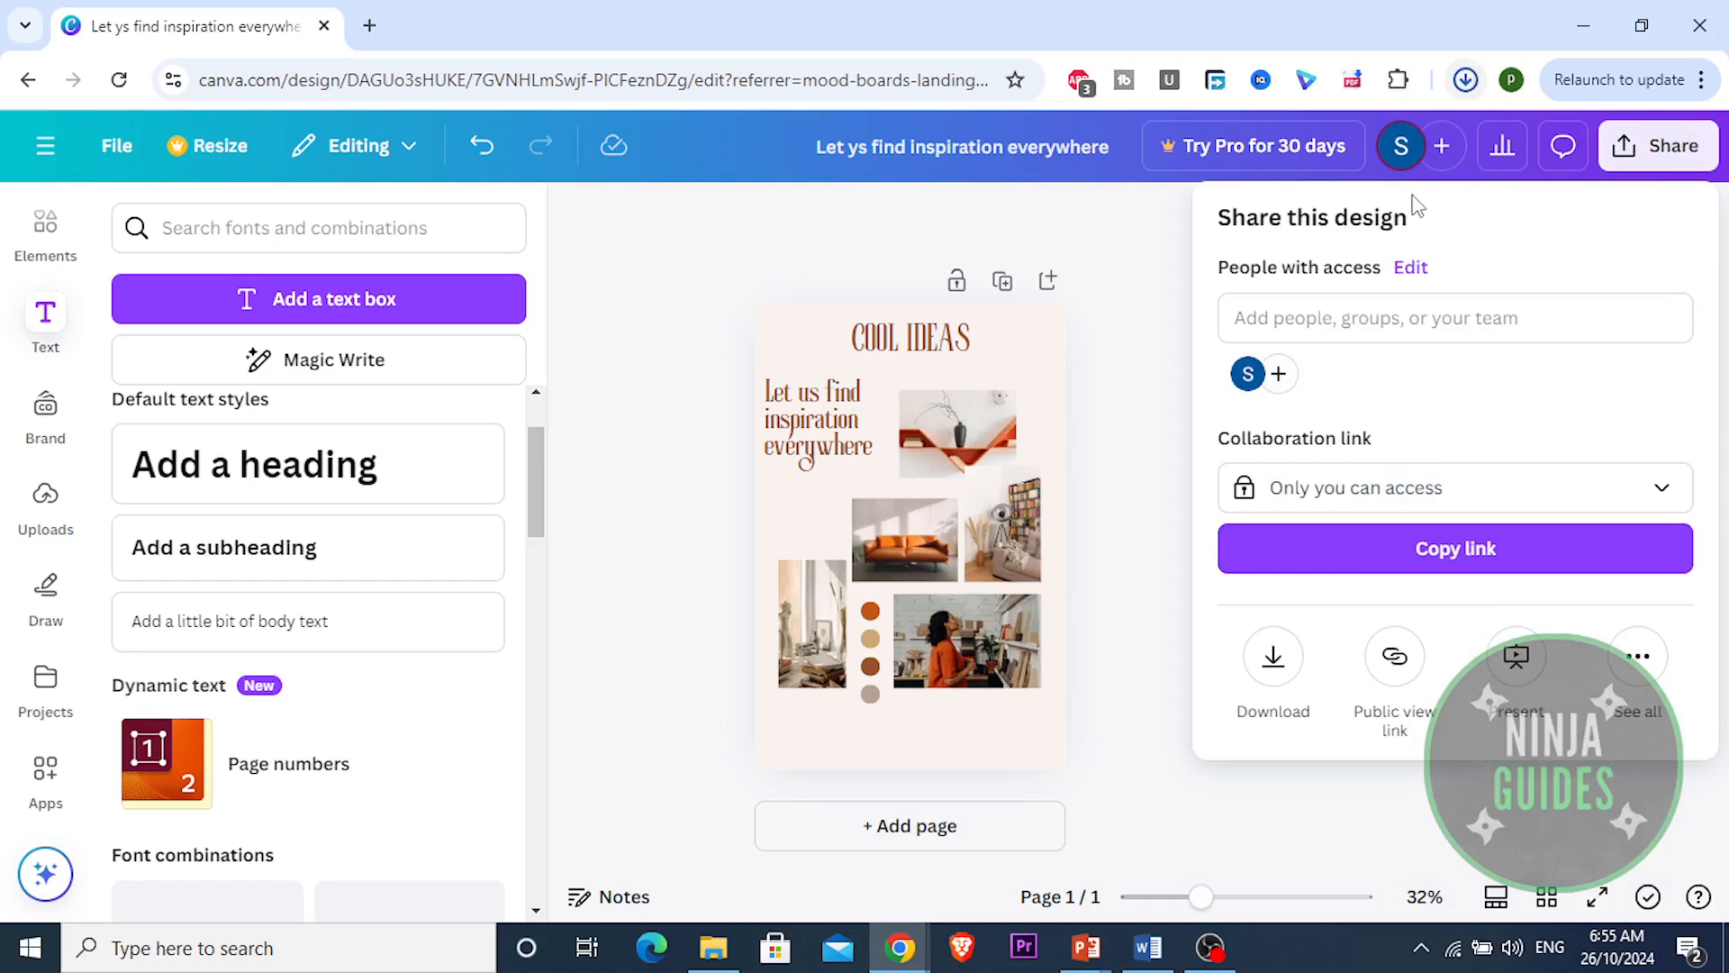
pyautogui.click(1465, 80)
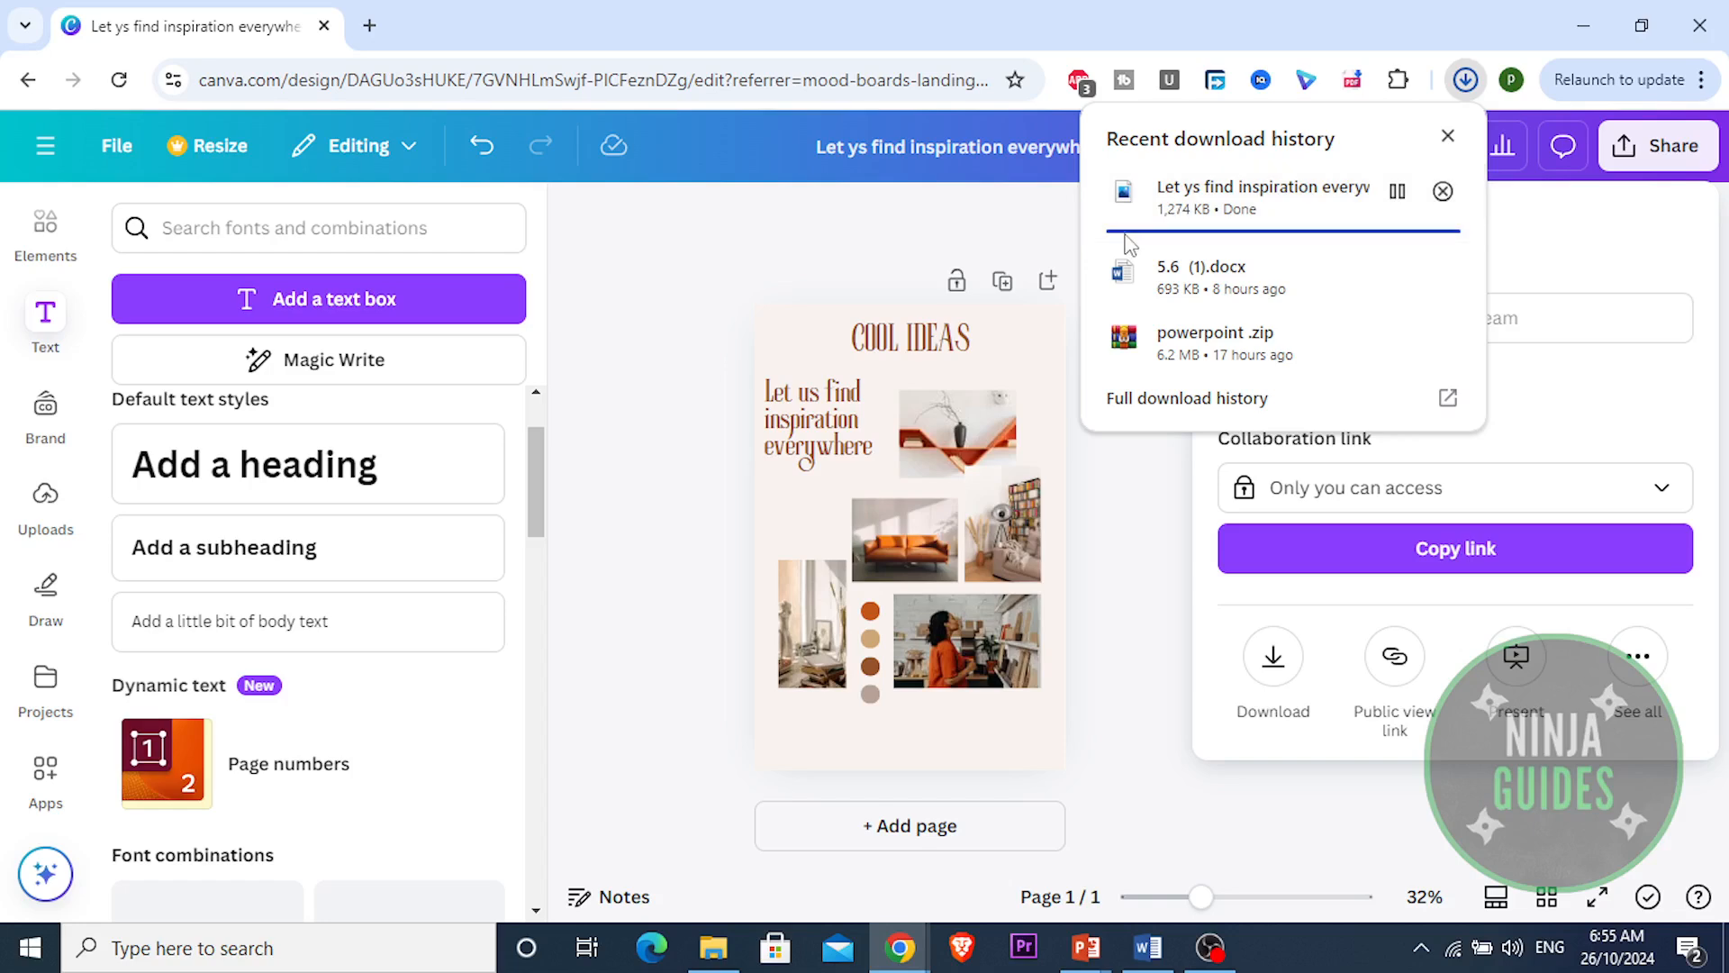
pyautogui.moveTo(1198, 187); pyautogui.dragTo(450, 23)
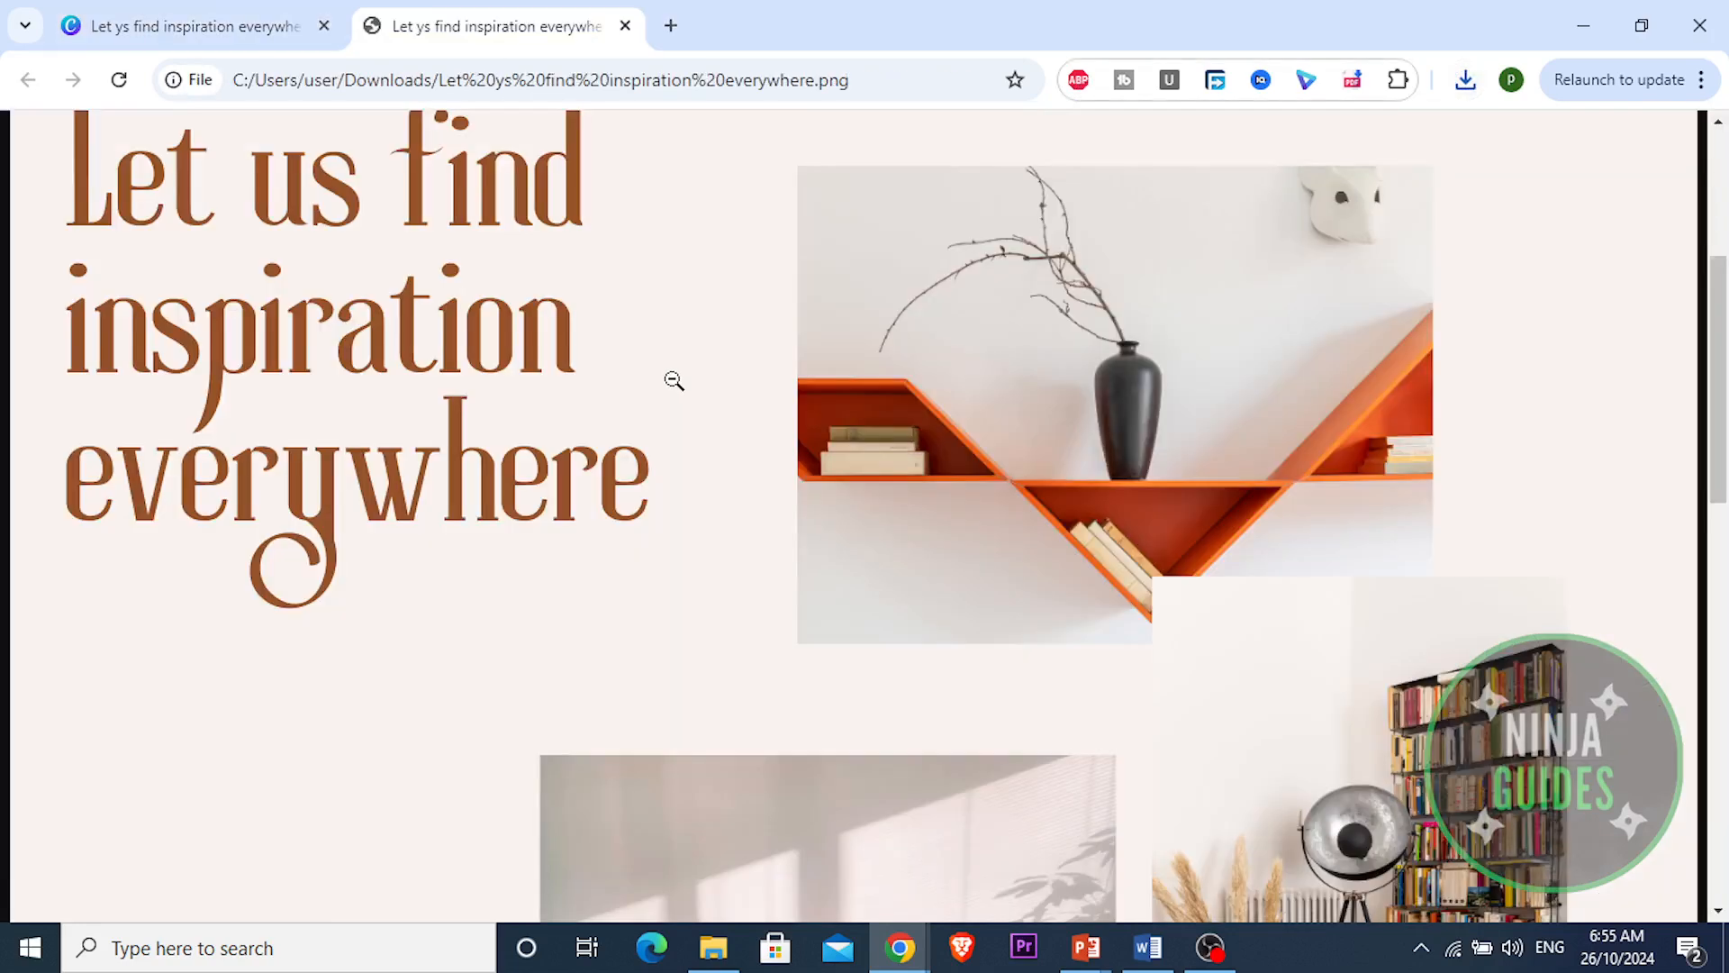
pyautogui.moveTo(1724, 342); pyautogui.dragTo(1671, 279)
pyautogui.click(1107, 424)
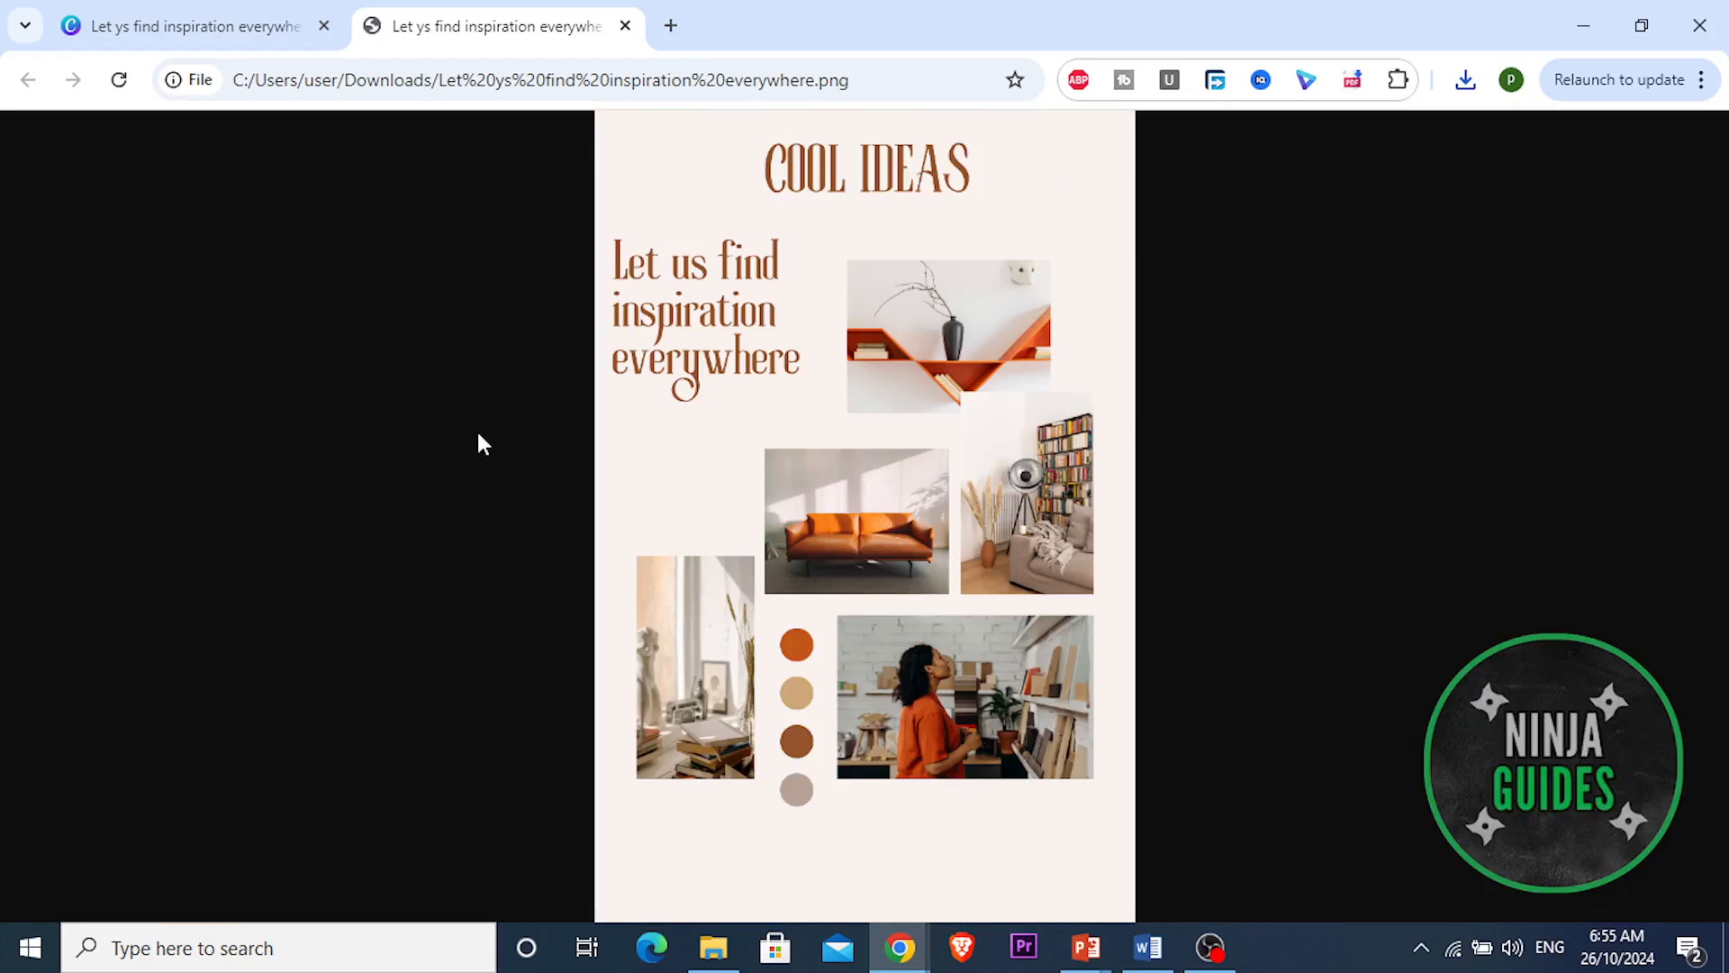
pyautogui.click(243, 11)
pyautogui.click(160, 506)
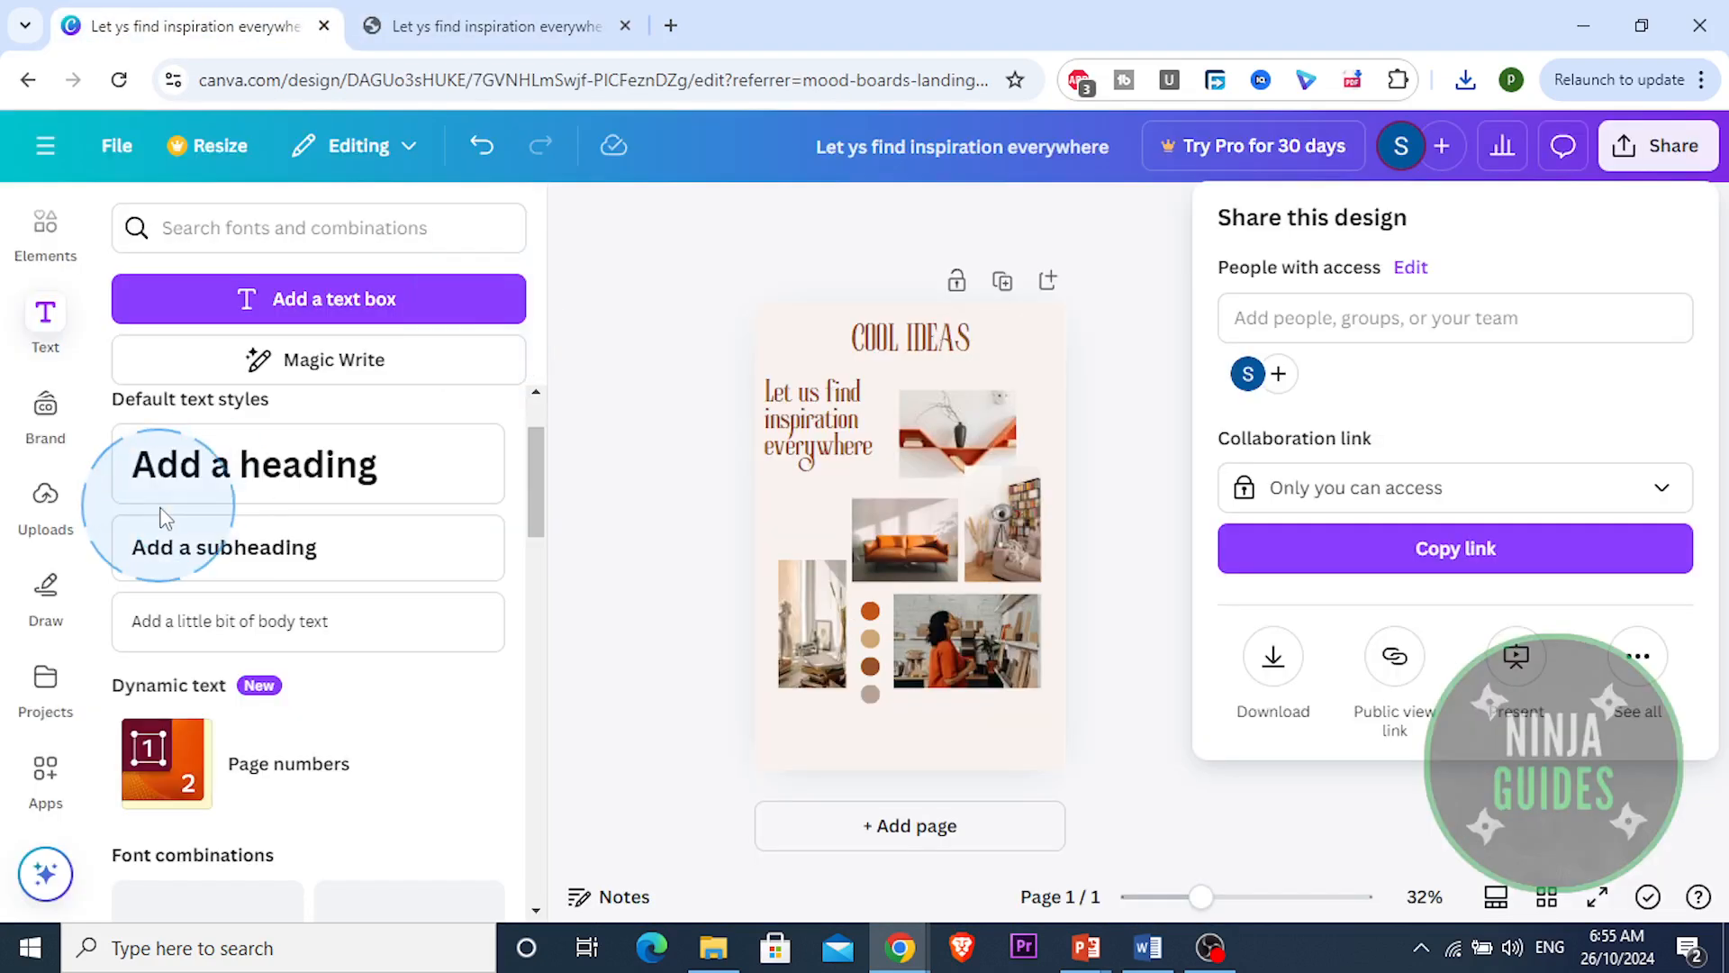